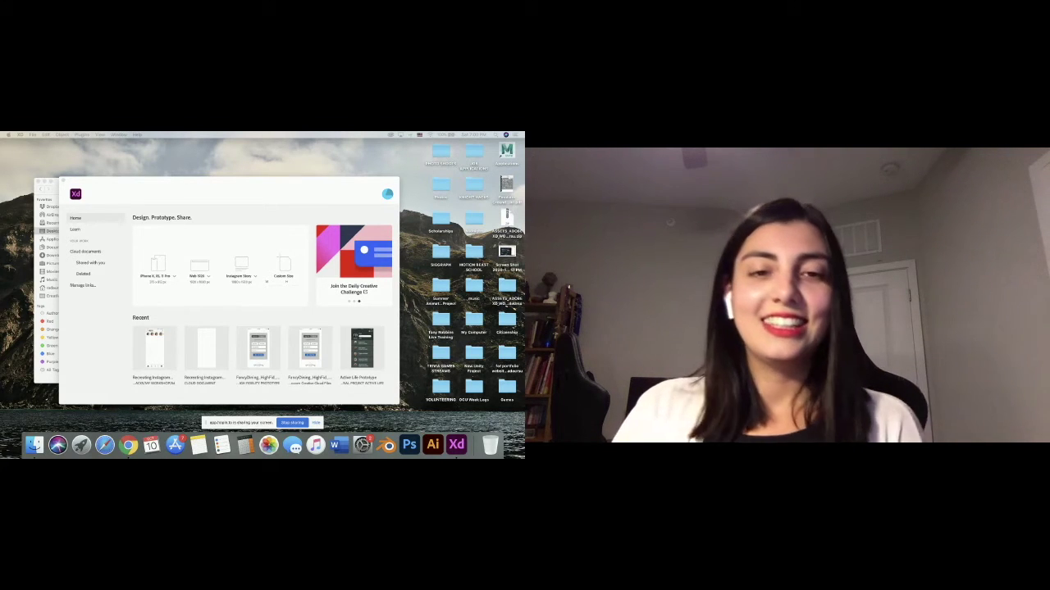
Switch to the Creative Cloud website in Chrome and view the signed-in account's details.
left_click(128, 443)
right_click(128, 443)
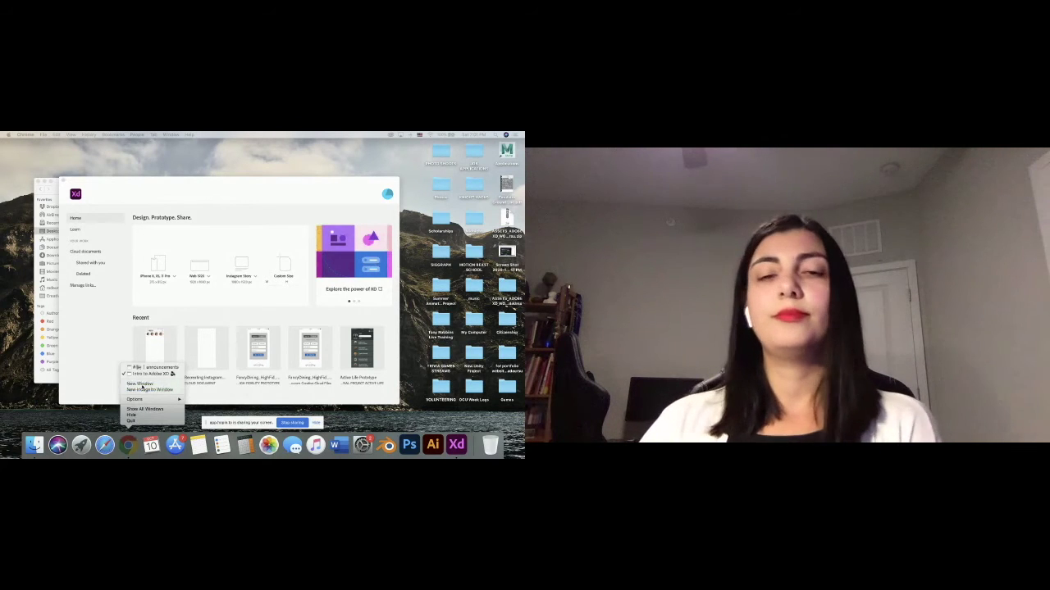
left_click(156, 374)
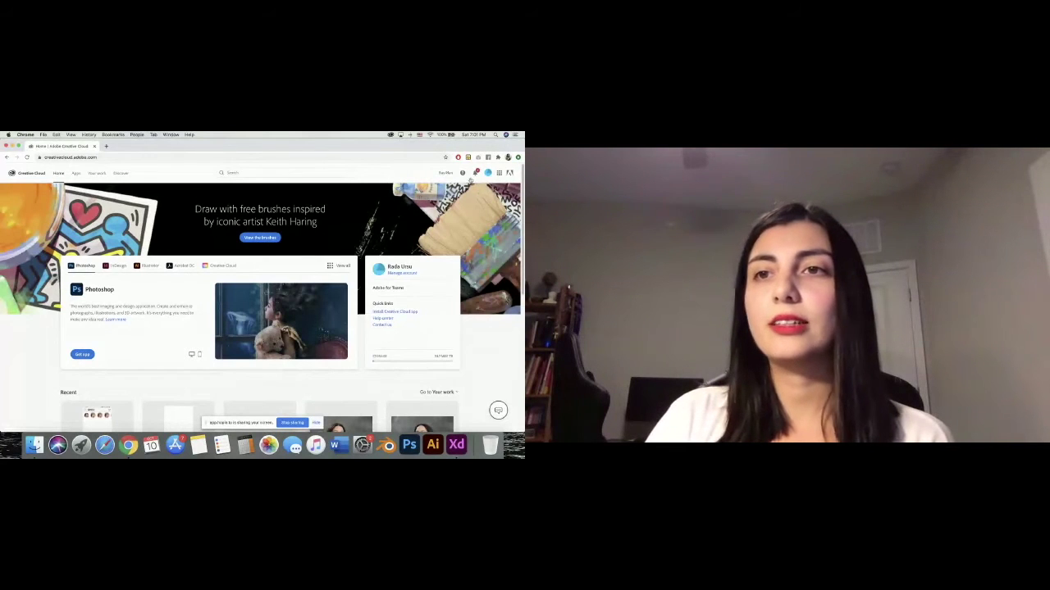
left_click(487, 173)
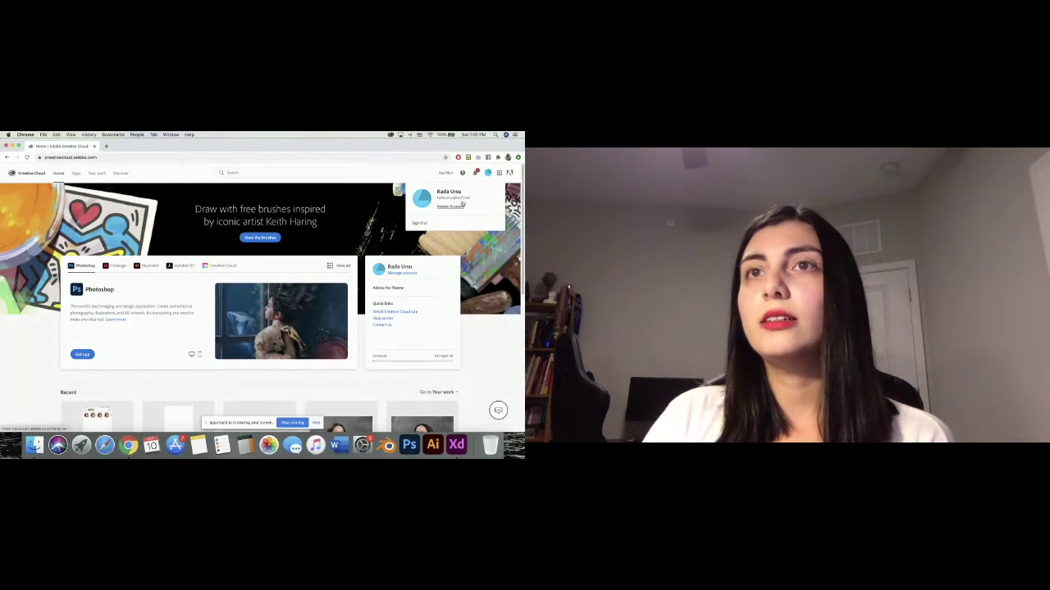
Open the Creative Cloud apps page and look through the installed desktop apps.
left_click(76, 174)
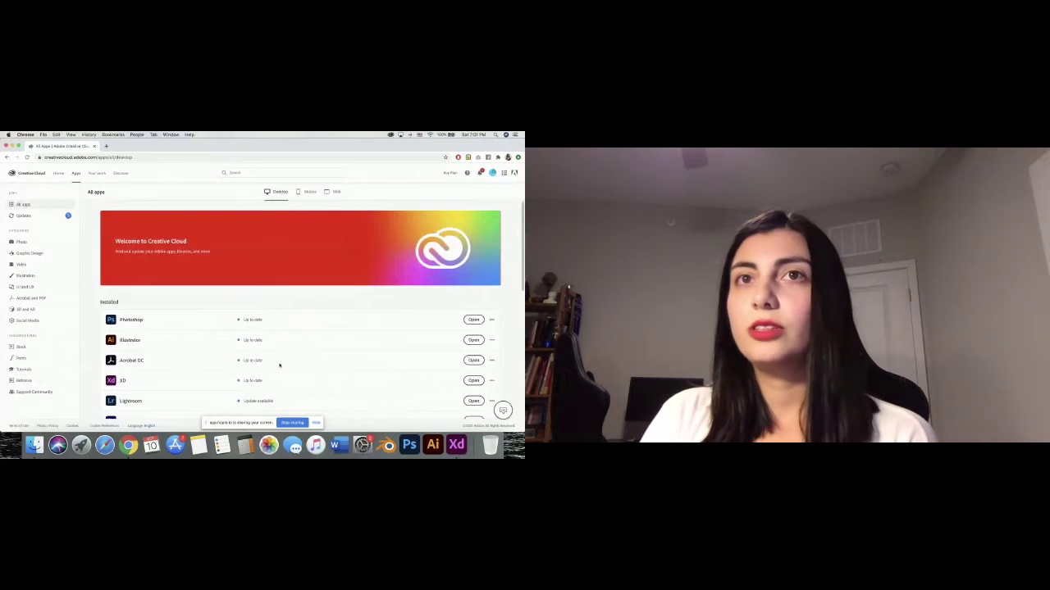
scroll(285, 360, "down", 1)
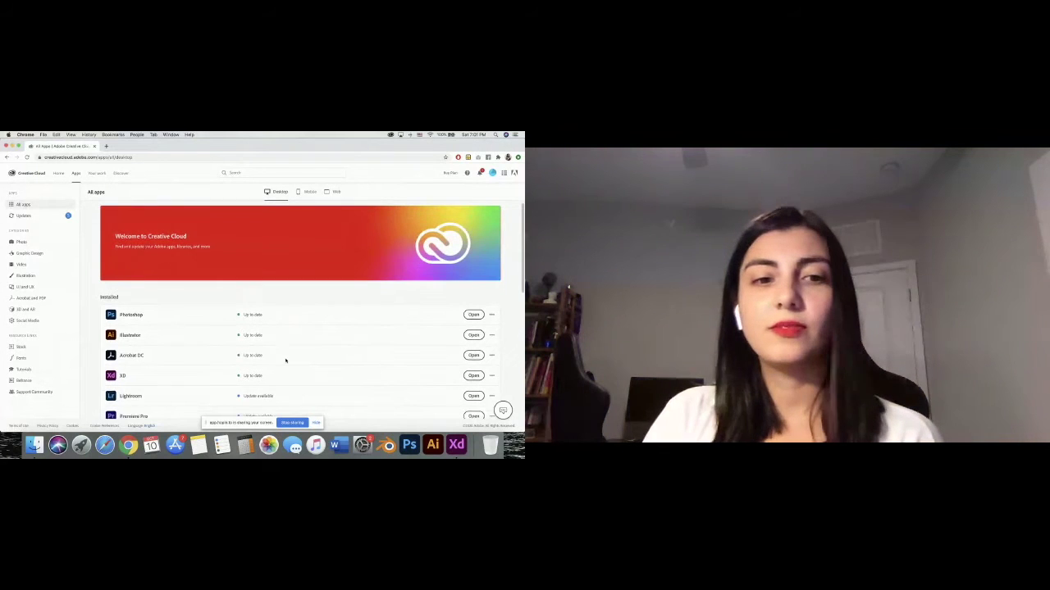
scroll(286, 360, "down", 3)
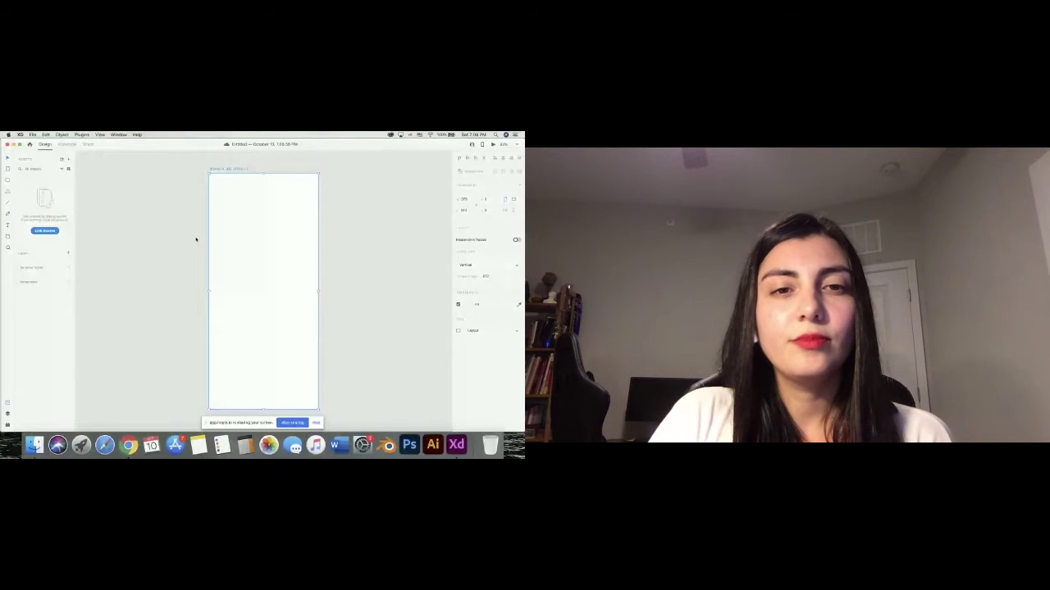
Switch to Adobe XD, import the Instagram feed screenshot as a reference and place it beside the blank iPhone artboard.
key("super+shift+i")
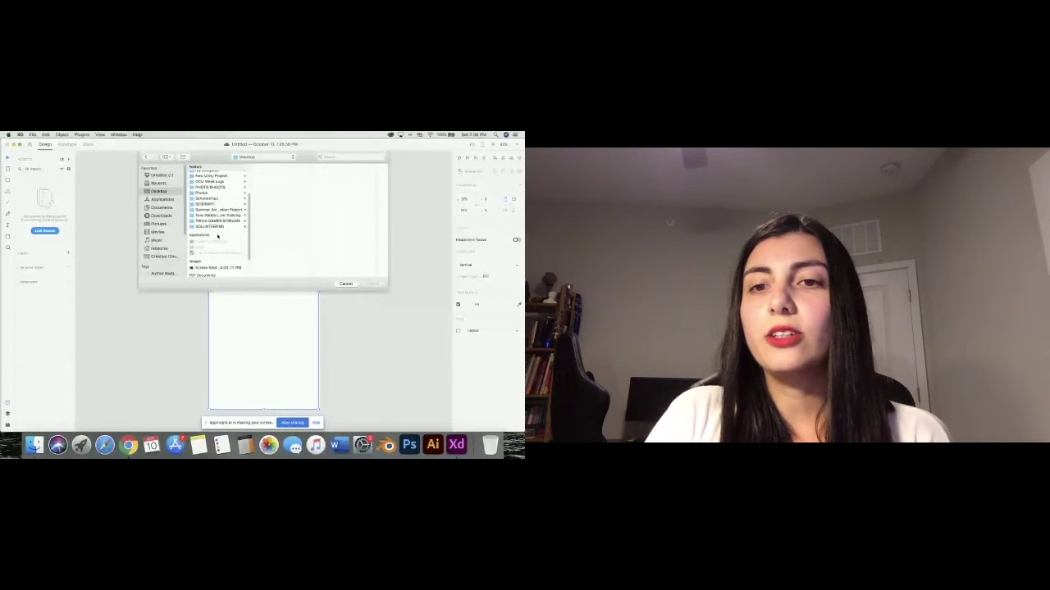
left_click(345, 284)
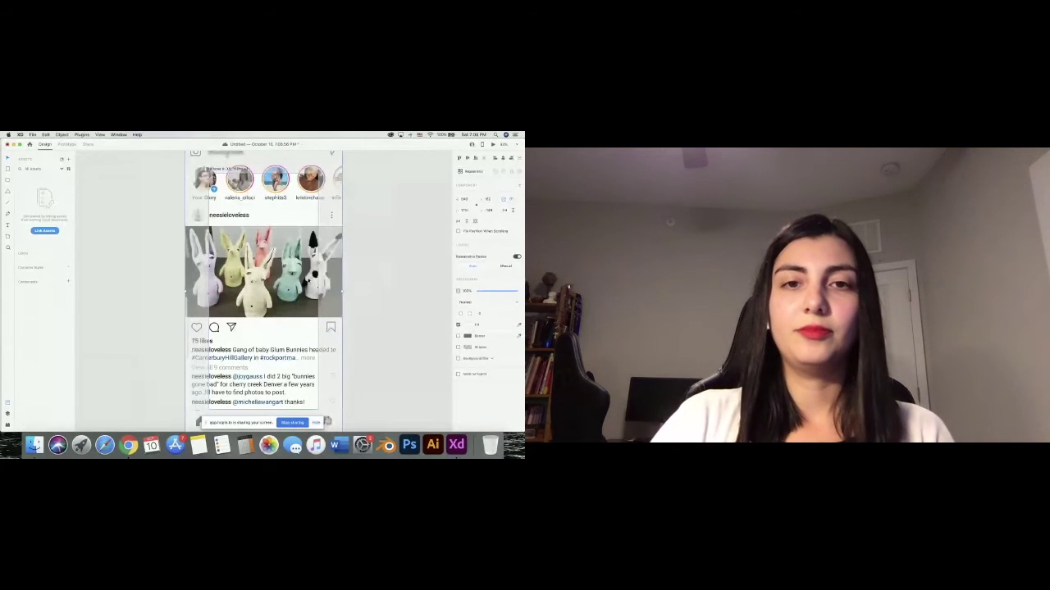
left_click_drag(265, 219, 345, 221)
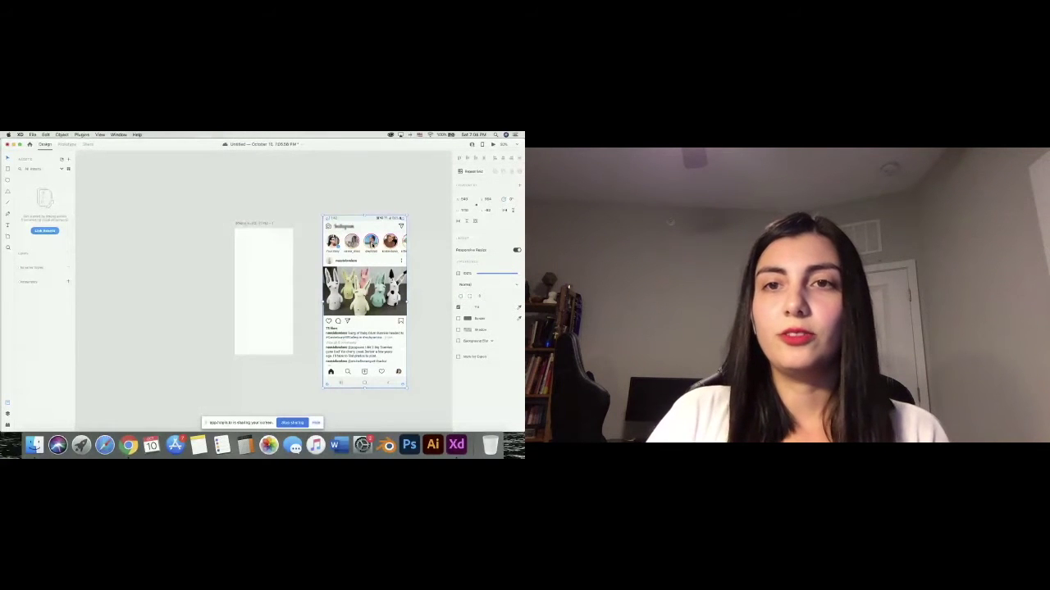
key("super+equal")
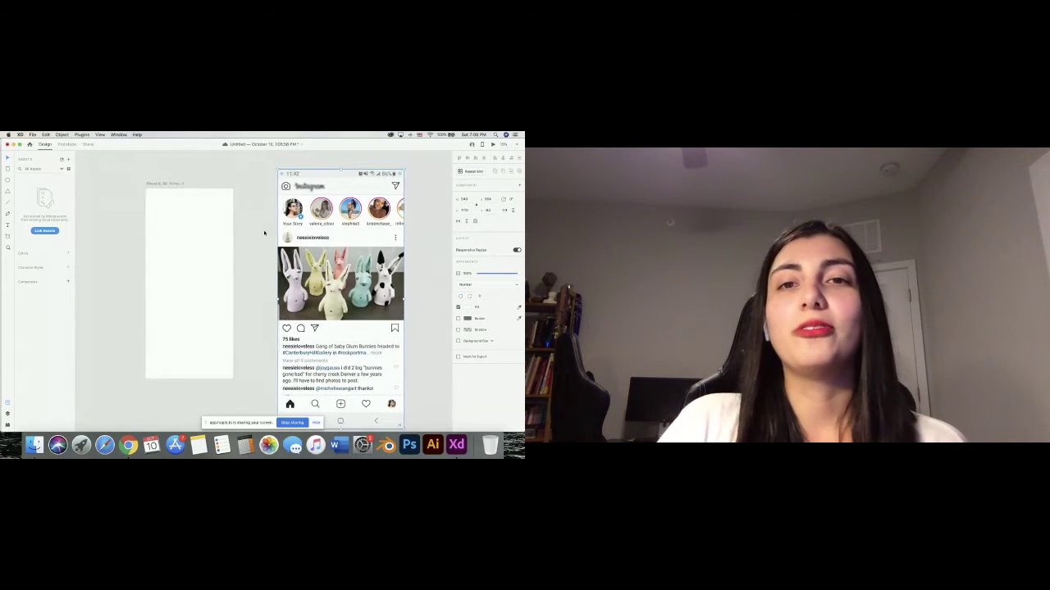
scroll(264, 233, "up", 2)
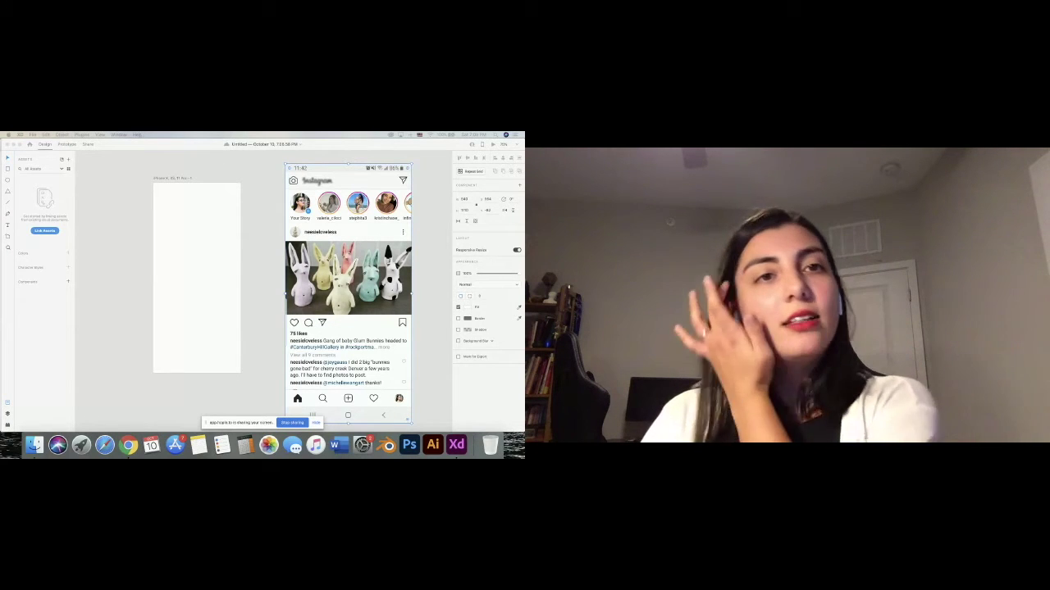
left_click(115, 191)
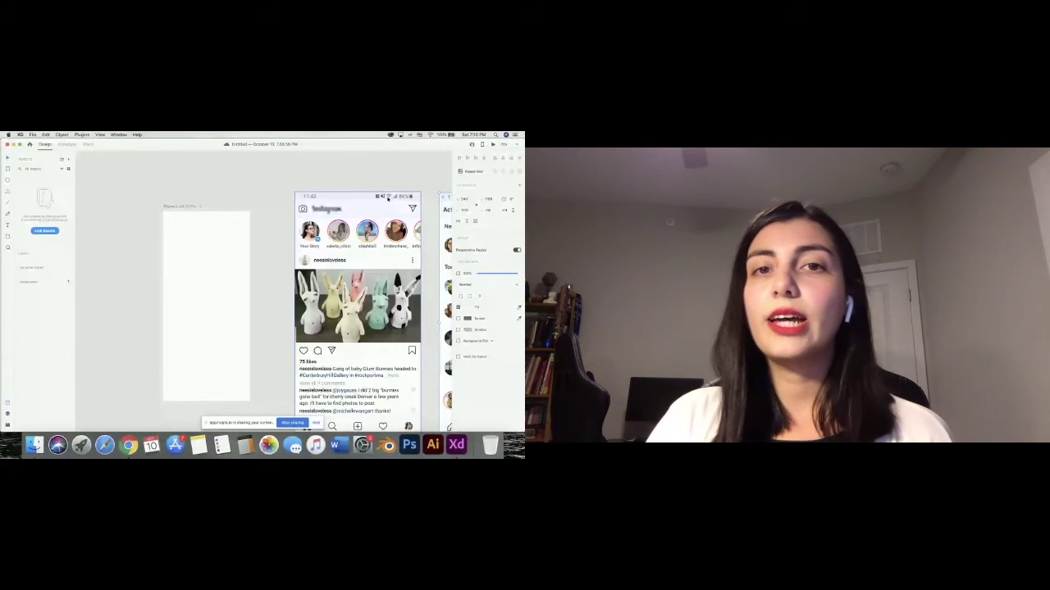
Import phone-bar.png from the icons folder in the assets folder on the Desktop.
key("super+shift+i")
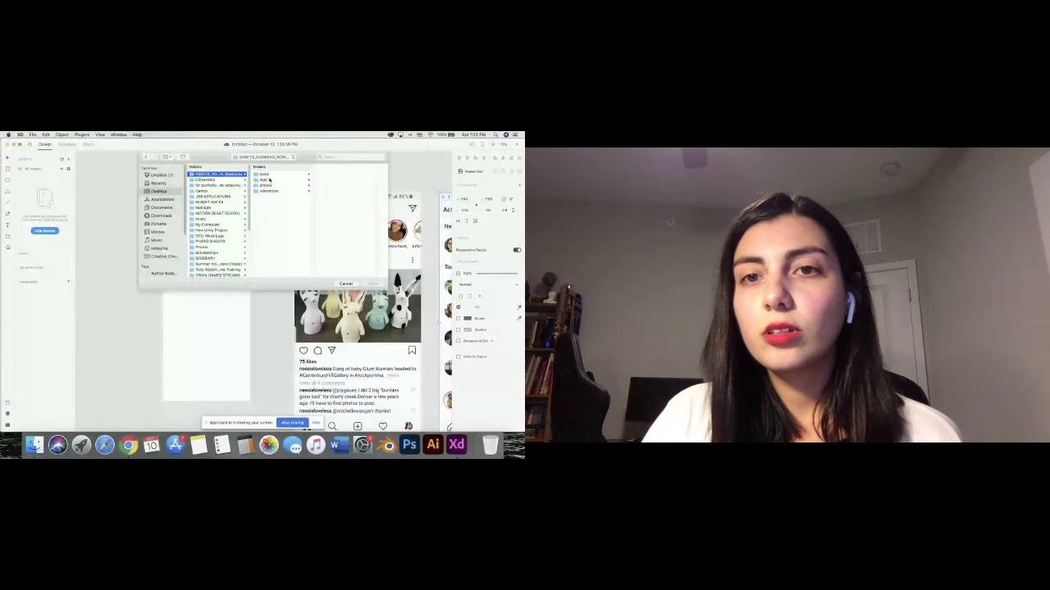
left_click(267, 175)
left_click(283, 207)
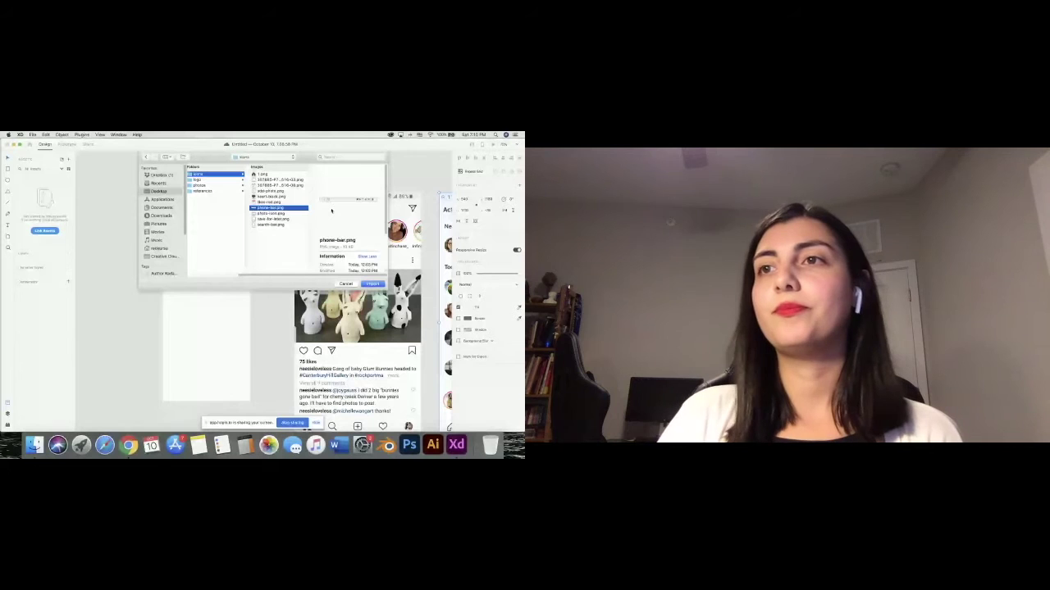
key("Return")
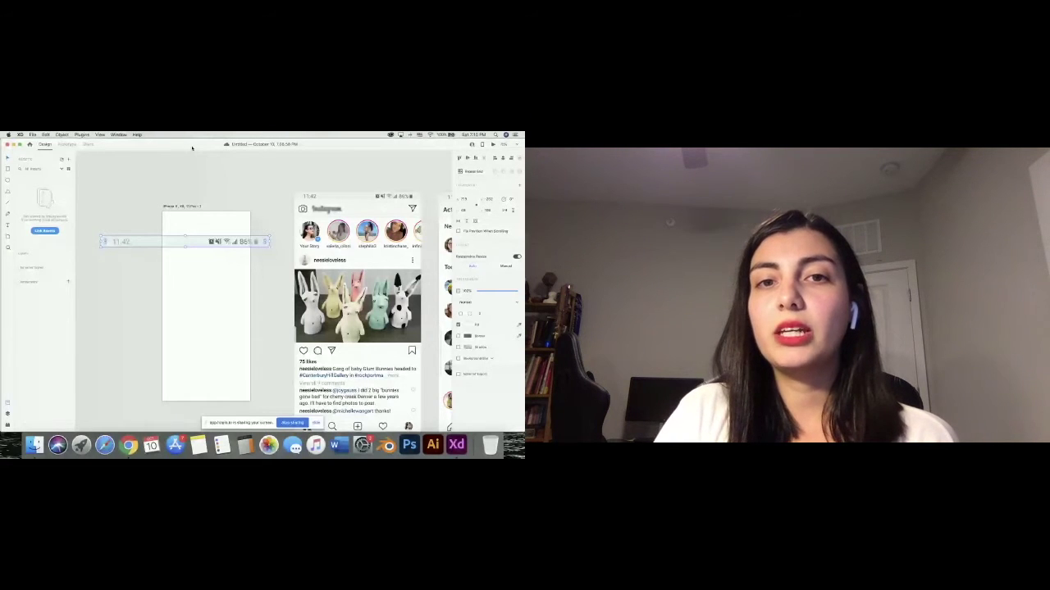
Scale the phone status bar image to the artboard's width and align it with the artboard's top edge.
left_click(193, 148)
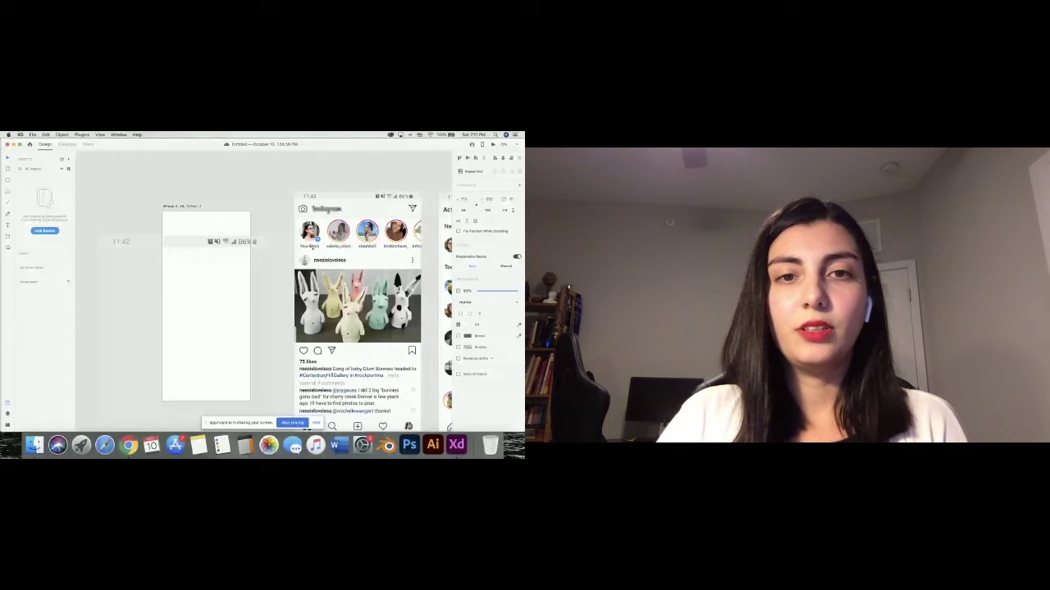
left_click_drag(312, 246, 336, 250)
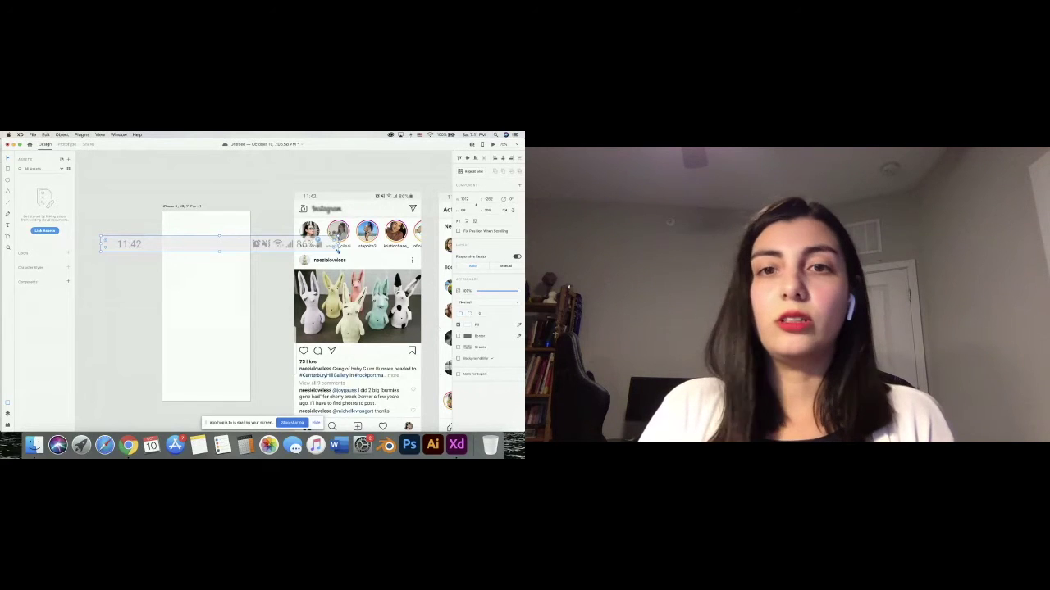
left_click_drag(336, 248, 216, 217)
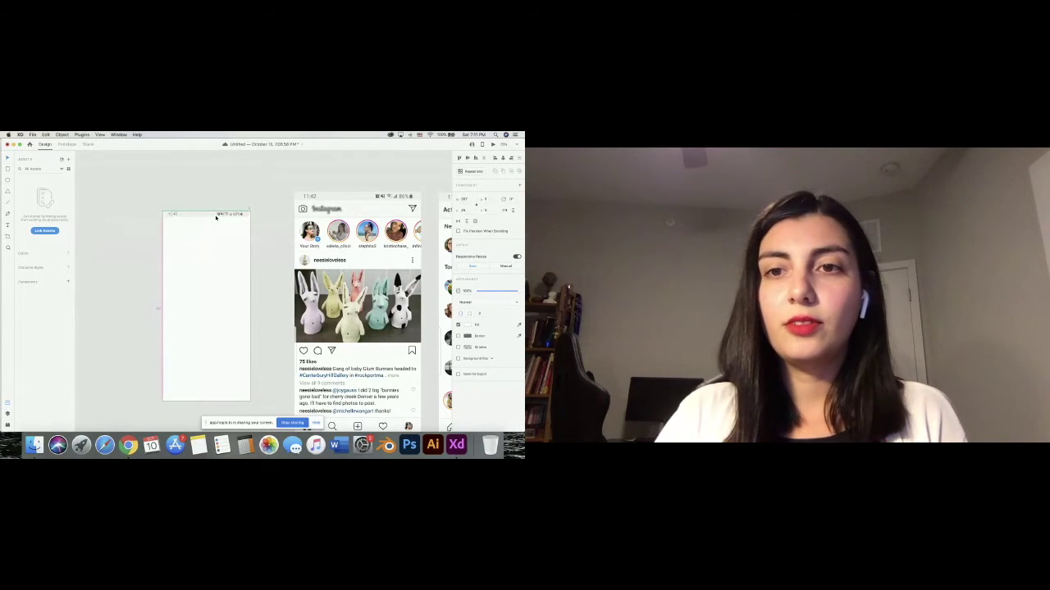
Shape the rectangle into a thin header bar directly beneath the status bar and fill it with white.
key("super+3")
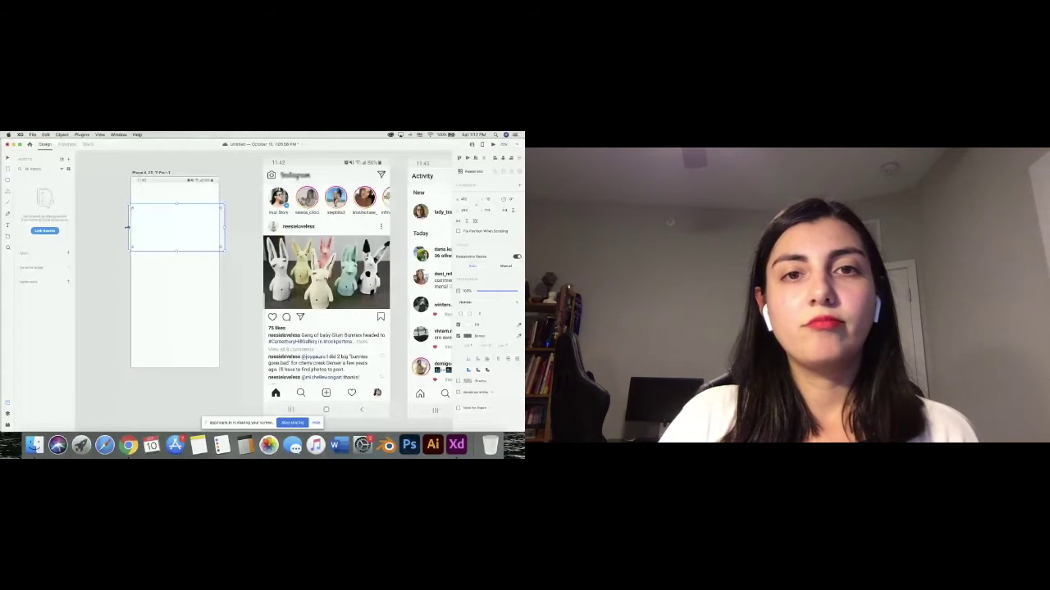
left_click_drag(127, 227, 173, 204)
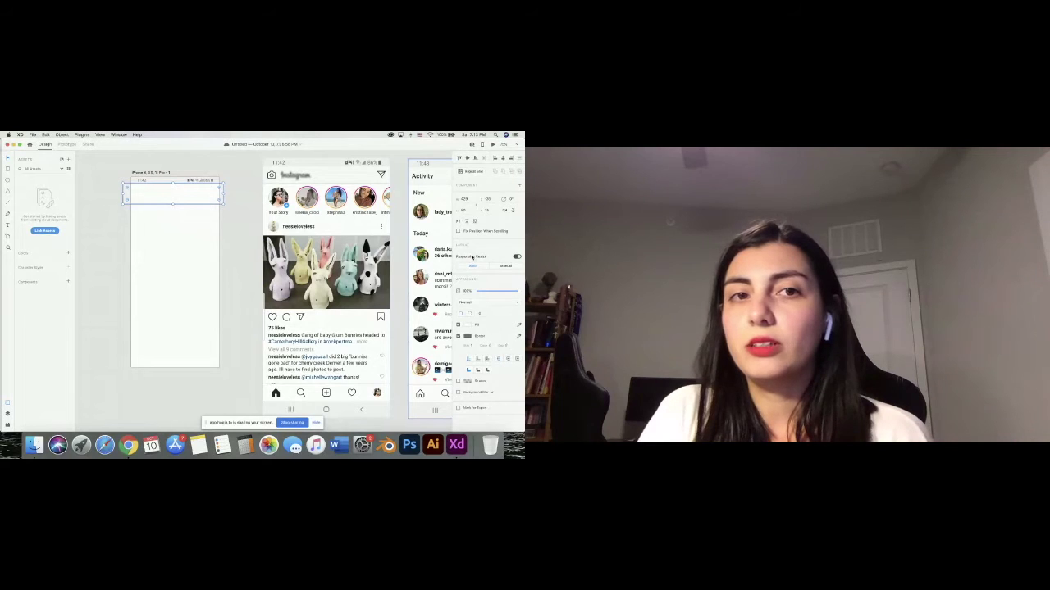
left_click(457, 324)
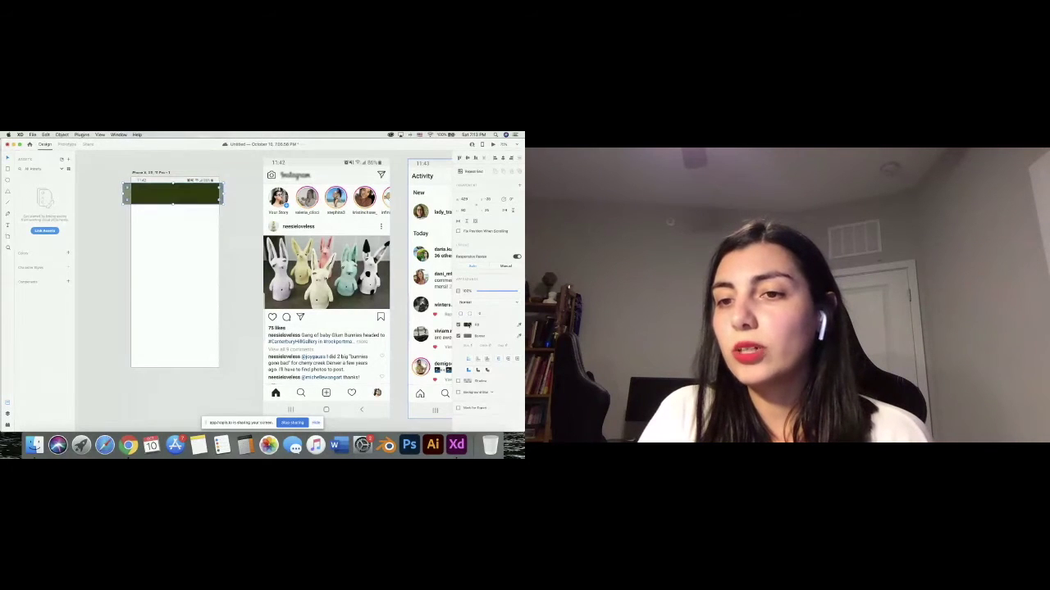
left_click(468, 324)
left_click_drag(429, 302, 390, 290)
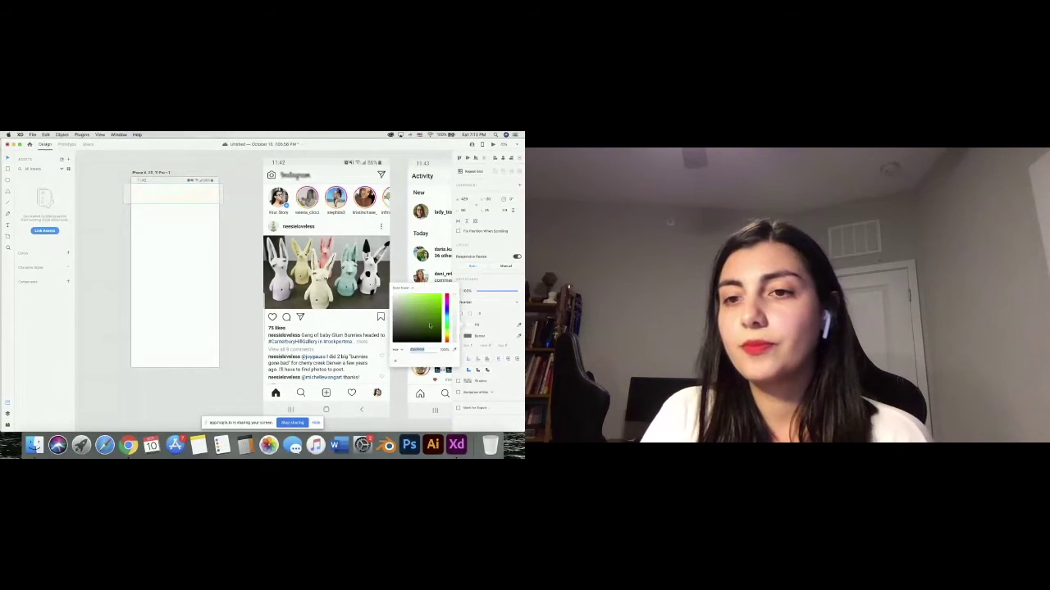
Change the header rectangle's border colour to a shade of grey.
left_click(469, 337)
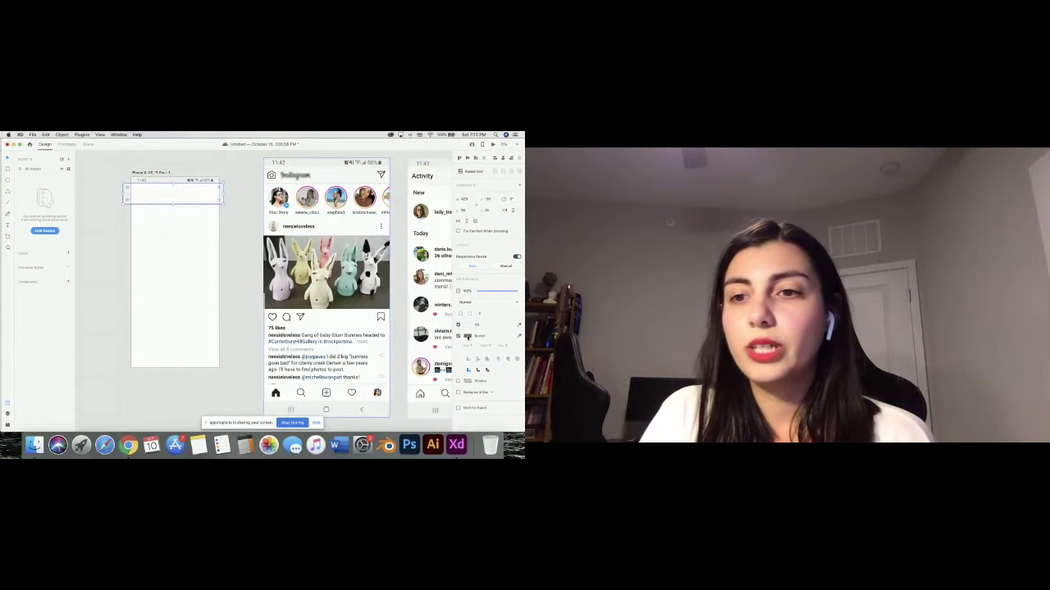
left_click(468, 337)
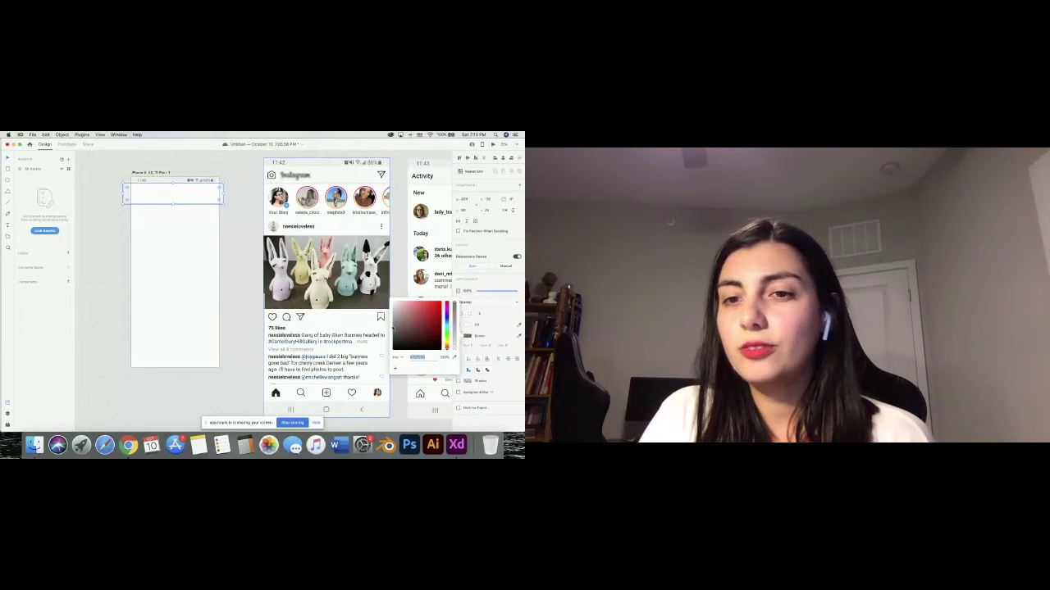
left_click_drag(393, 325, 393, 330)
left_click(230, 263)
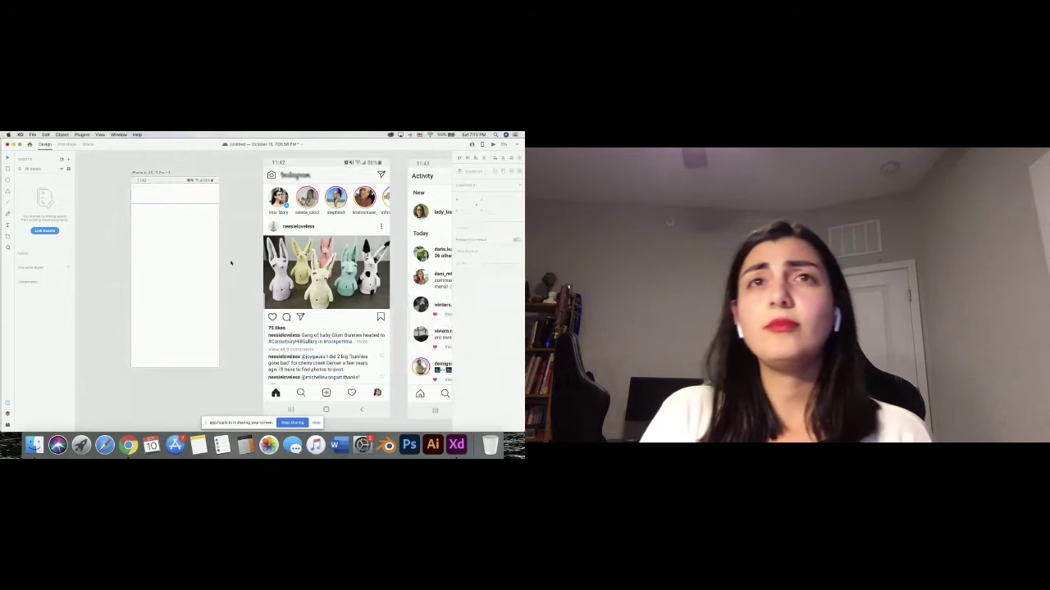
Show the layer list and narrow the header rectangle on both sides to match the artboard's width.
key("super+v")
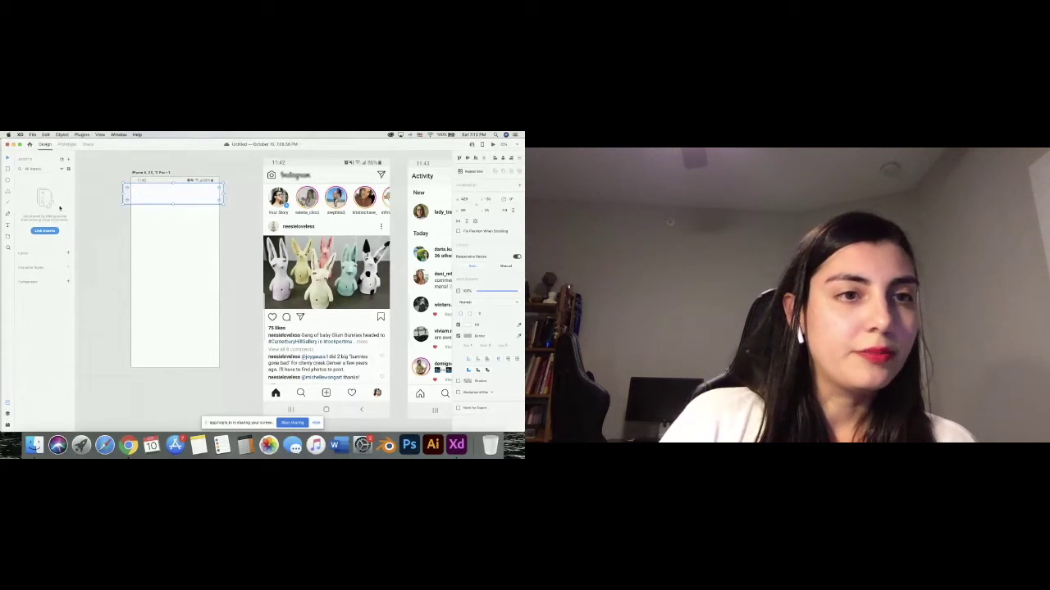
key("super+y")
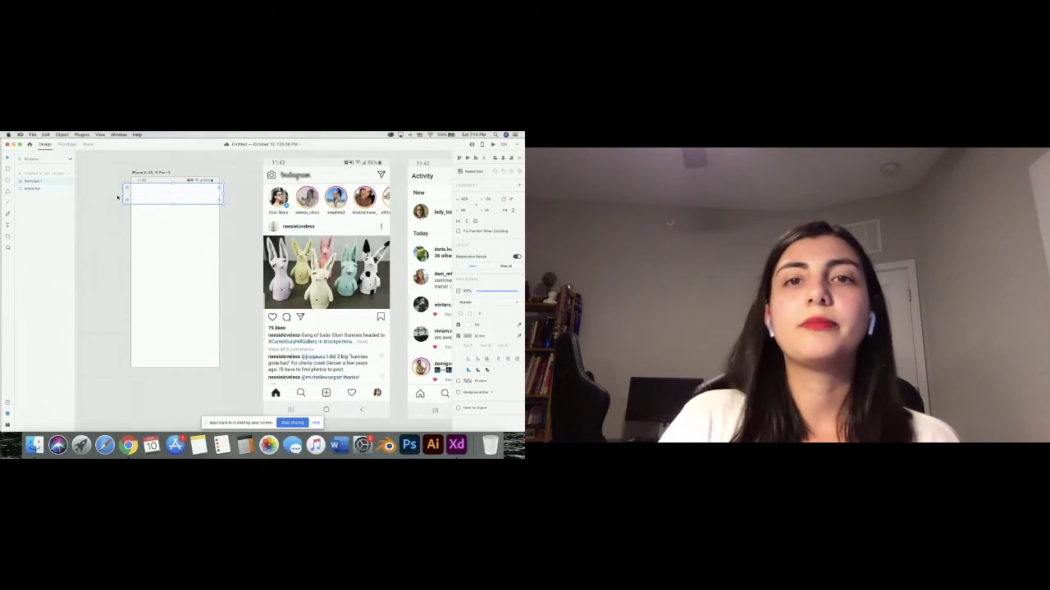
left_click_drag(124, 192, 131, 193)
left_click_drag(226, 195, 218, 195)
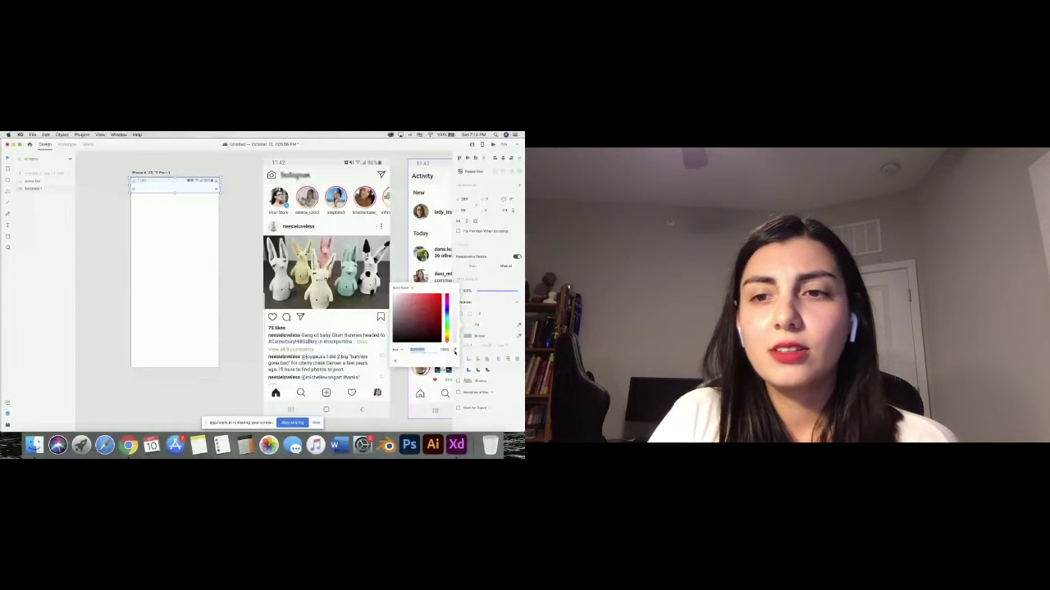
Sample the header background colour from the Instagram screenshot as the rectangle's fill.
left_click(455, 351)
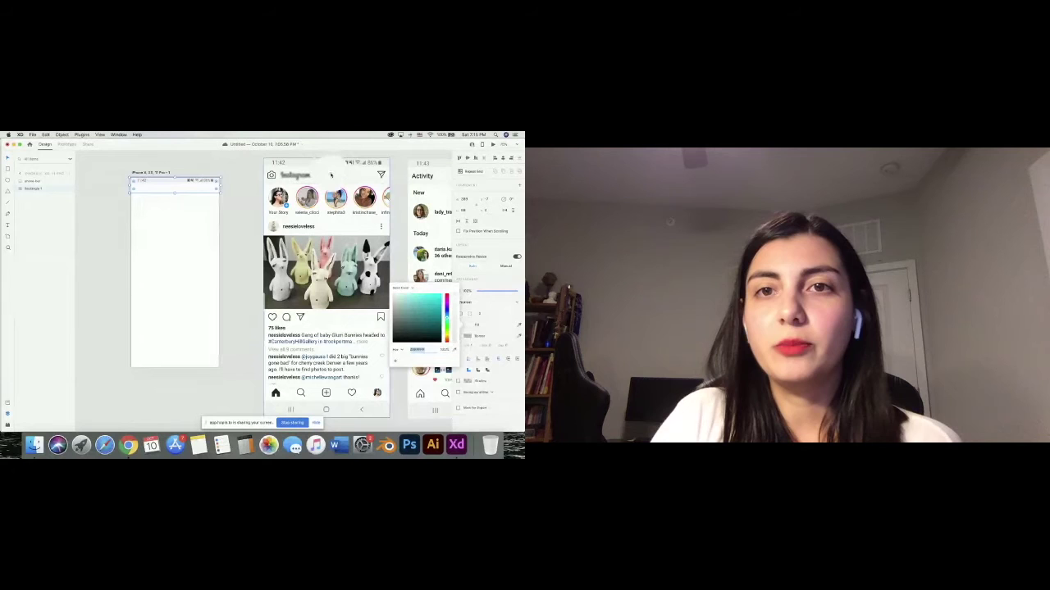
left_click(335, 188)
left_click(227, 205)
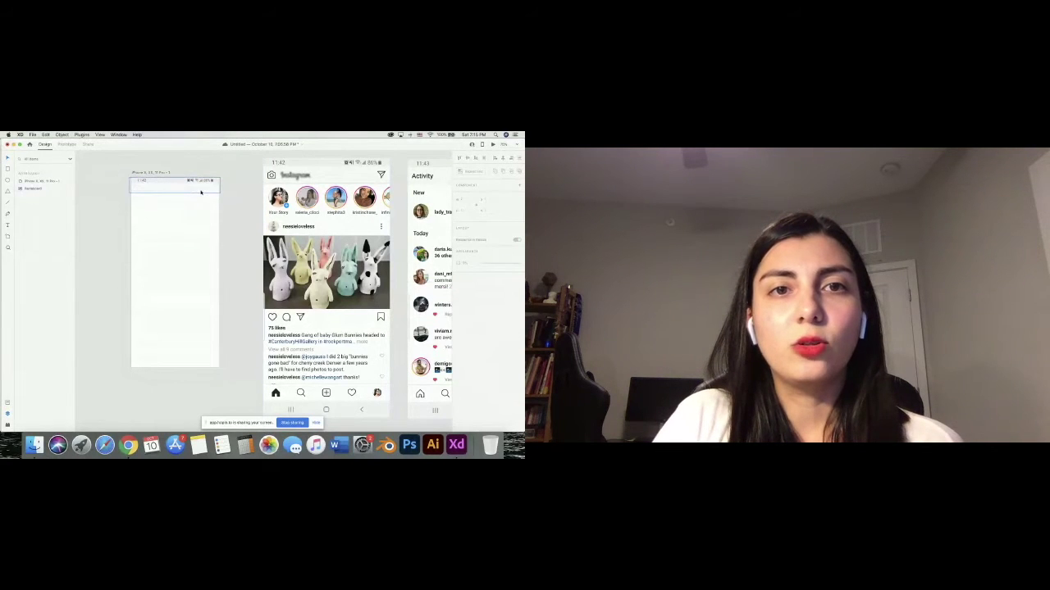
left_click(201, 192)
left_click(225, 195)
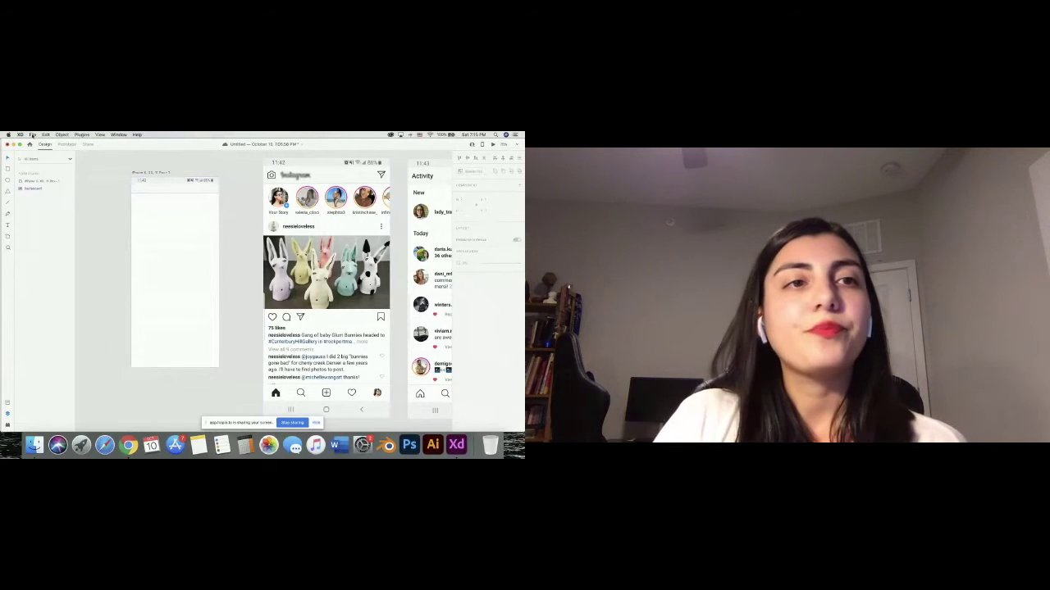
Import the Impact Groups logo onto the artboard and scale it down proportionally.
left_click(33, 135)
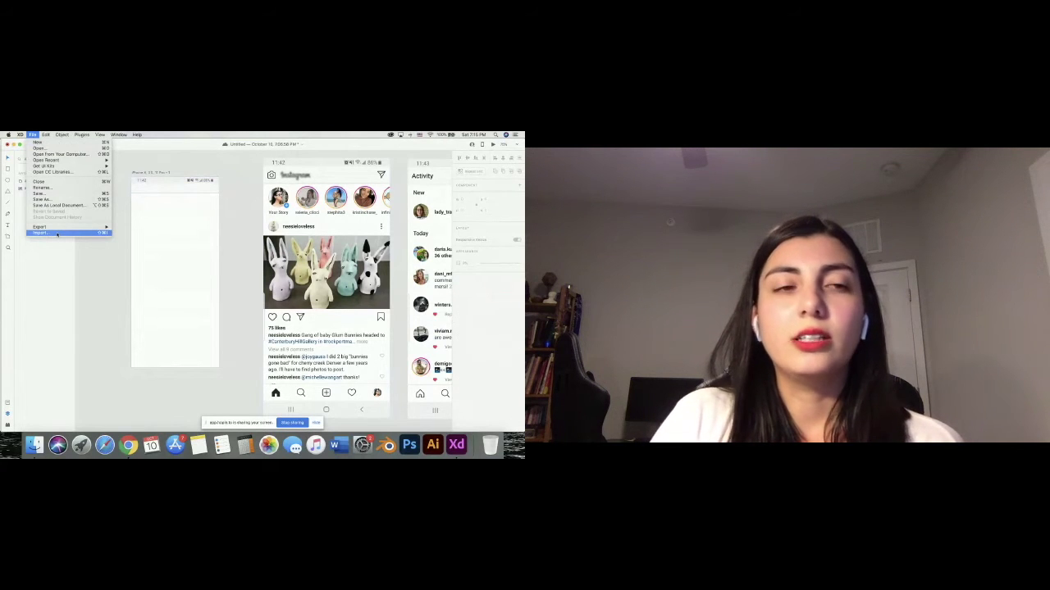
left_click(56, 234)
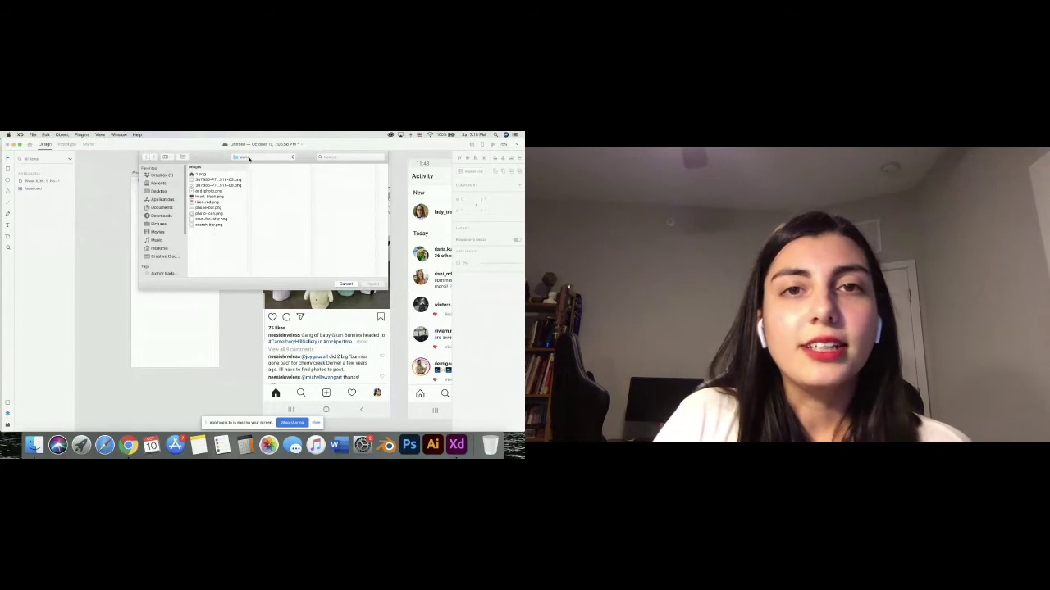
left_click(249, 159)
left_click(267, 176)
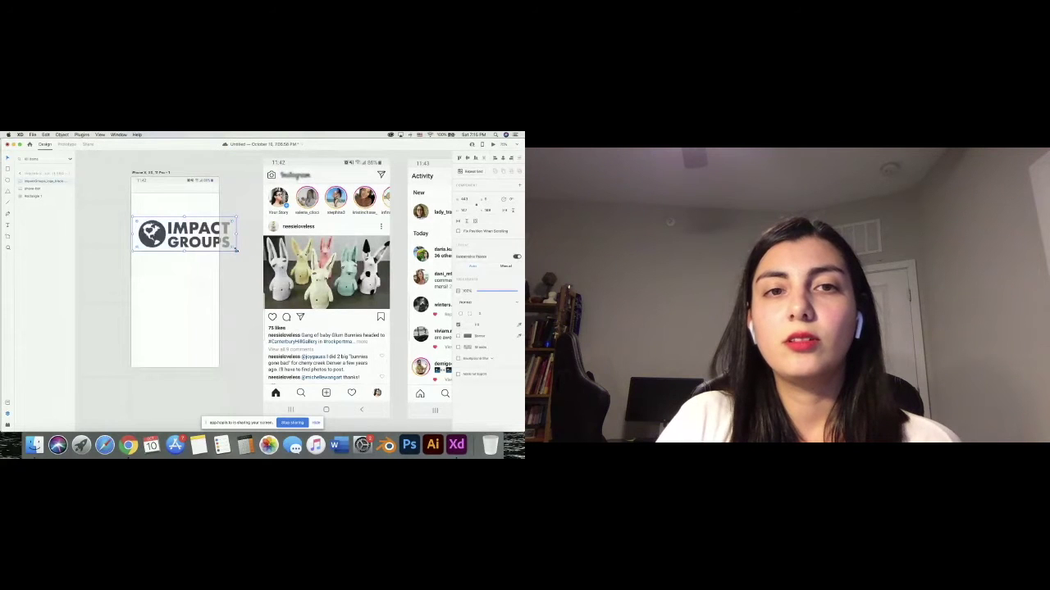
left_click_drag(237, 249, 187, 234)
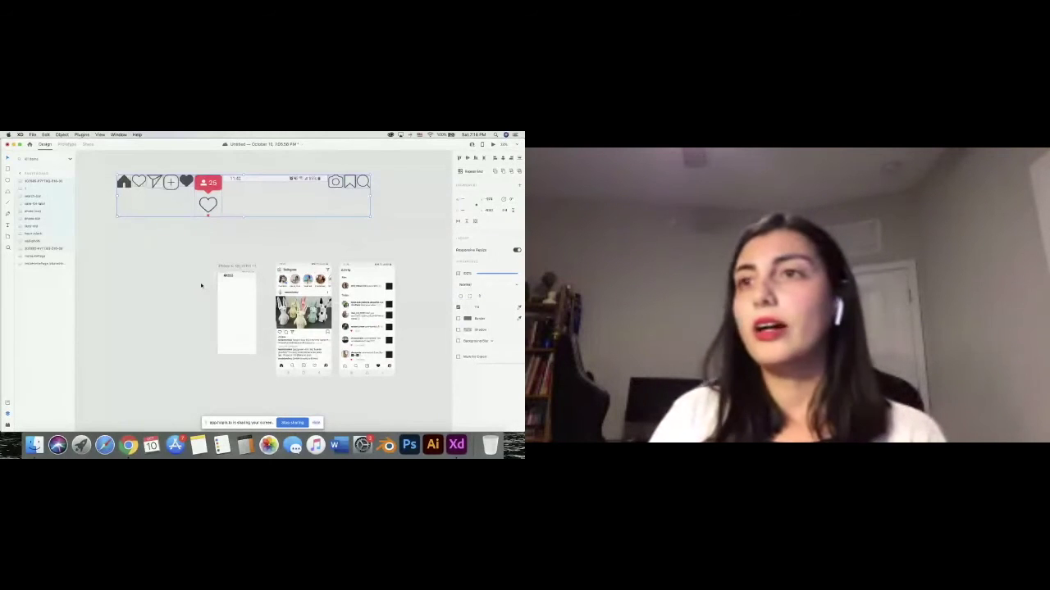
Deselect the imported icons and save the document.
left_click(192, 264)
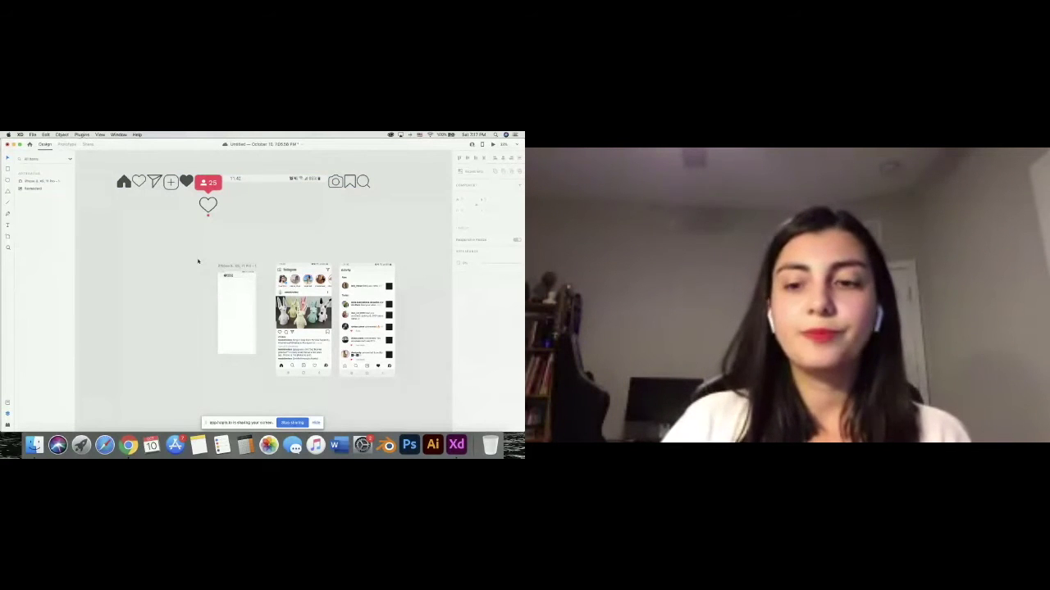
key("super+equal")
key("super+equal")
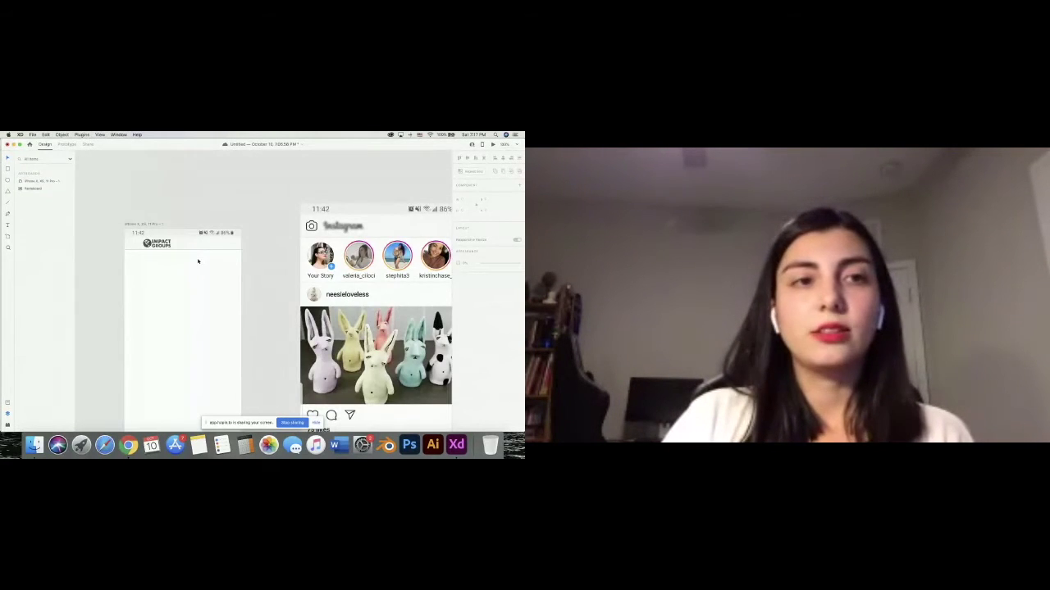
key("super+minus")
key("super+minus")
key("super+minus")
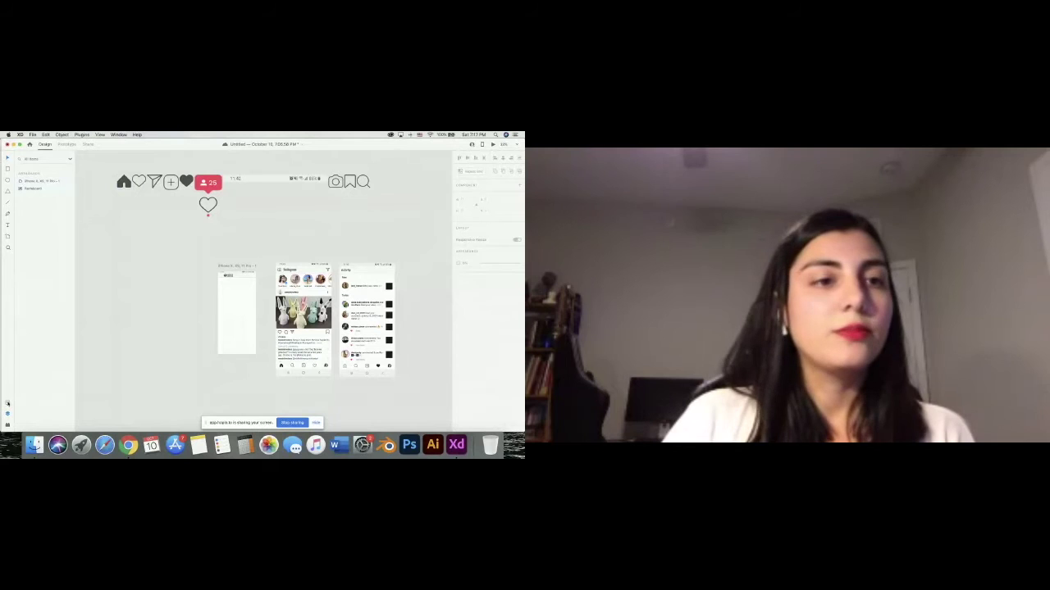
key("super+s")
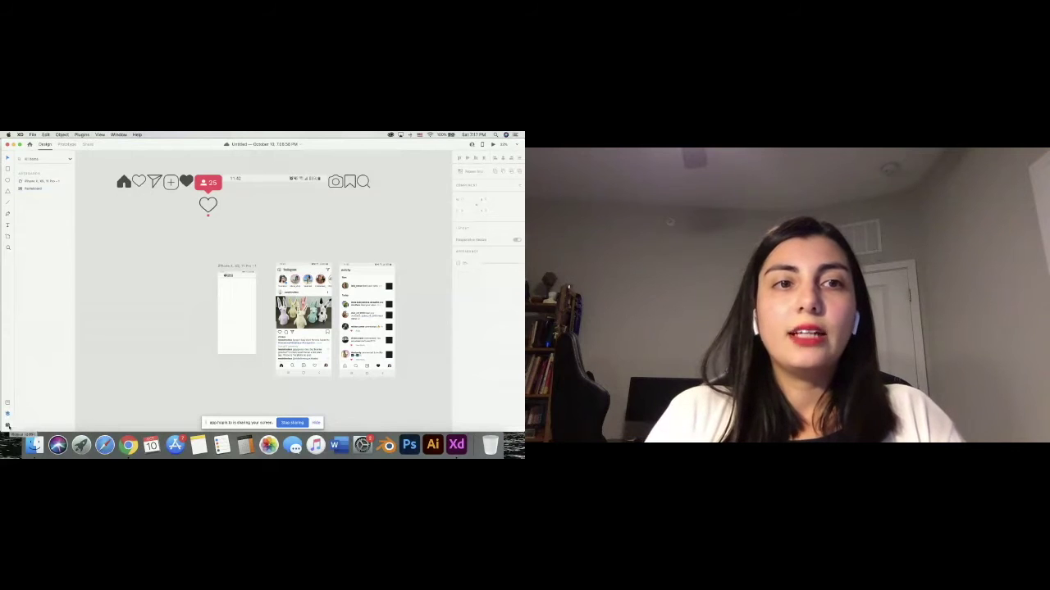
Show the document assets, turn the Impact Groups logo in the header into a component, and rename it "Logo".
left_click(8, 424)
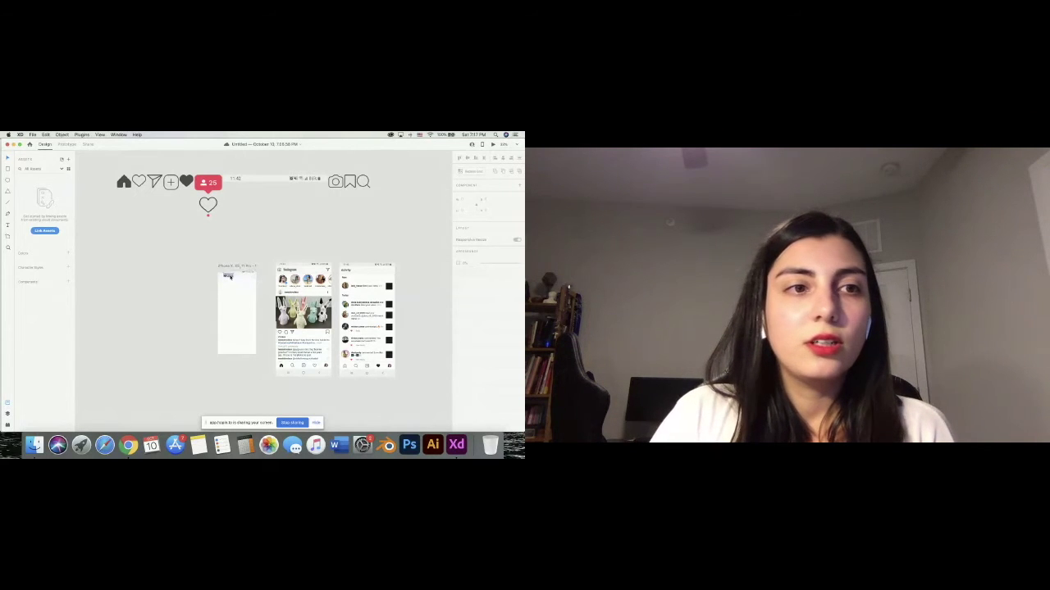
left_click(229, 278)
scroll(229, 277, "up", 5)
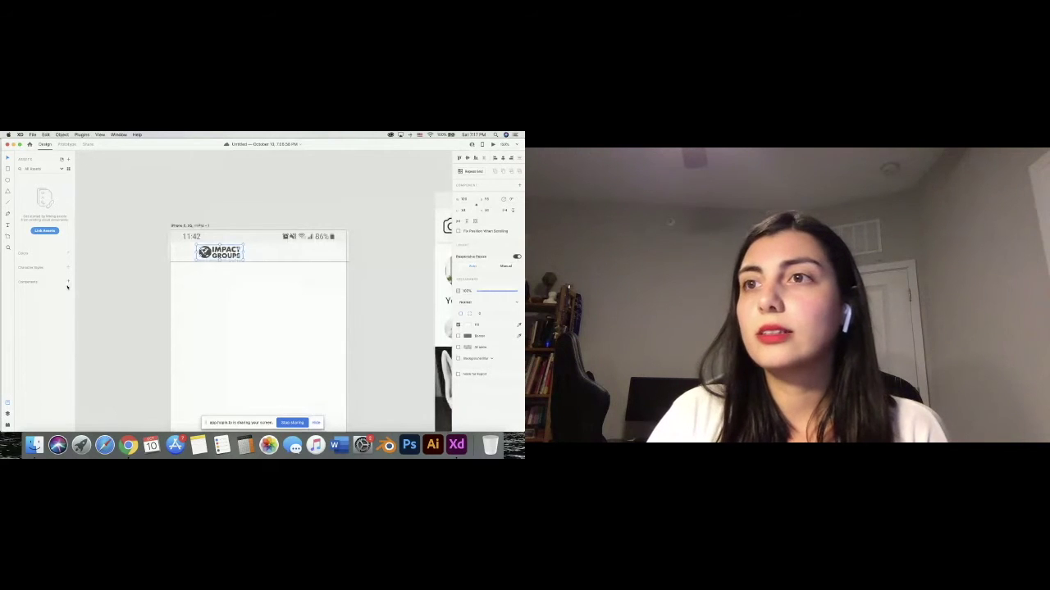
left_click(67, 283)
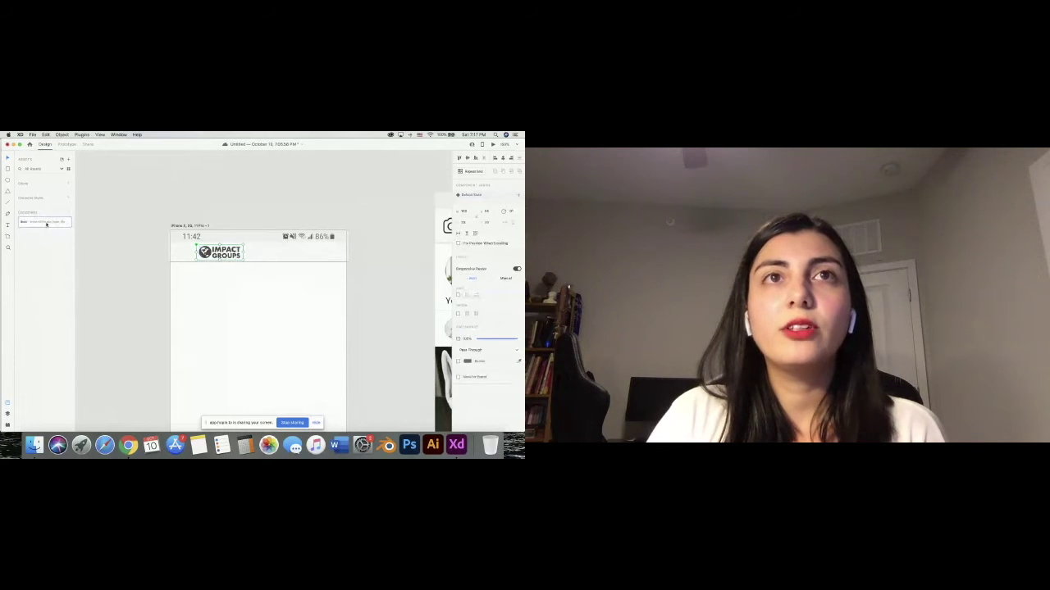
right_click(46, 223)
left_click(60, 244)
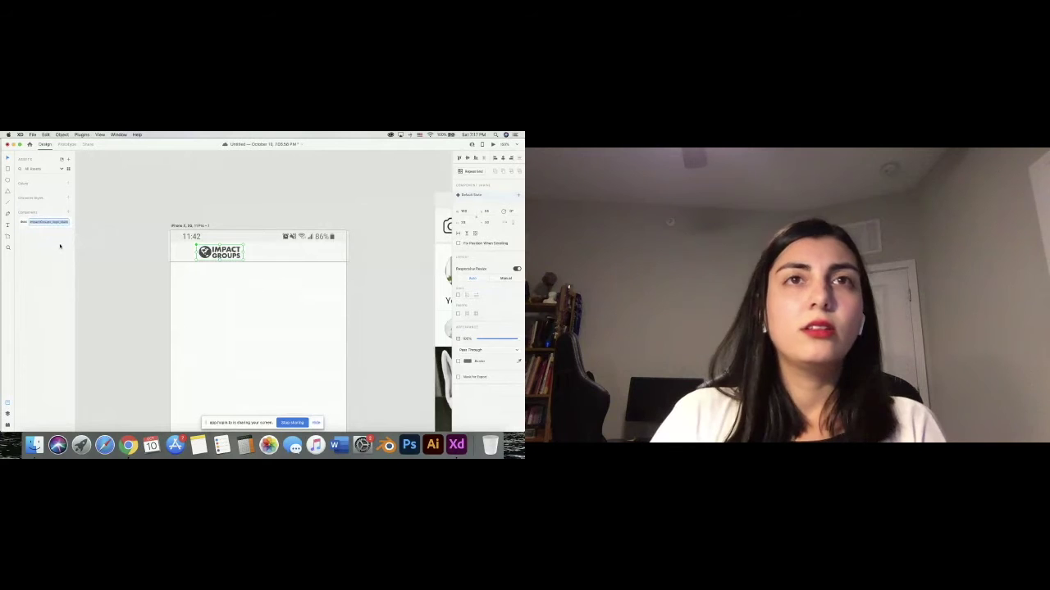
key("BackSpace")
type("Logo")
key("Return")
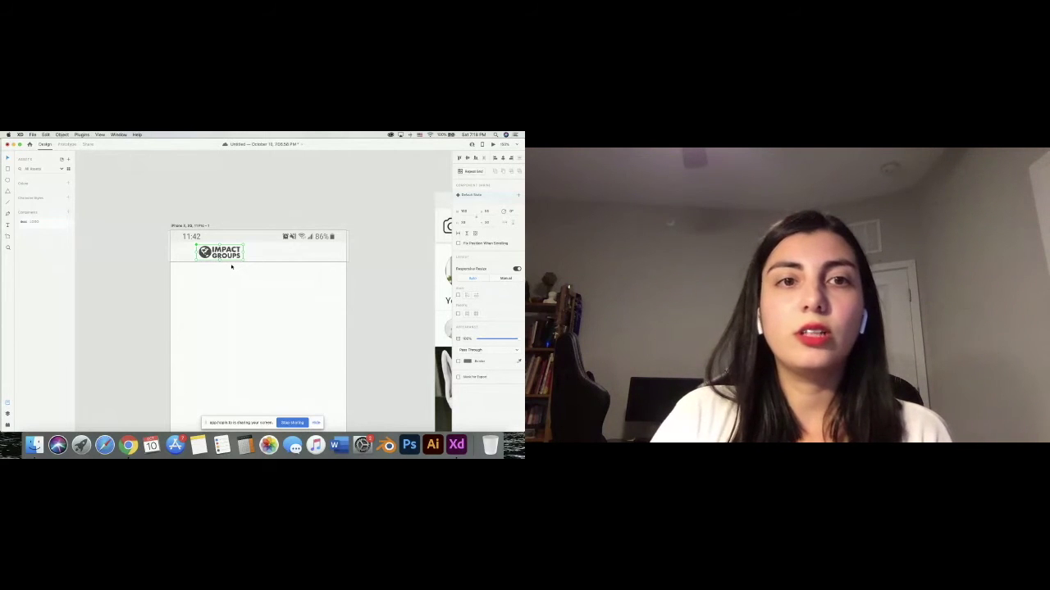
Turn the solid home icon above the artboard into a component and rename it to describe the icon.
left_click(62, 222)
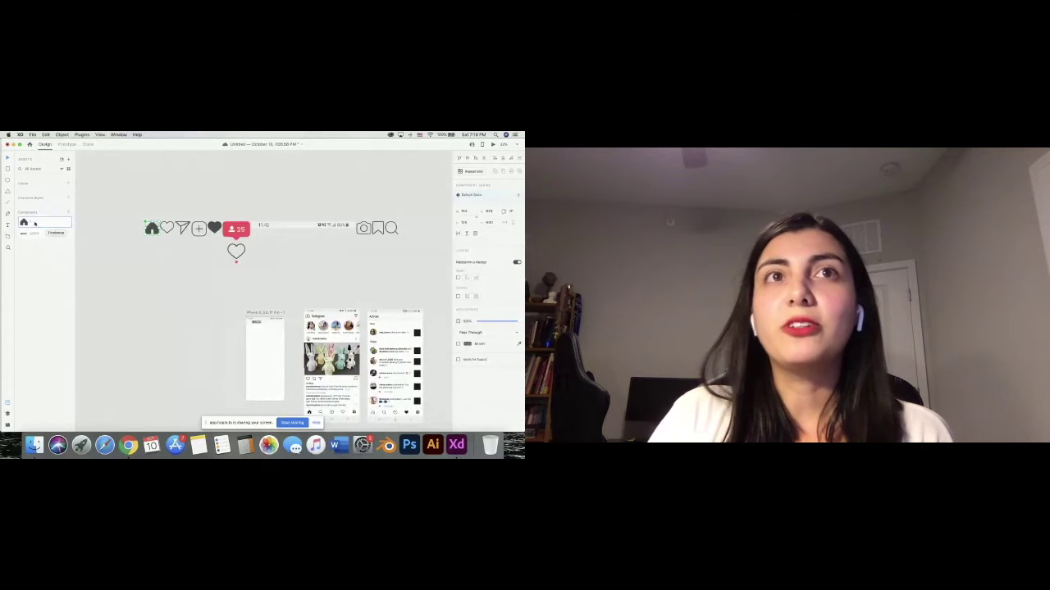
double_click(34, 223)
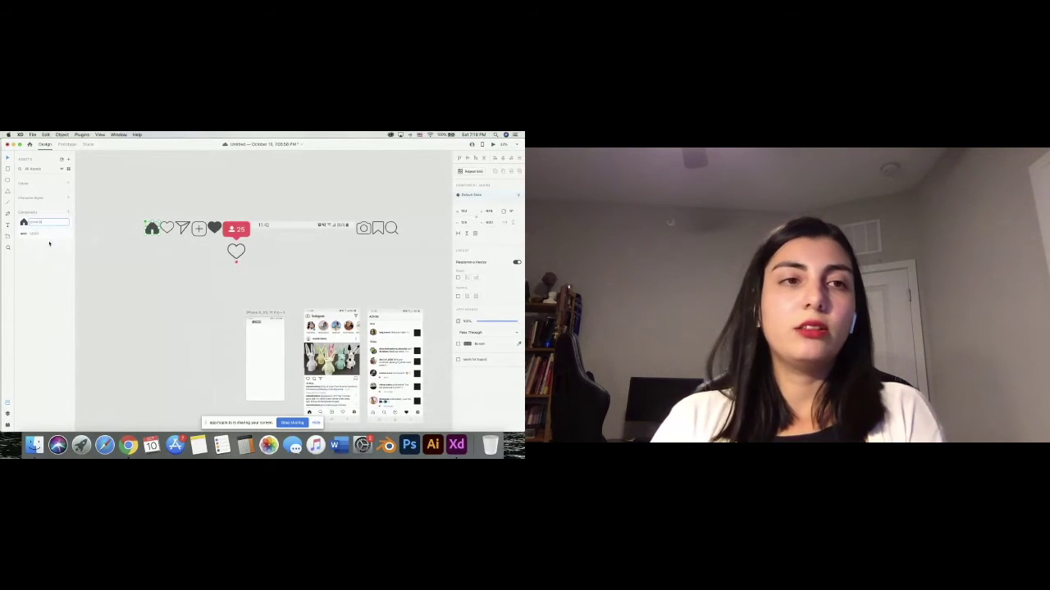
key("Return")
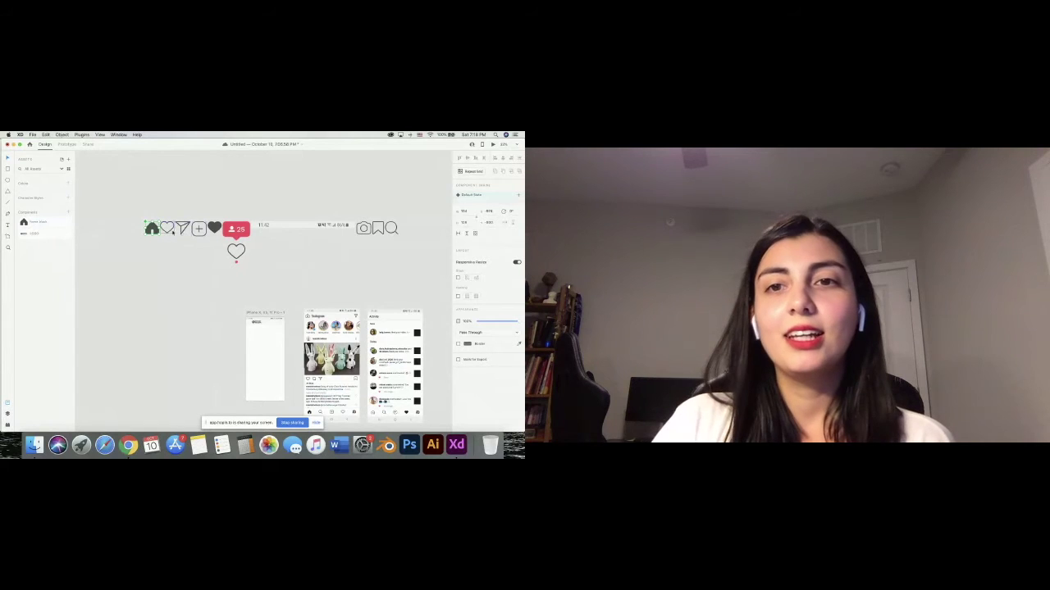
Turn the camera icon above the artboard into a component and name it "camera".
scroll(188, 255, "down", 1)
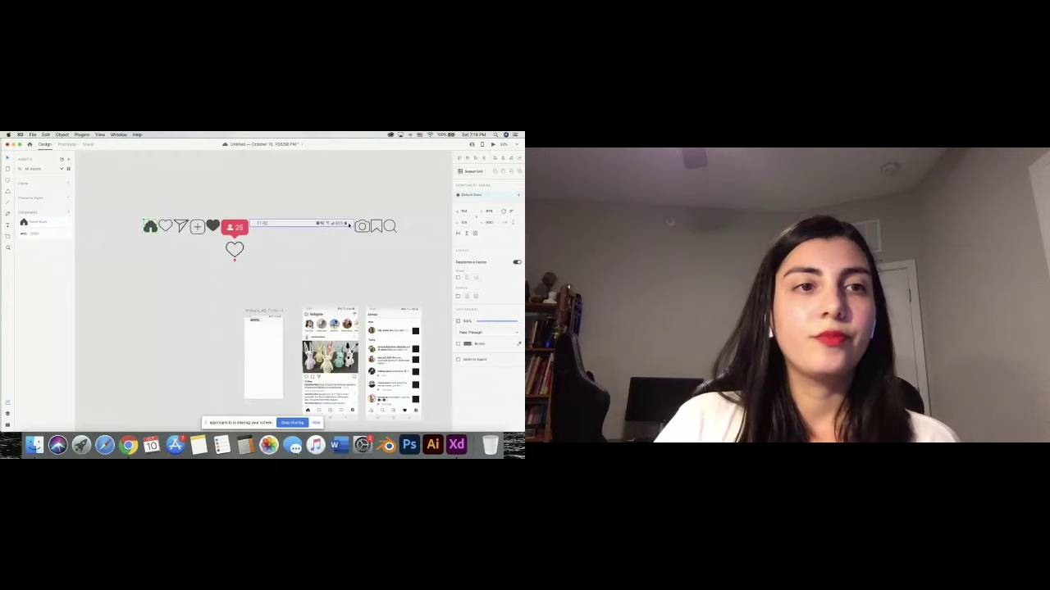
key("super+k")
scroll(246, 312, "down", 1)
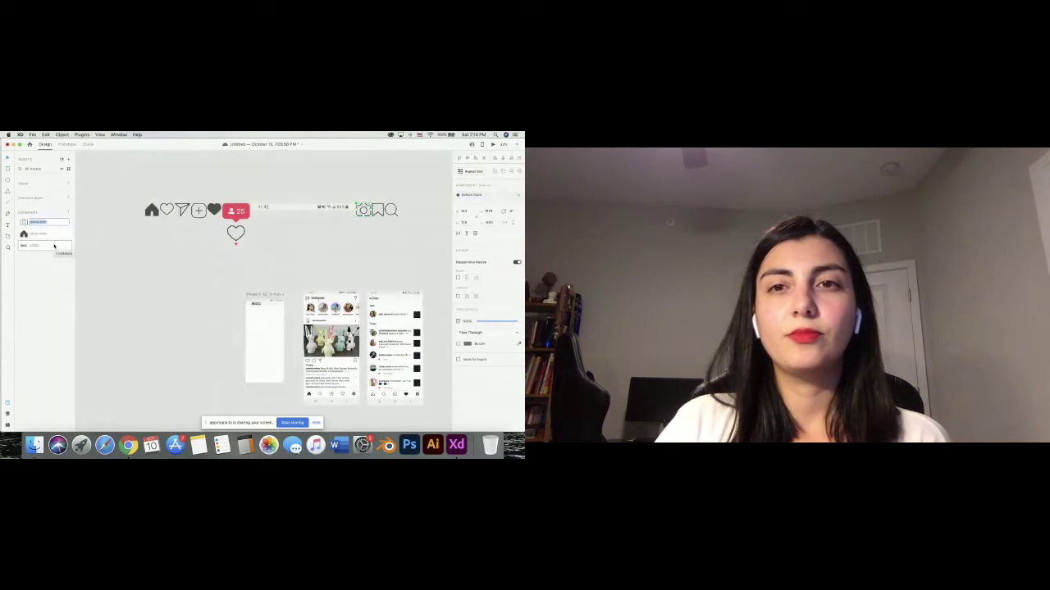
scroll(204, 246, "right", 2)
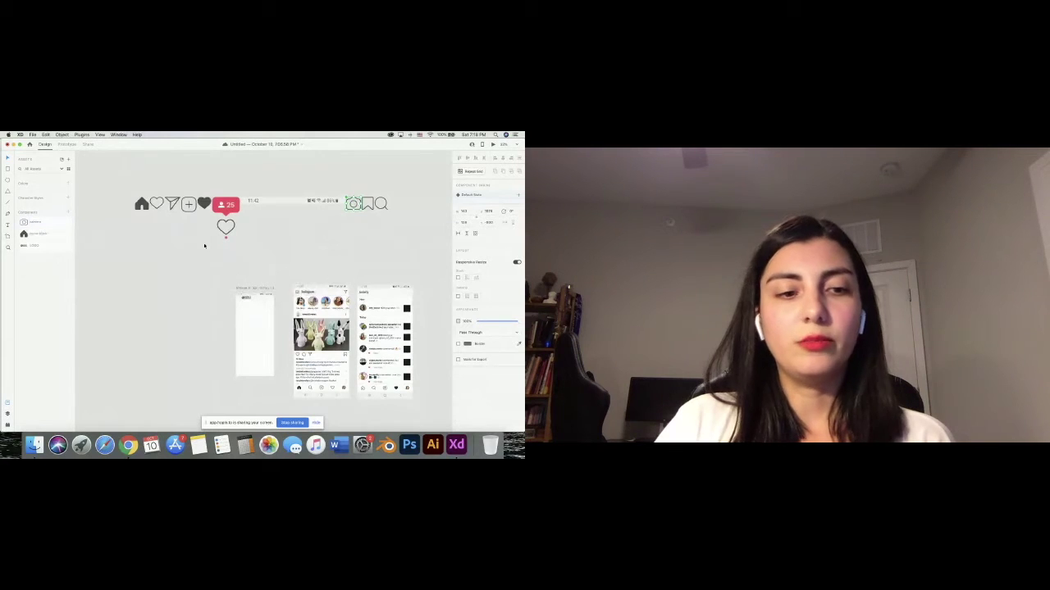
scroll(204, 245, "down", 1)
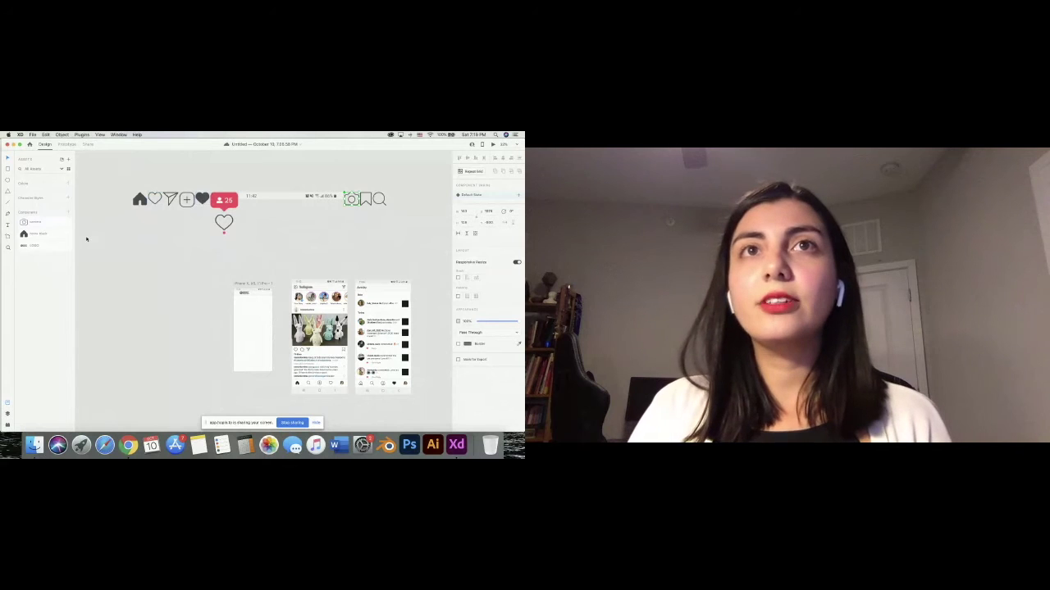
Turn the outlined heart beside the home icon into a component and rename it "Heart".
left_click(155, 200)
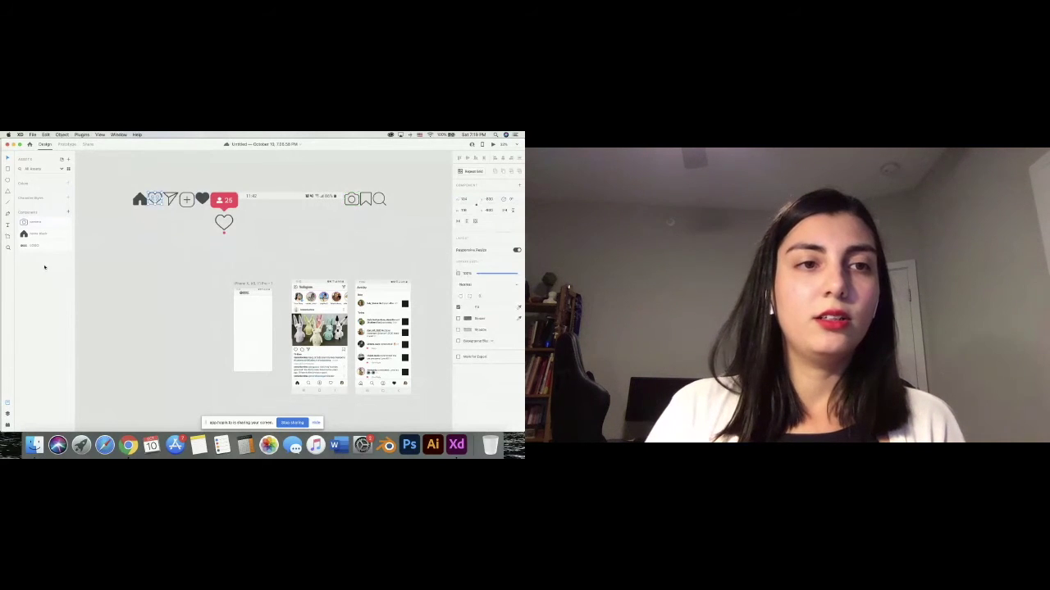
key("super+k")
right_click(47, 224)
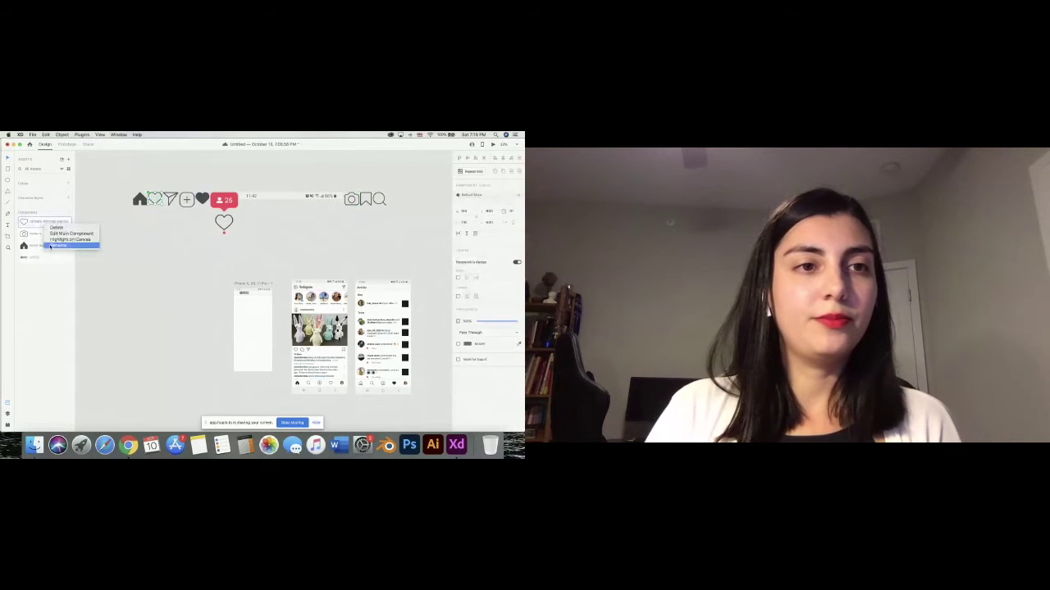
left_click(55, 245)
type("Heart")
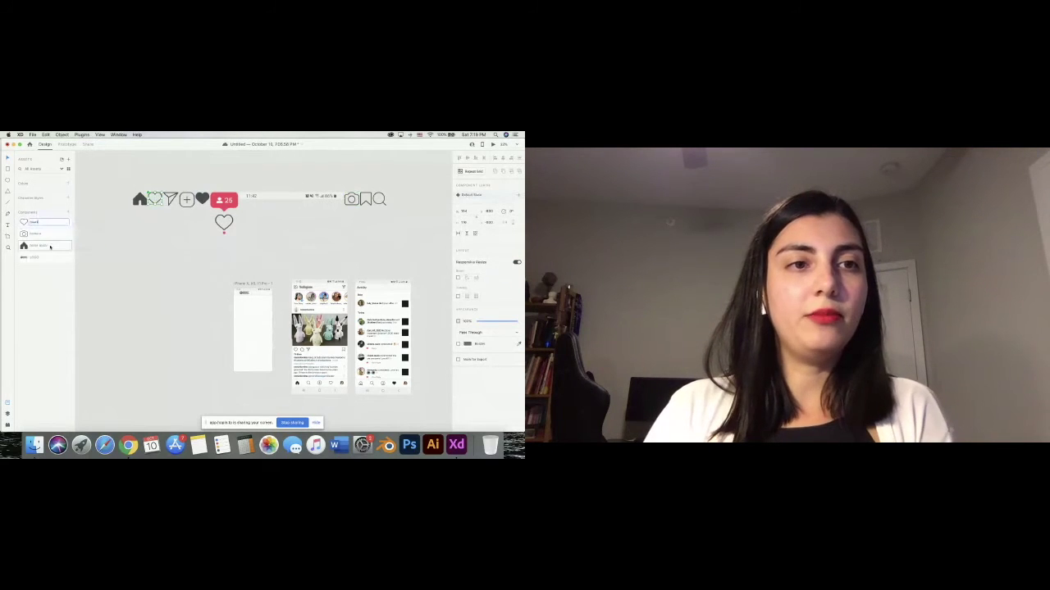
key("Return")
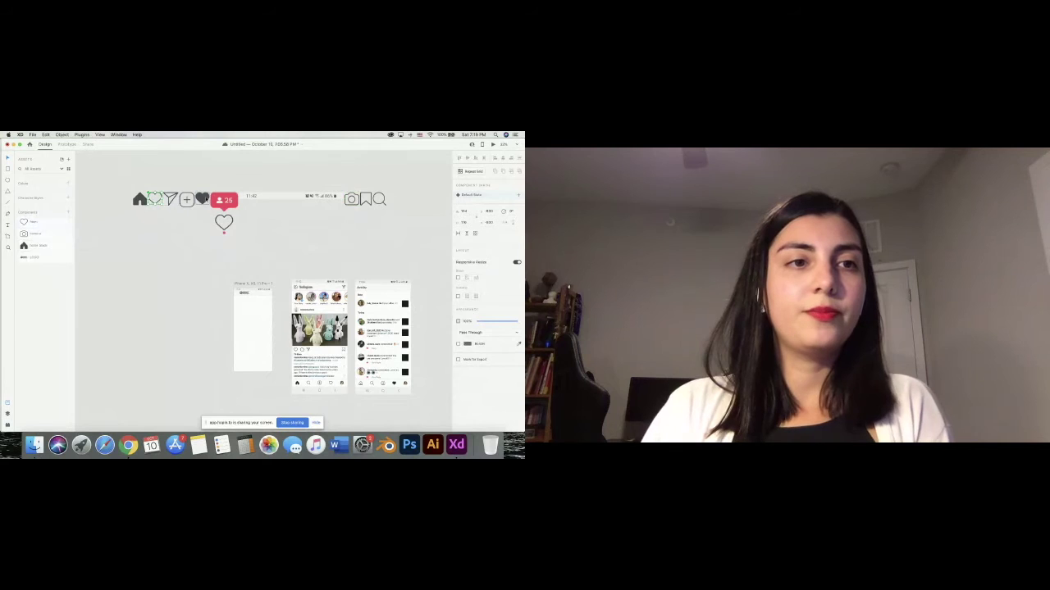
Create separate components from the solid heart icon and the boxed plus icon.
left_click(201, 200)
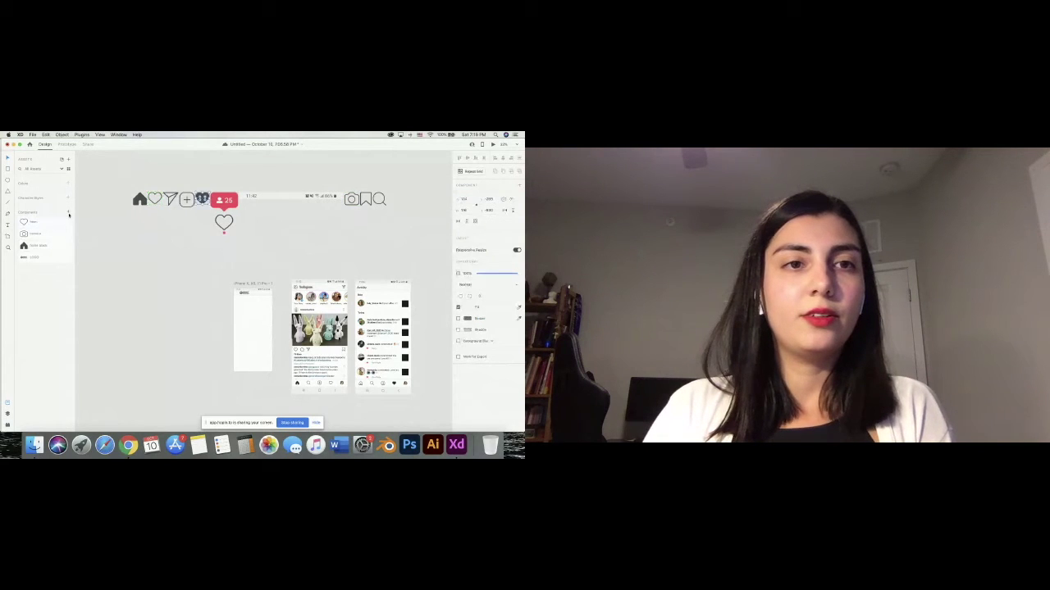
left_click(69, 214)
left_click(187, 203)
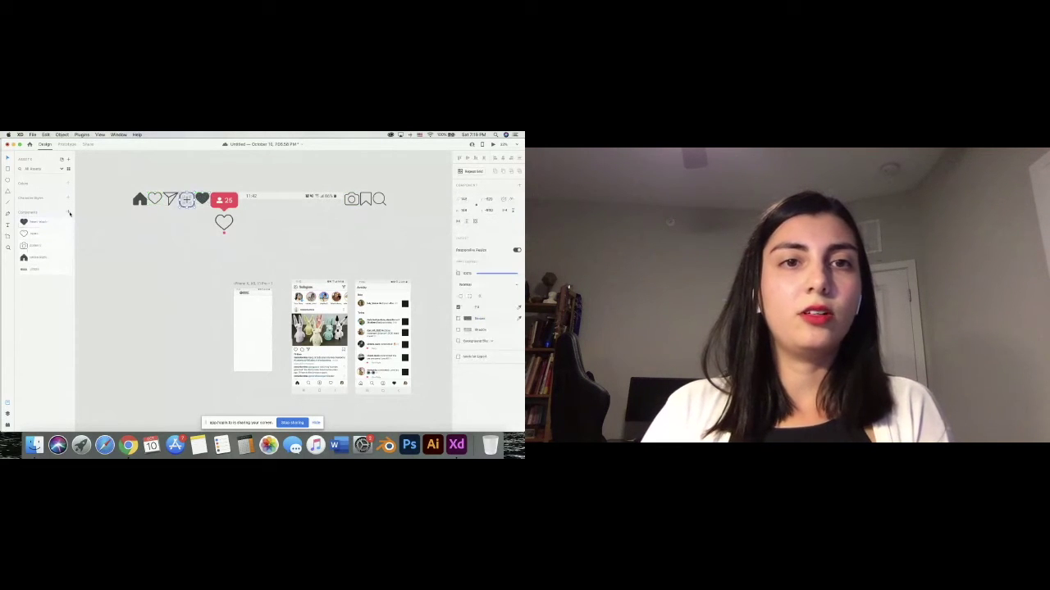
left_click(69, 214)
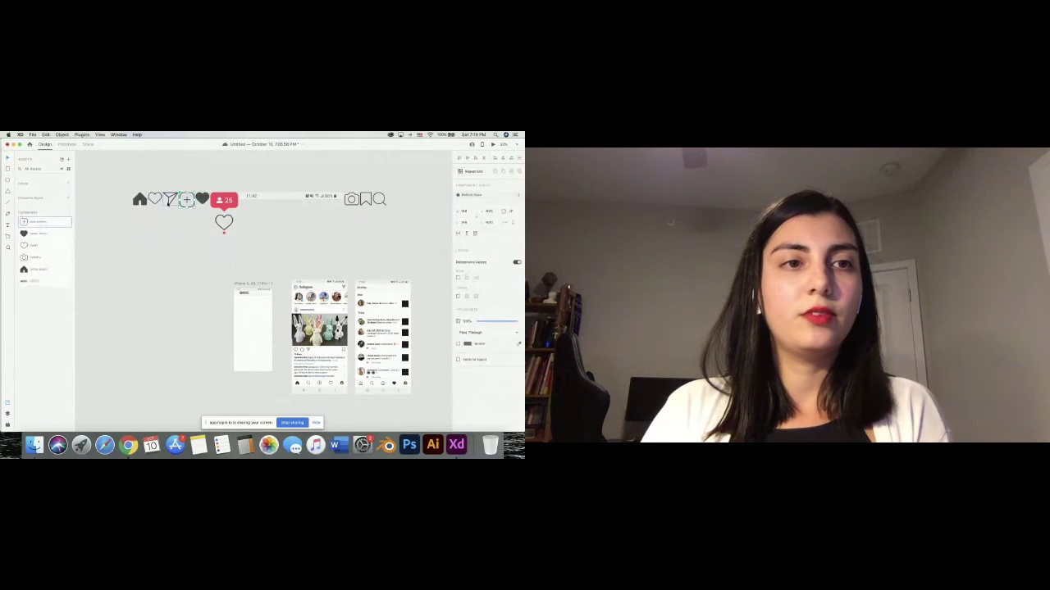
Turn the paper-plane icon into a component named "send message", and make the magnifying-glass icon a component as well.
left_click(170, 200)
left_click(69, 214)
right_click(56, 225)
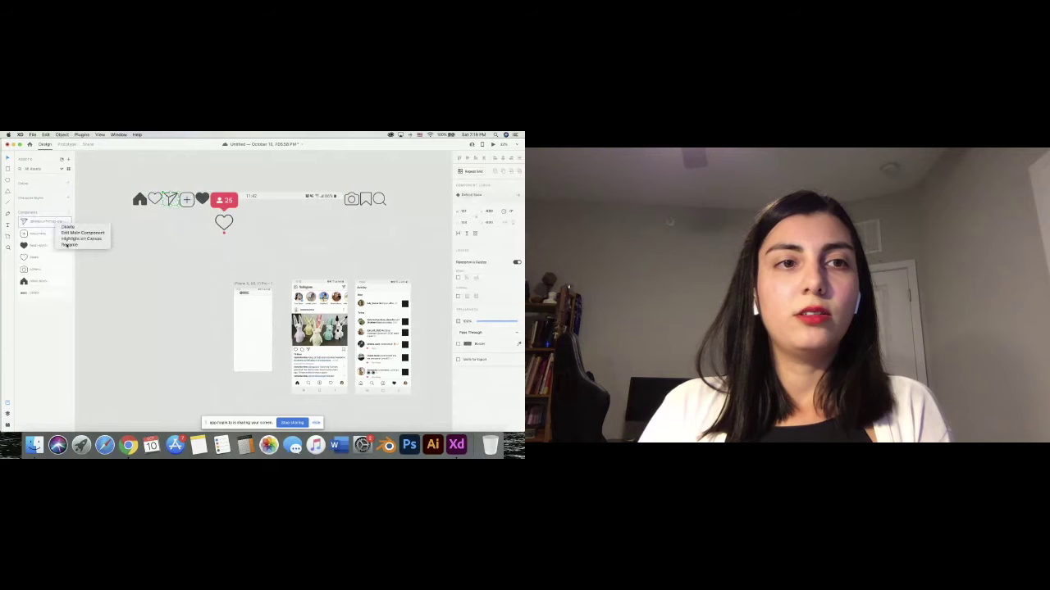
left_click(67, 244)
type("send message")
key("Return")
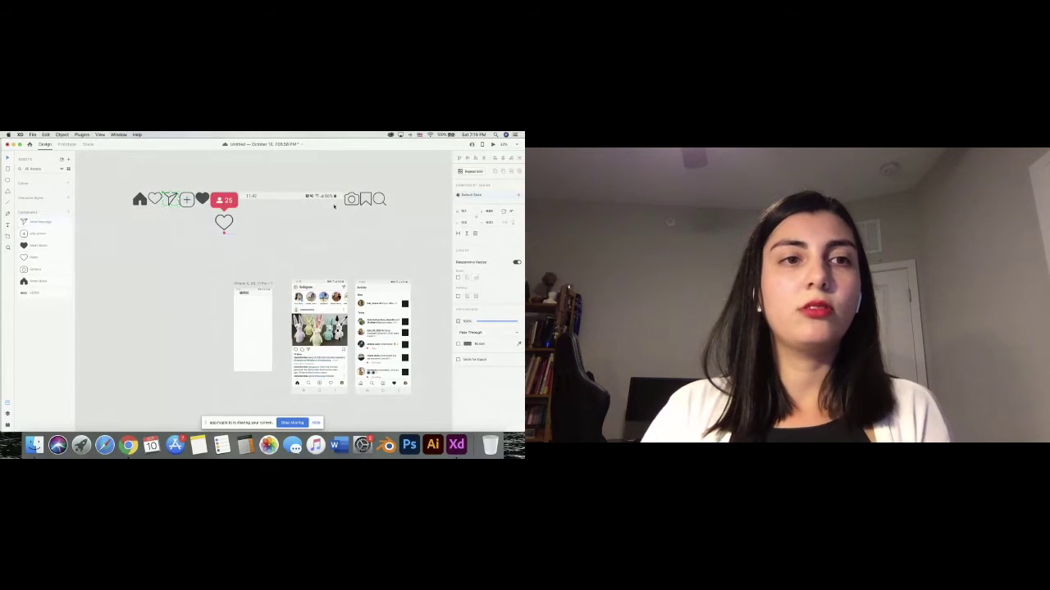
left_click(379, 199)
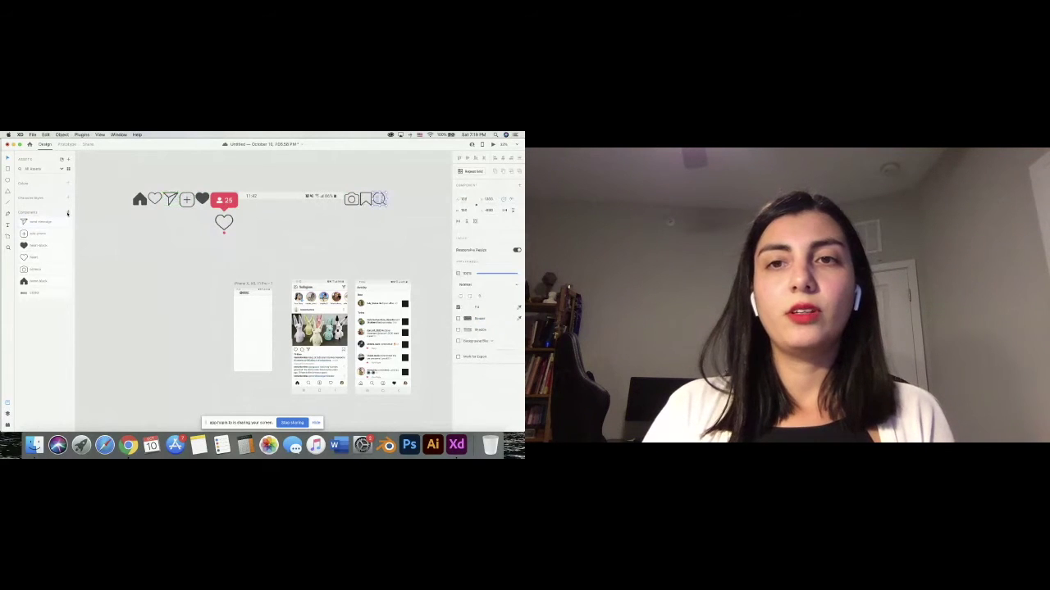
left_click(68, 213)
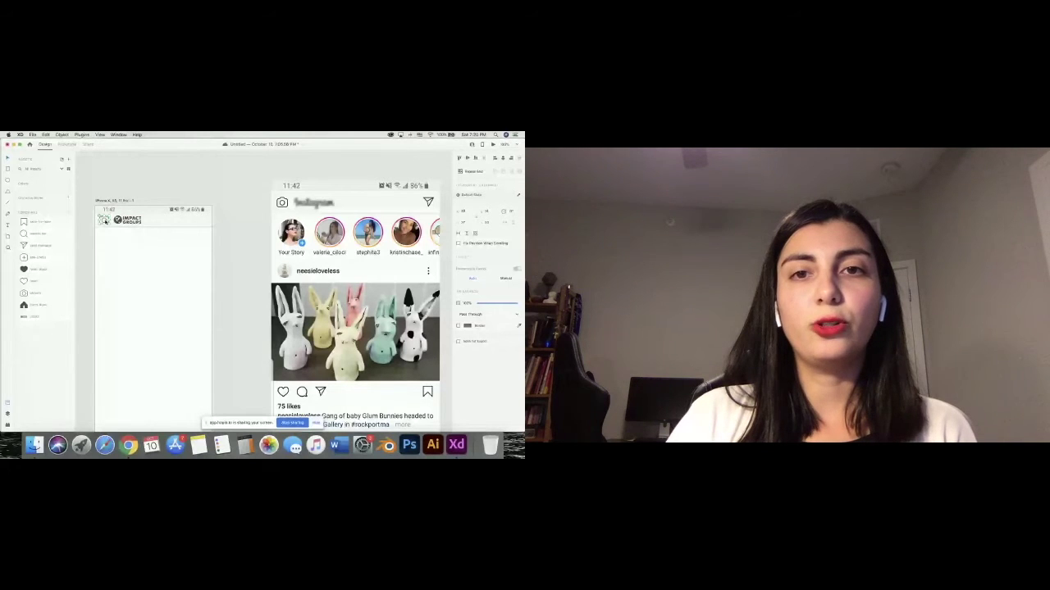
Place a send message component scaled to fit at the header's right end, opposite the camera icon, and fine-tune its position.
key("super+minus")
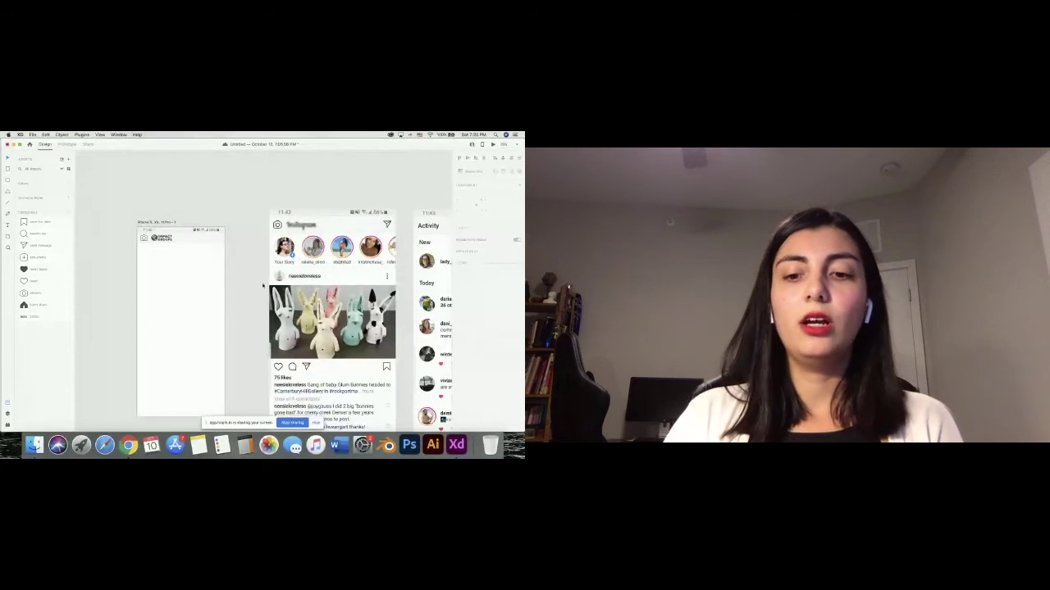
scroll(262, 285, "right", 2)
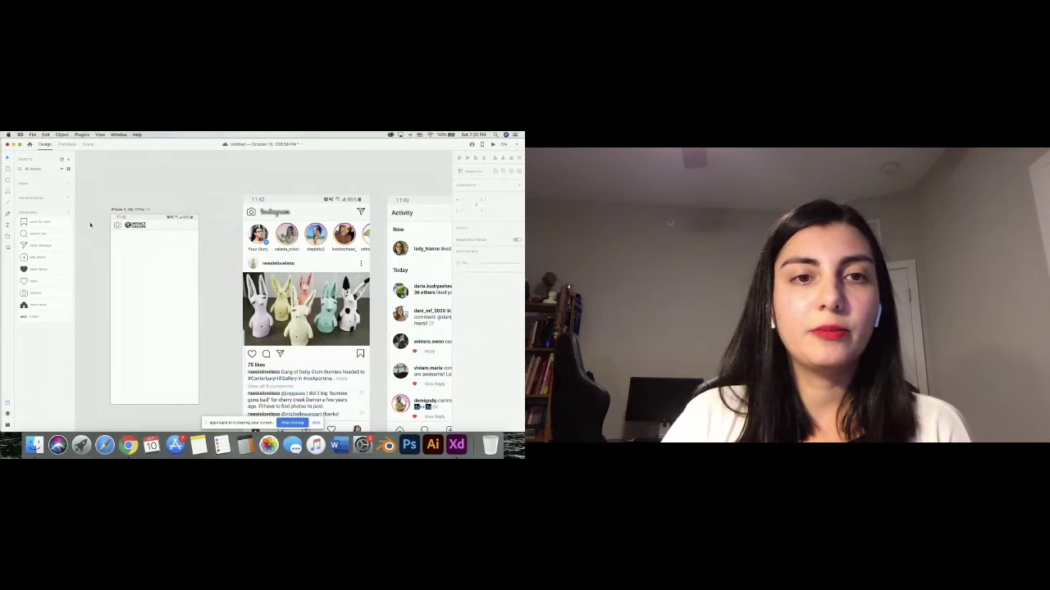
left_click_drag(91, 225, 191, 223)
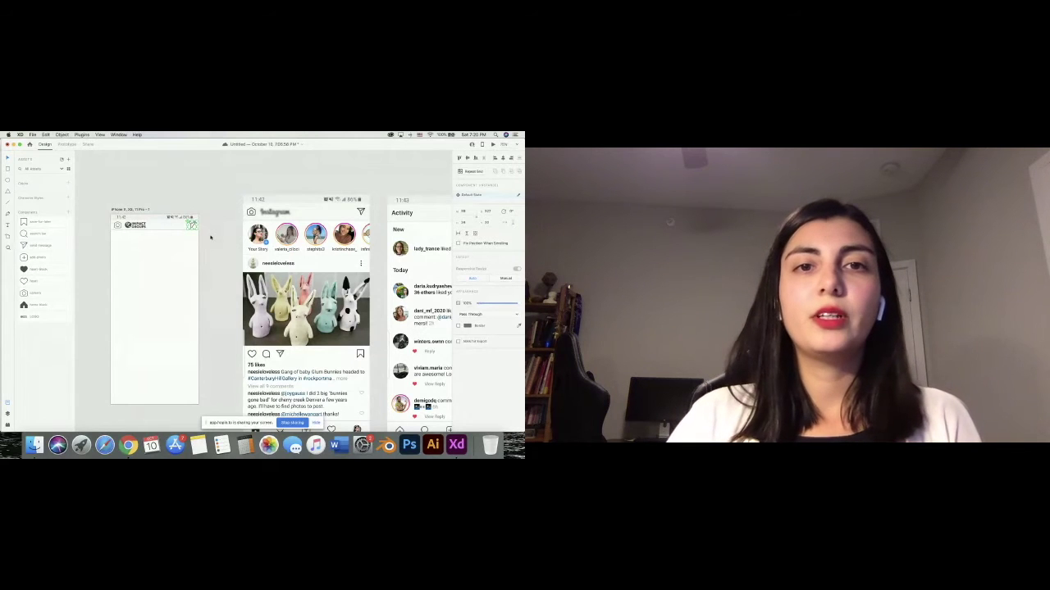
scroll(210, 238, "up", 3)
left_click_drag(235, 219, 235, 220)
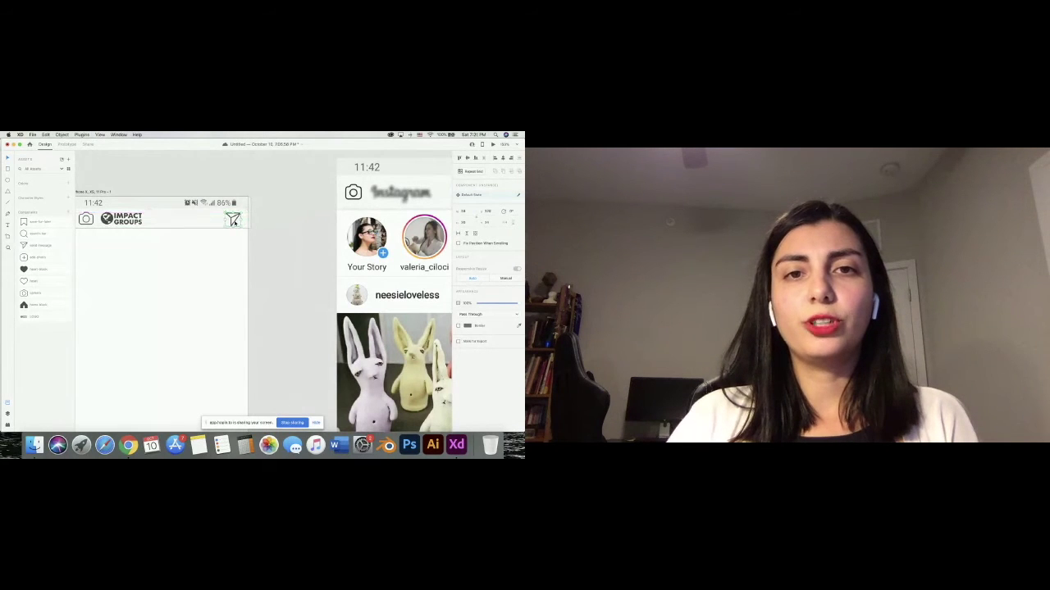
key("super+minus")
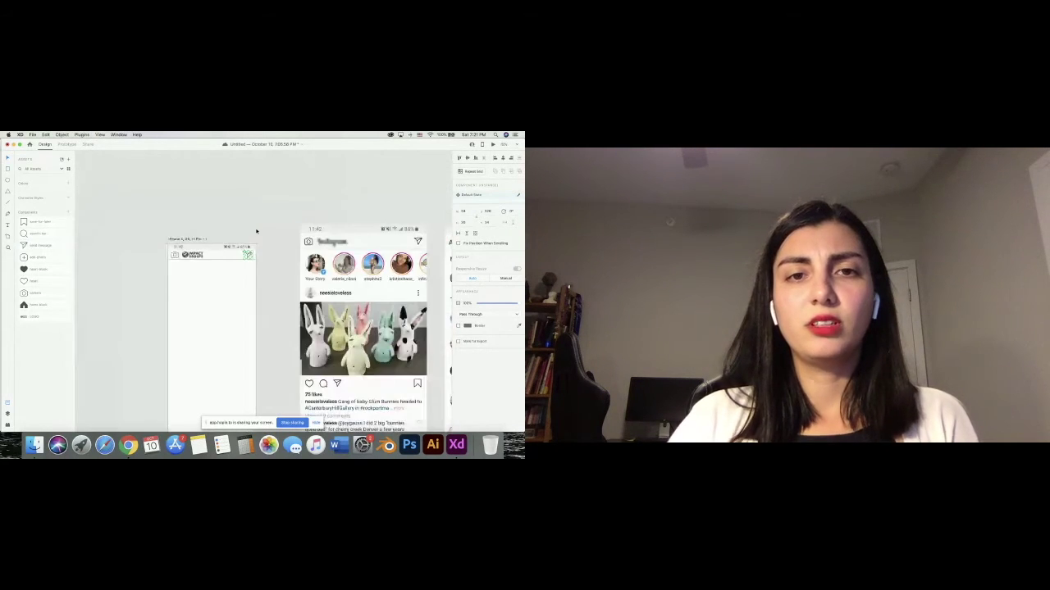
key("super+plus")
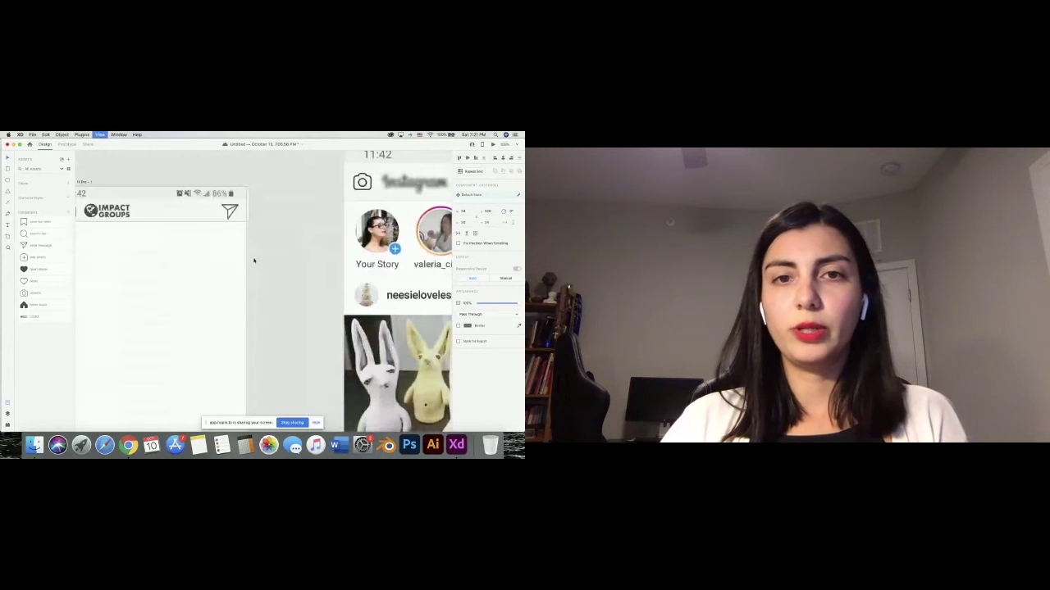
key("super+plus")
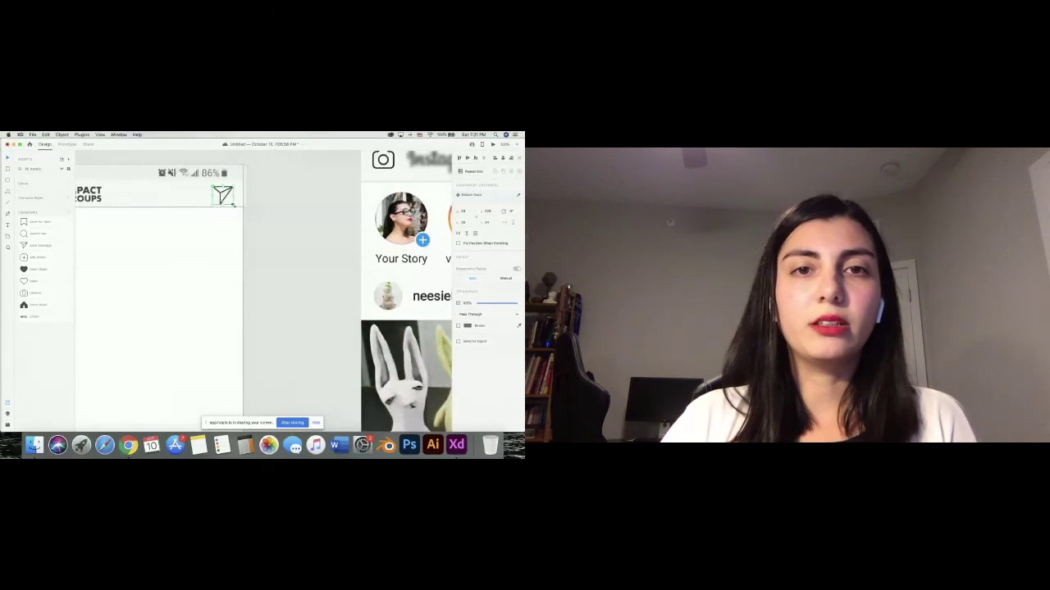
left_click(225, 196)
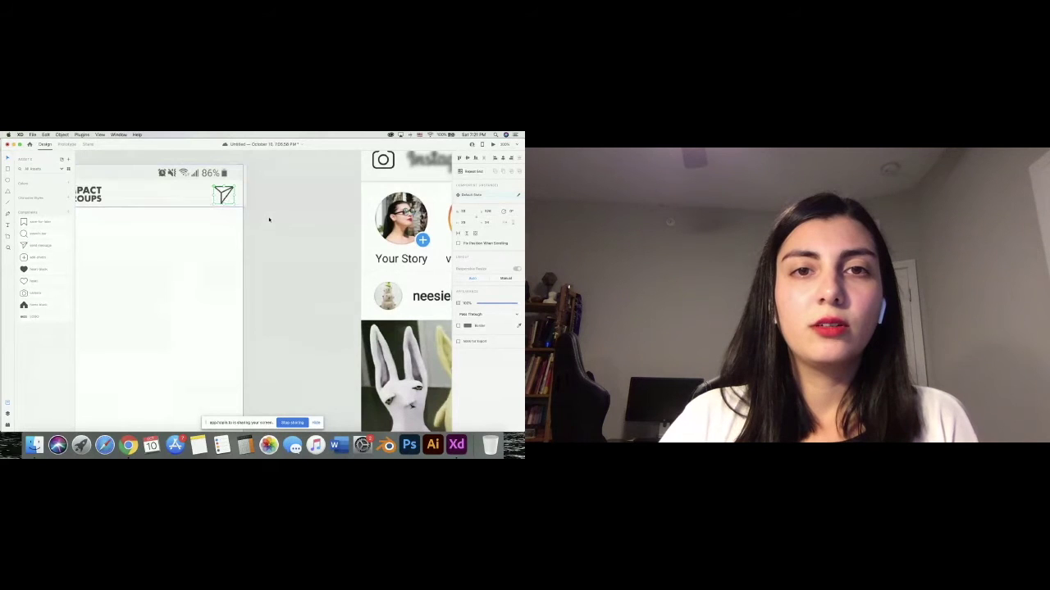
Draw a large circle over the woman's face in the portrait photo and mask the photo with it.
key("super+minus")
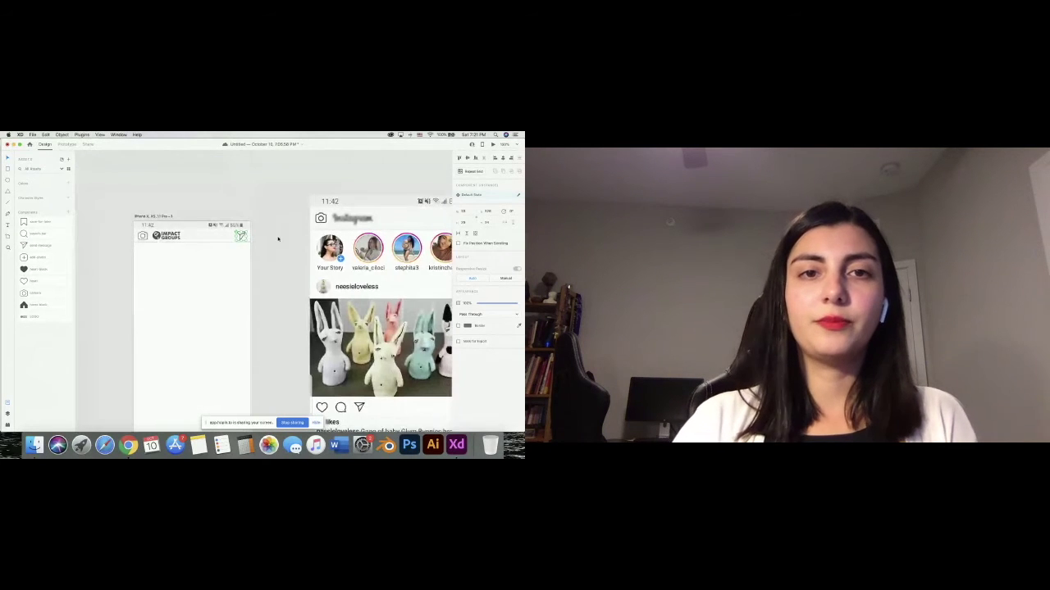
scroll(278, 239, "up", 2)
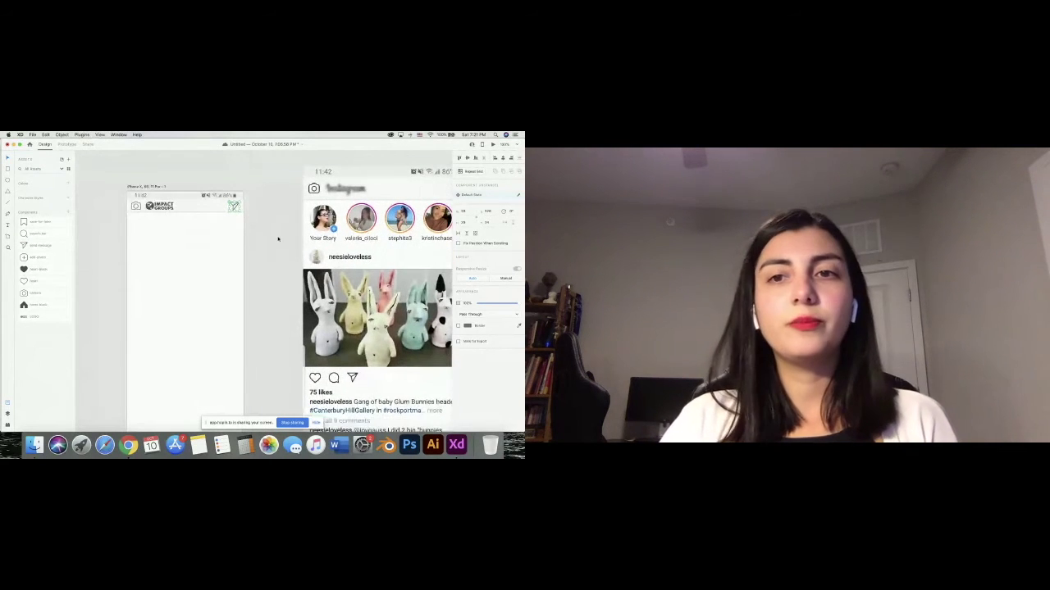
scroll(278, 239, "down", 2)
scroll(270, 257, "down", 2)
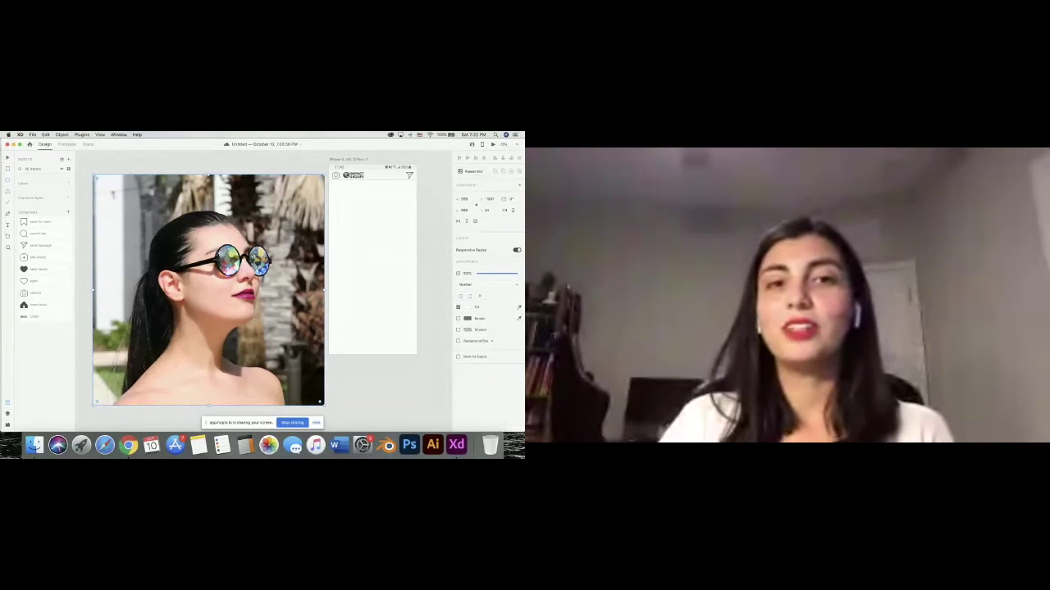
left_click(144, 208)
left_click_drag(142, 207, 358, 363)
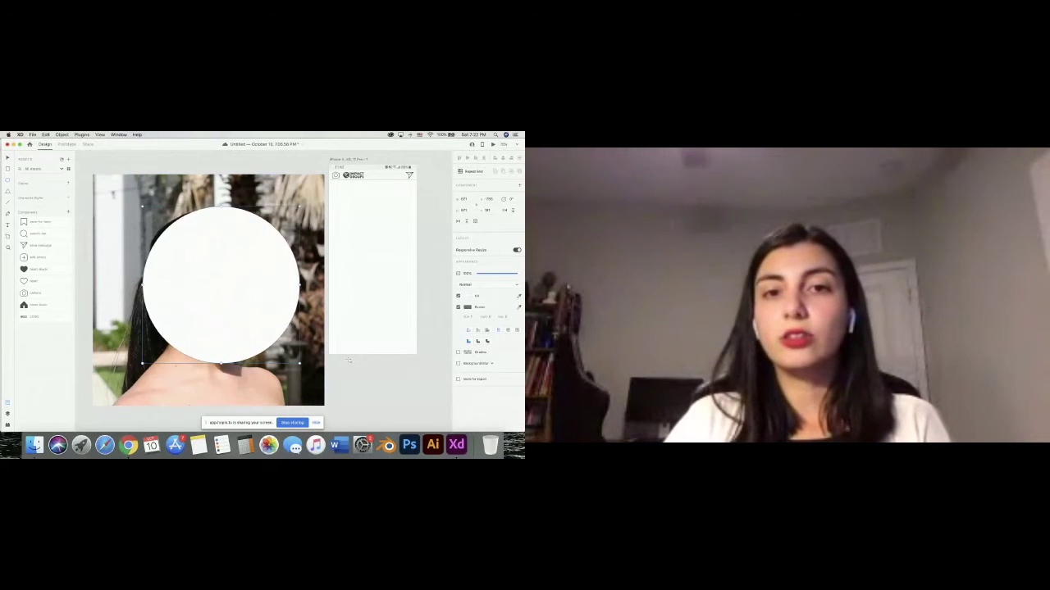
key("super+minus")
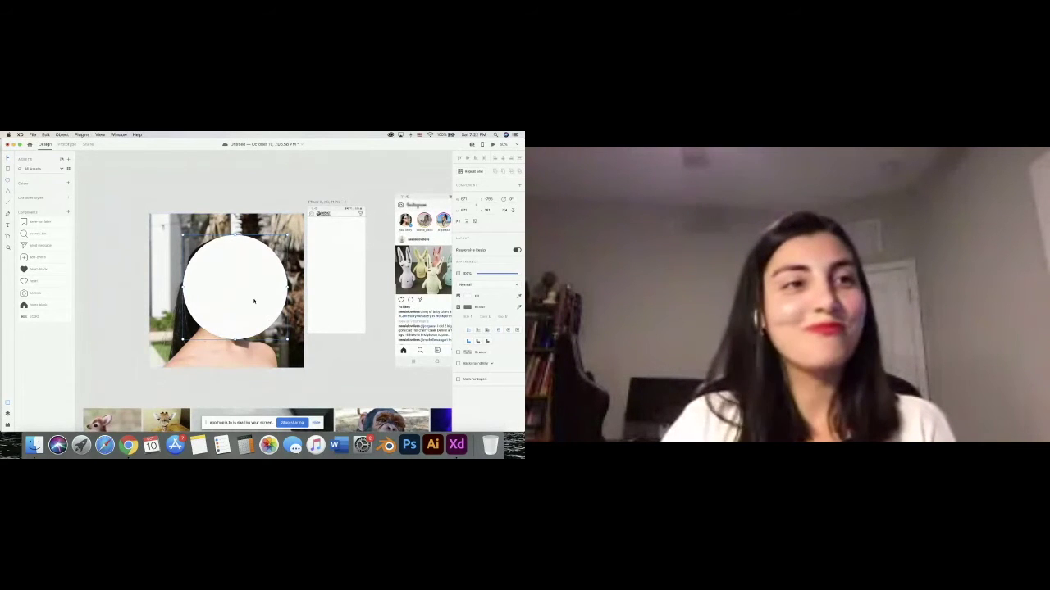
left_click_drag(254, 302, 242, 299)
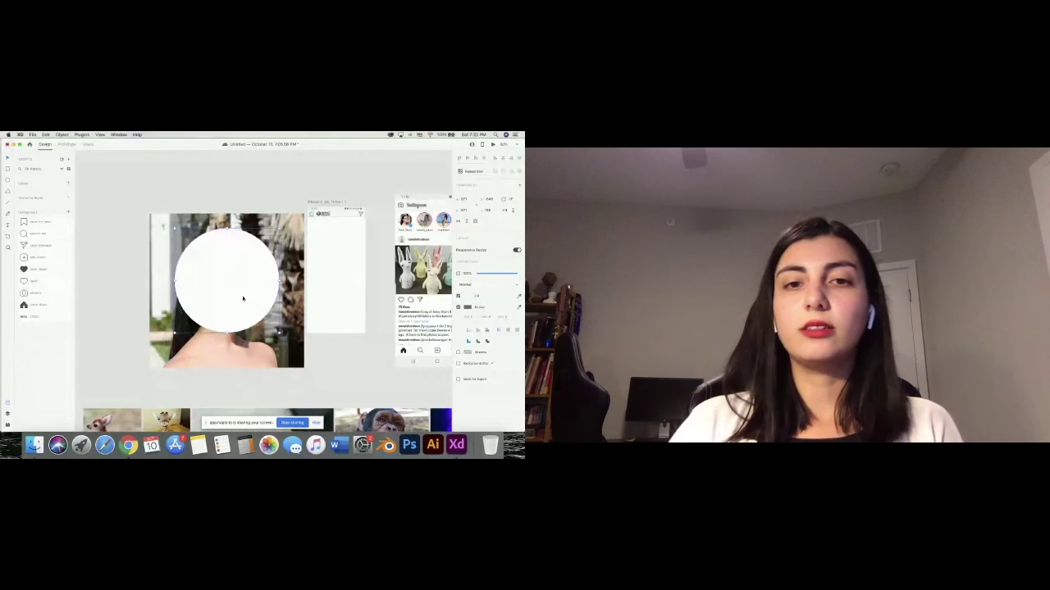
key("super+shift+m")
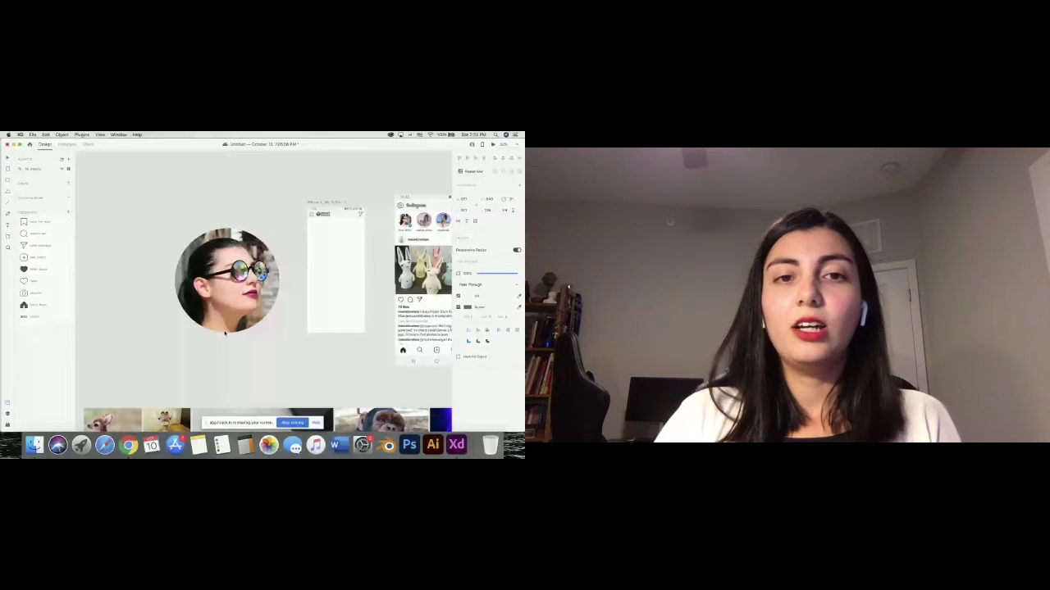
Scale the circular portrait down to story-avatar size and place it just outside the artboard's left edge, near the header.
scroll(253, 309, "up", 3)
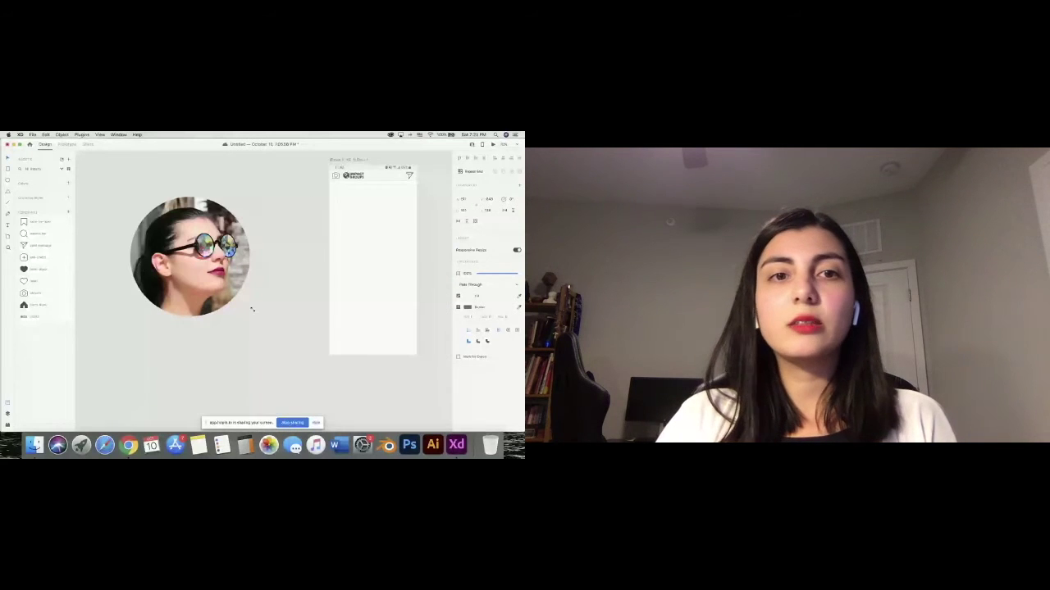
left_click_drag(252, 309, 170, 230)
scroll(354, 237, "right", 4)
scroll(218, 242, "left", 1)
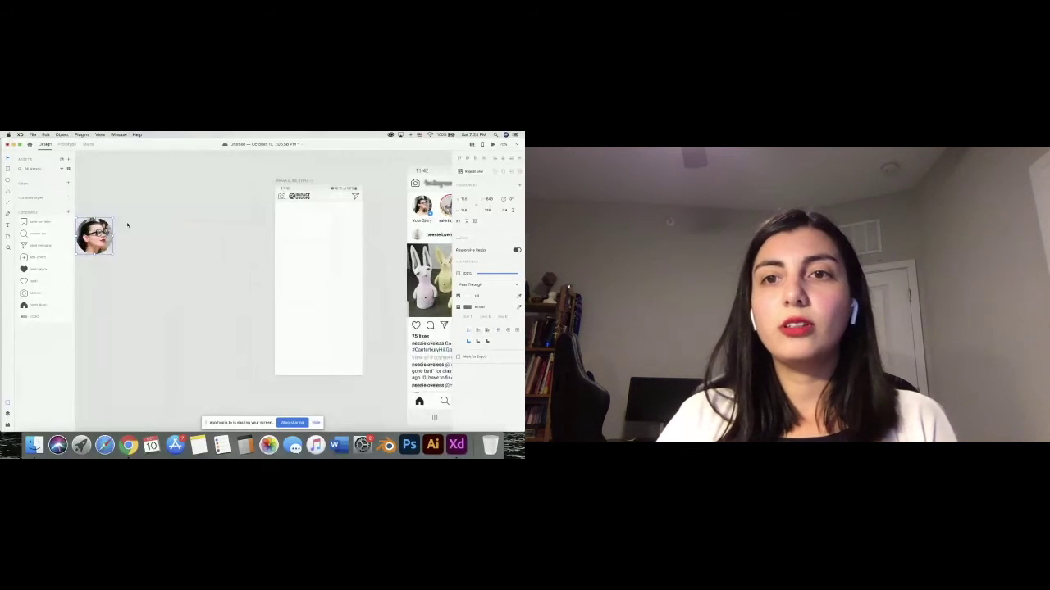
left_click_drag(113, 238, 287, 239)
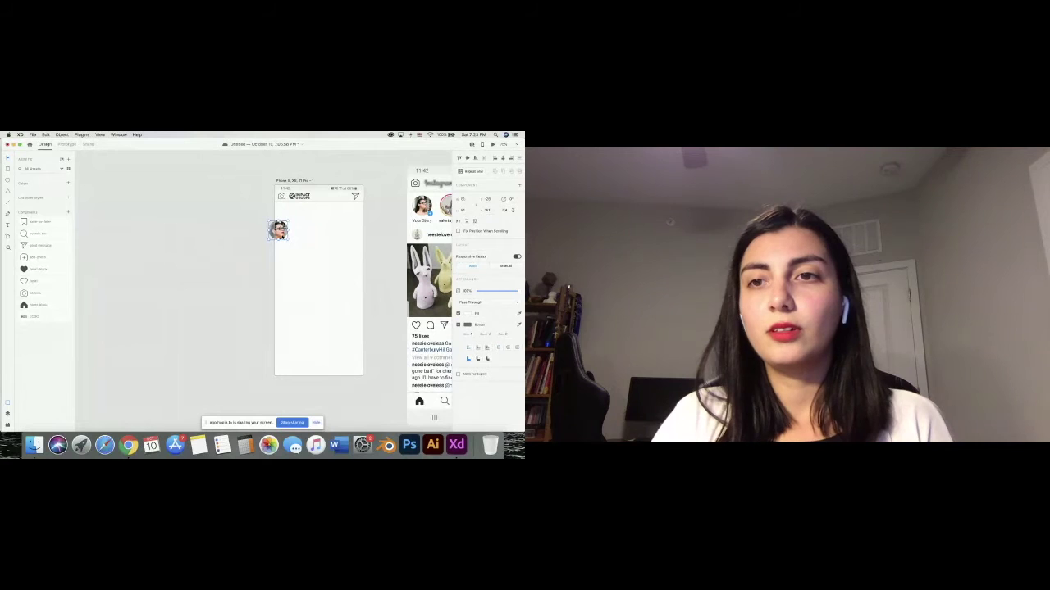
mouse_move(284, 238)
left_mouse_down()
mouse_move(316, 238)
mouse_move(270, 222)
left_mouse_up()
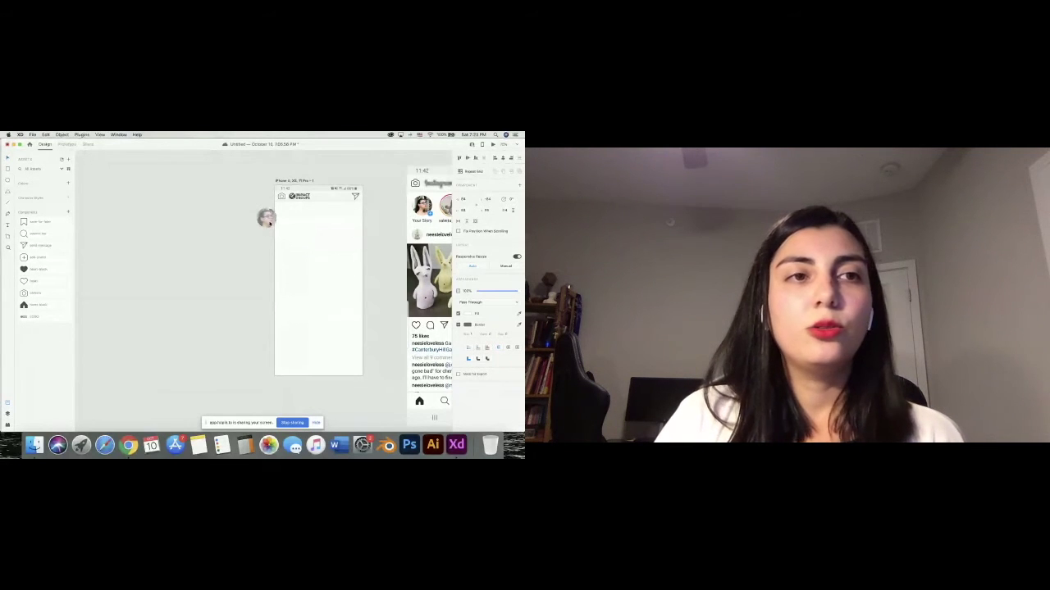
Draw a full-width rectangle for the stories strip under the header, shift it up slightly and send it behind the header elements.
scroll(312, 193, "right", 5)
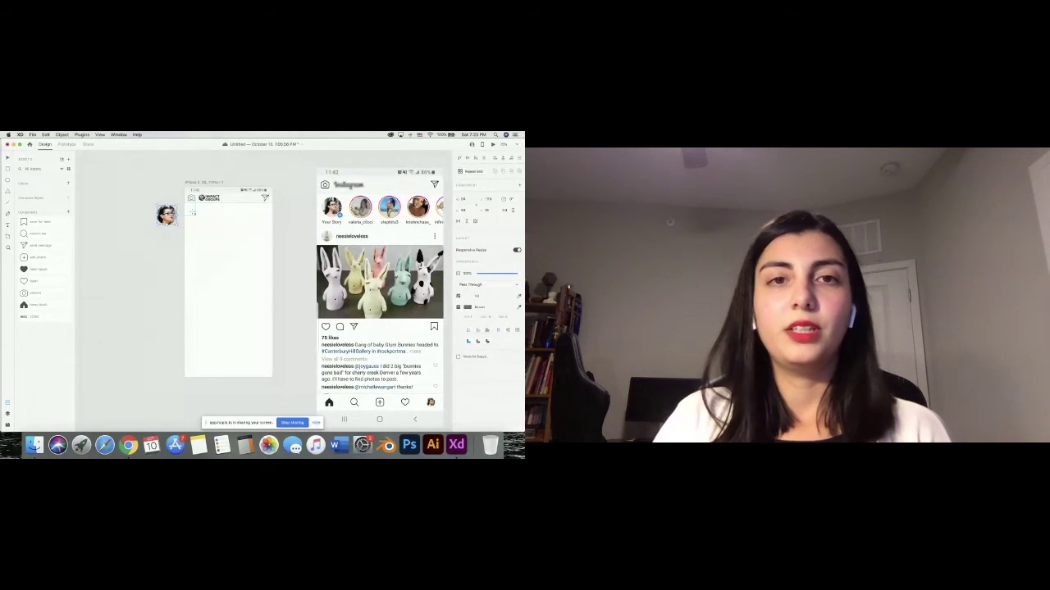
left_click_drag(183, 204, 278, 229)
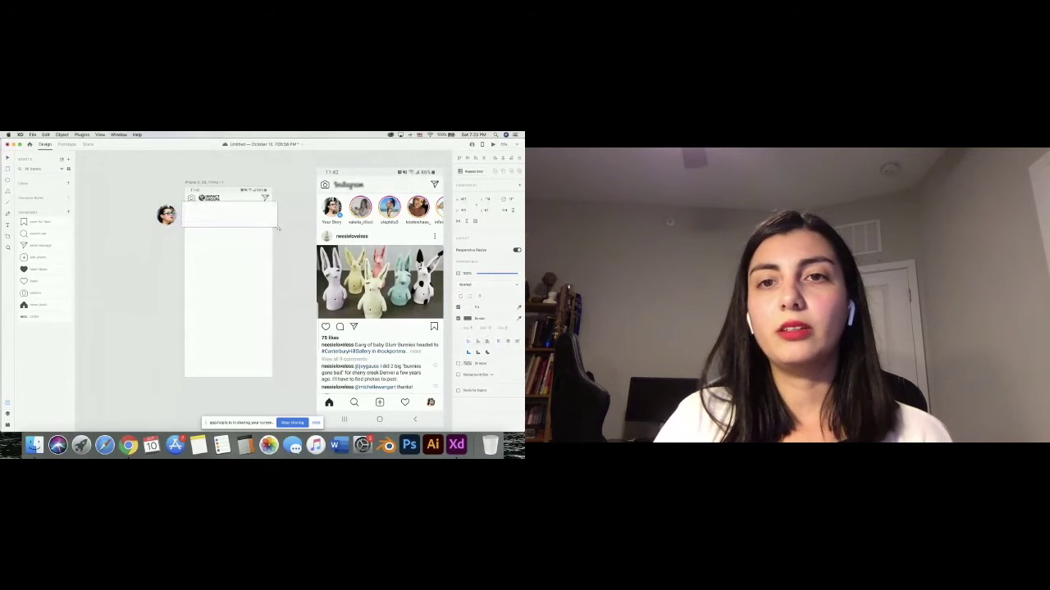
left_click_drag(278, 229, 278, 227)
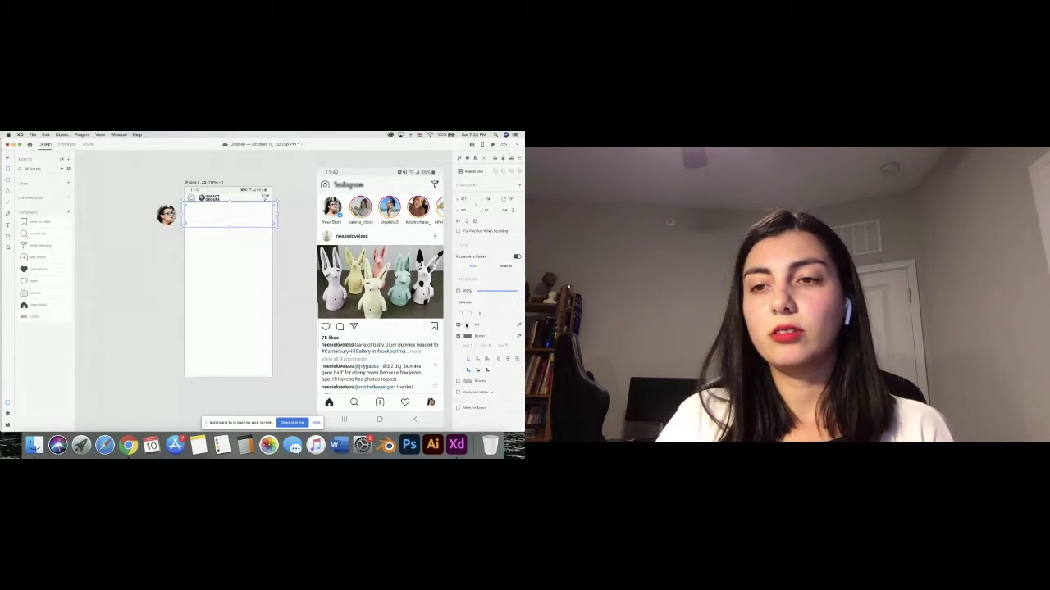
left_click(142, 274)
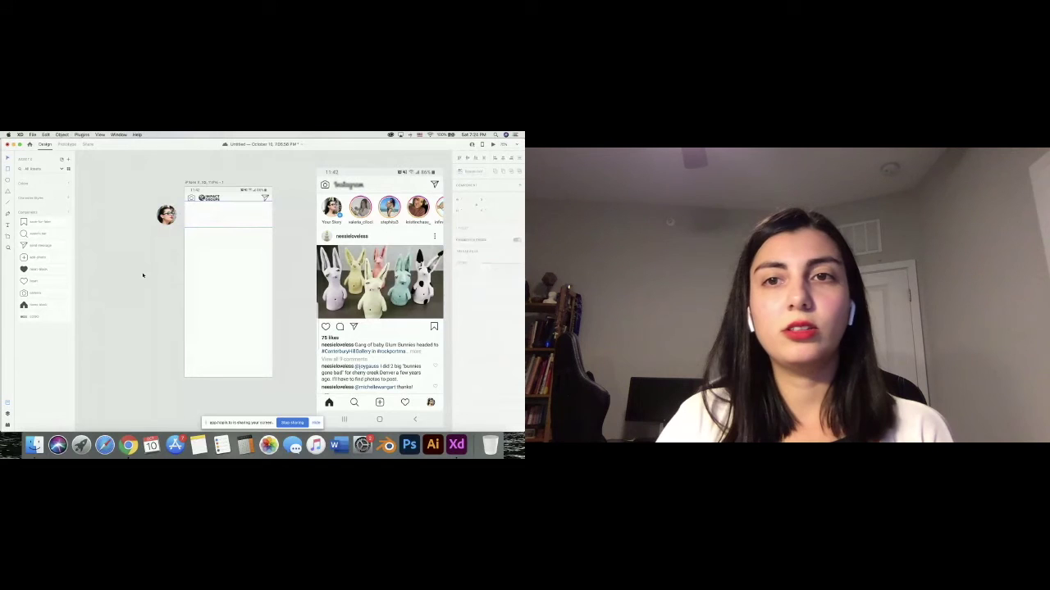
left_click(240, 223)
left_click_drag(241, 222, 235, 213)
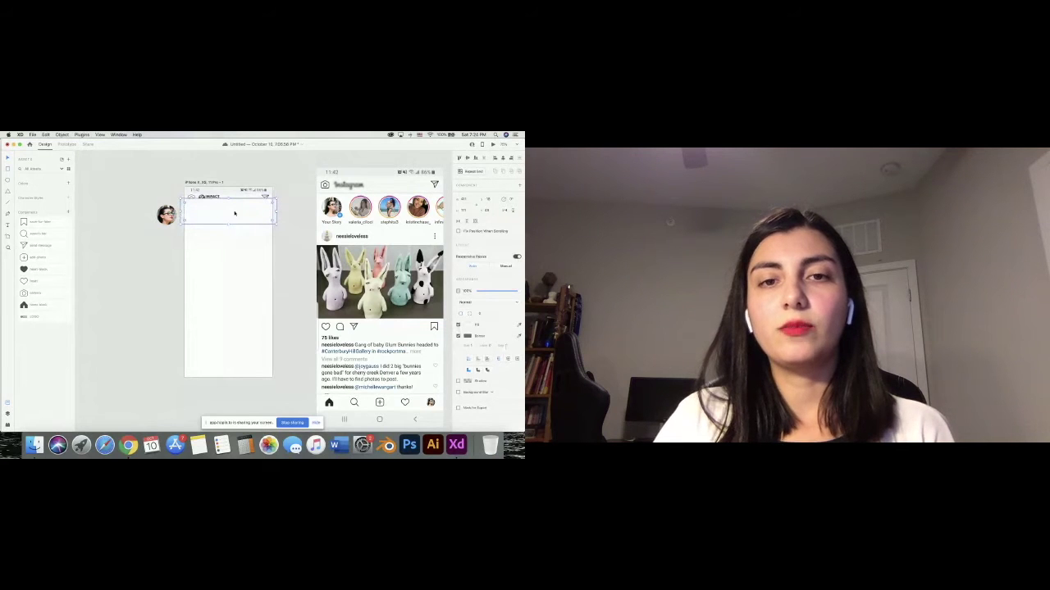
key("shift+super+[")
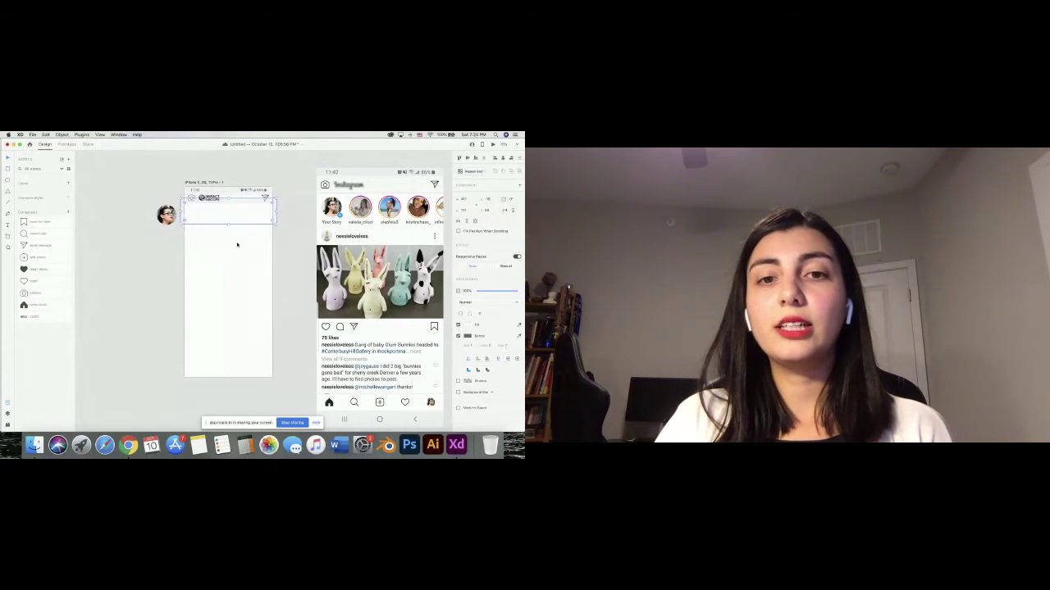
left_click(246, 228)
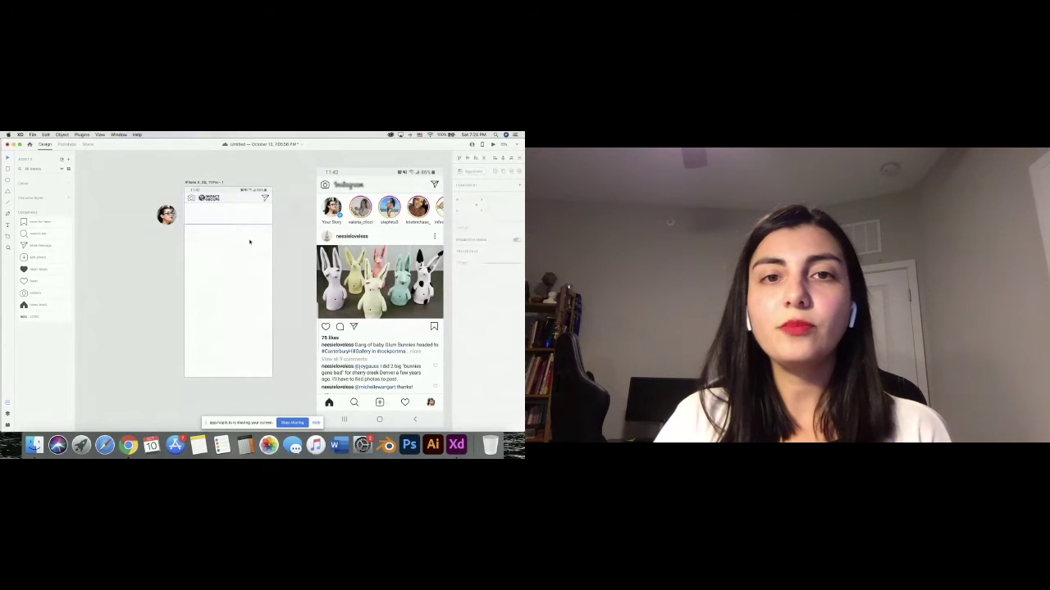
Change the stories strip rectangle's border to a light grey.
left_click(237, 202)
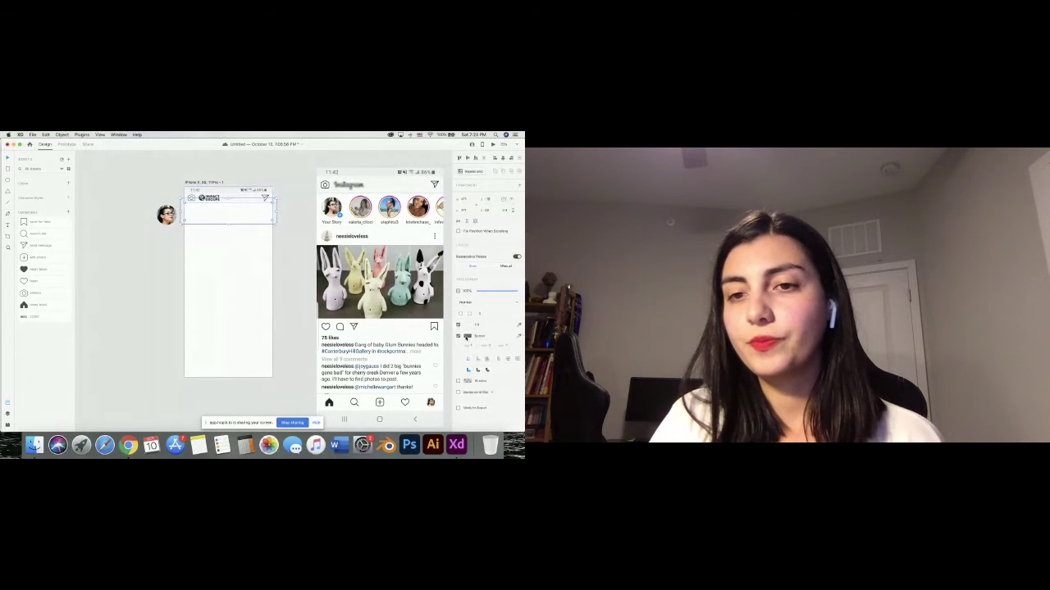
left_click(466, 337)
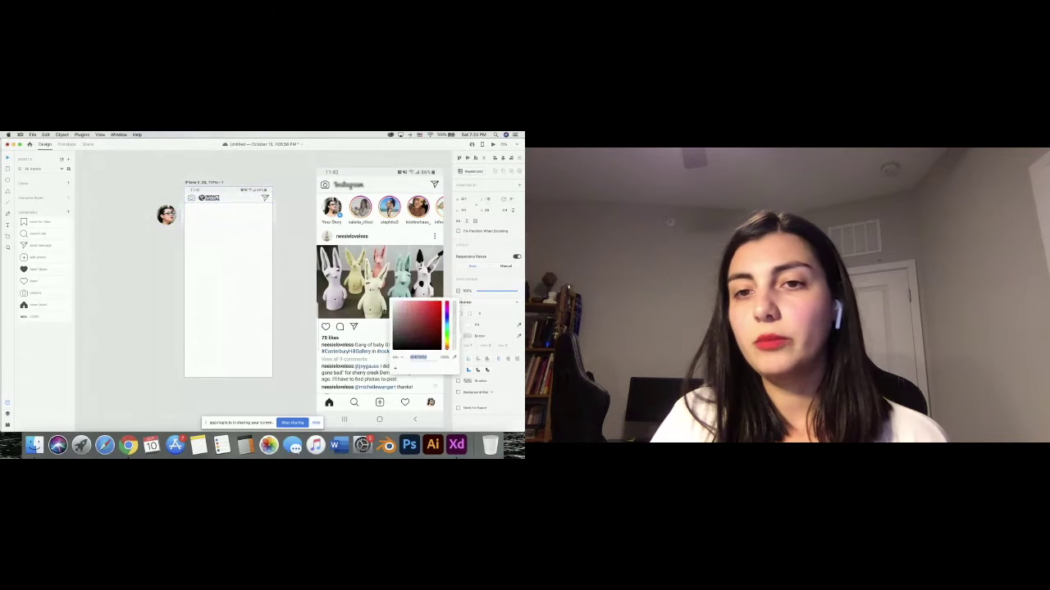
left_click(277, 253)
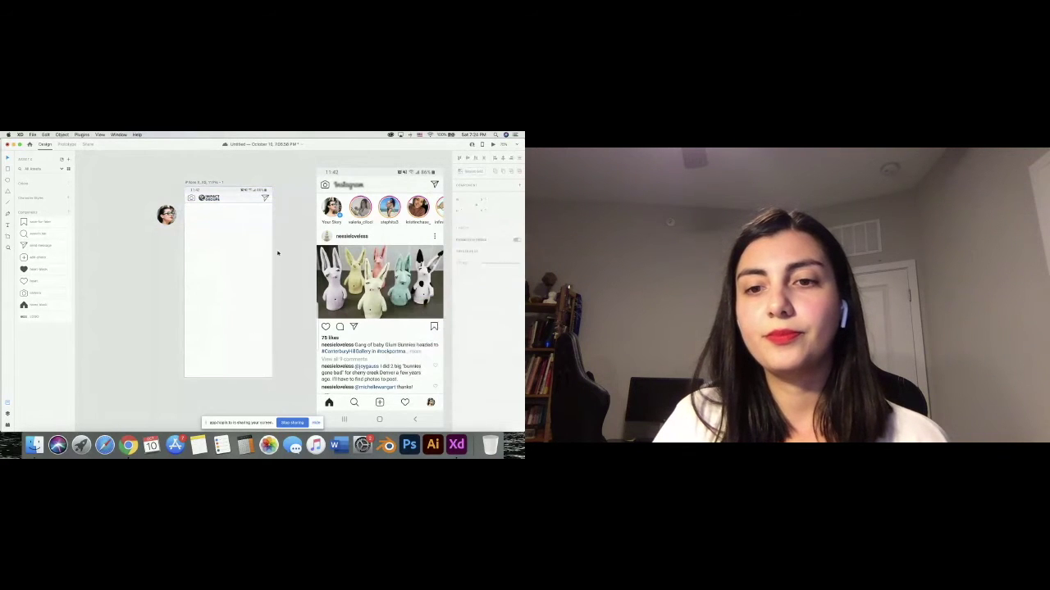
Turn on a drop shadow for the header's background rectangle.
left_click(242, 200)
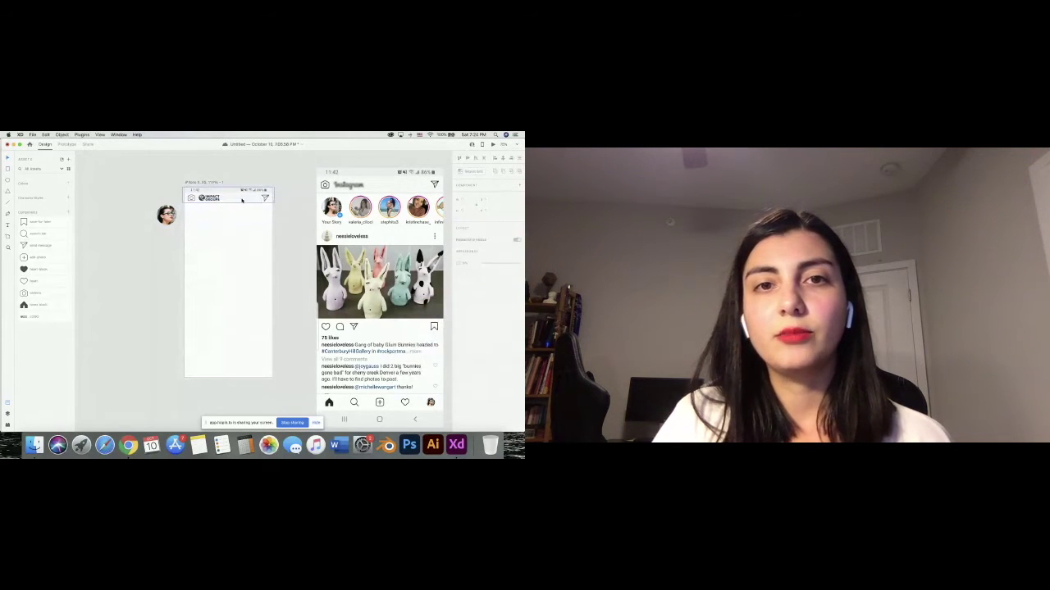
left_click(242, 200)
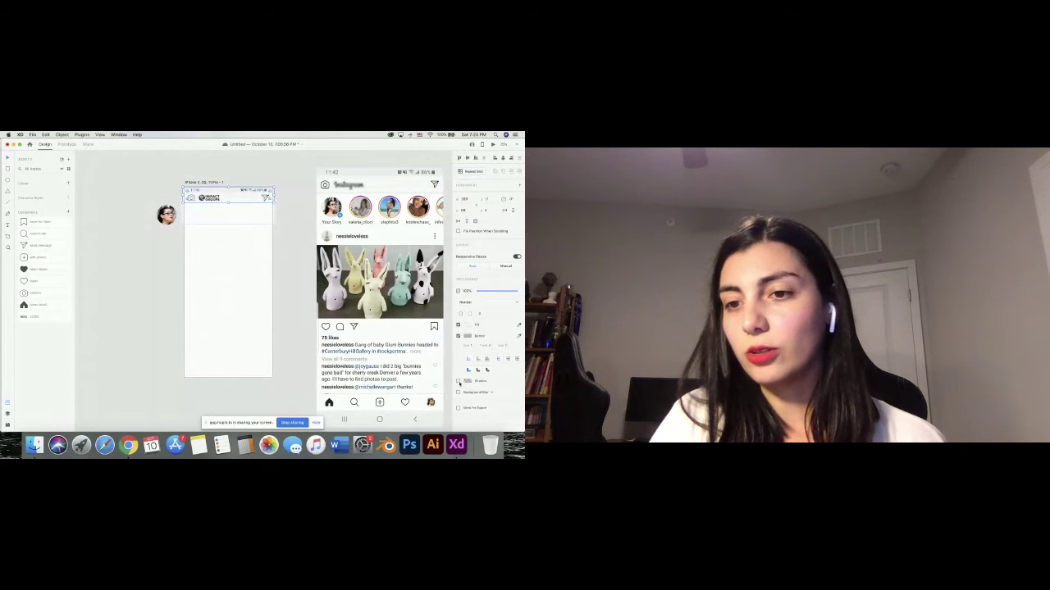
left_click(458, 382)
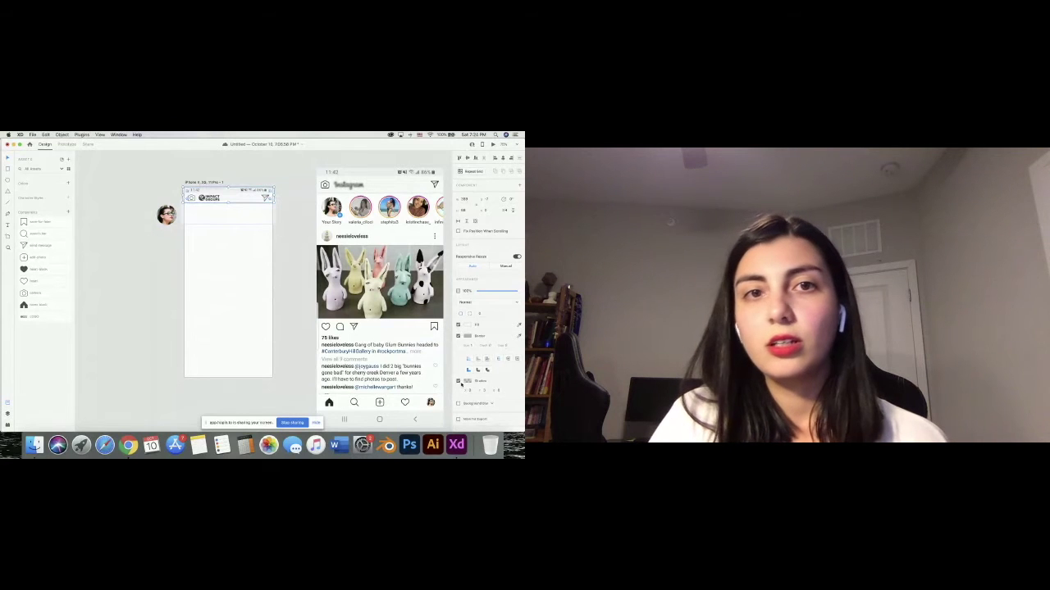
left_click(293, 246)
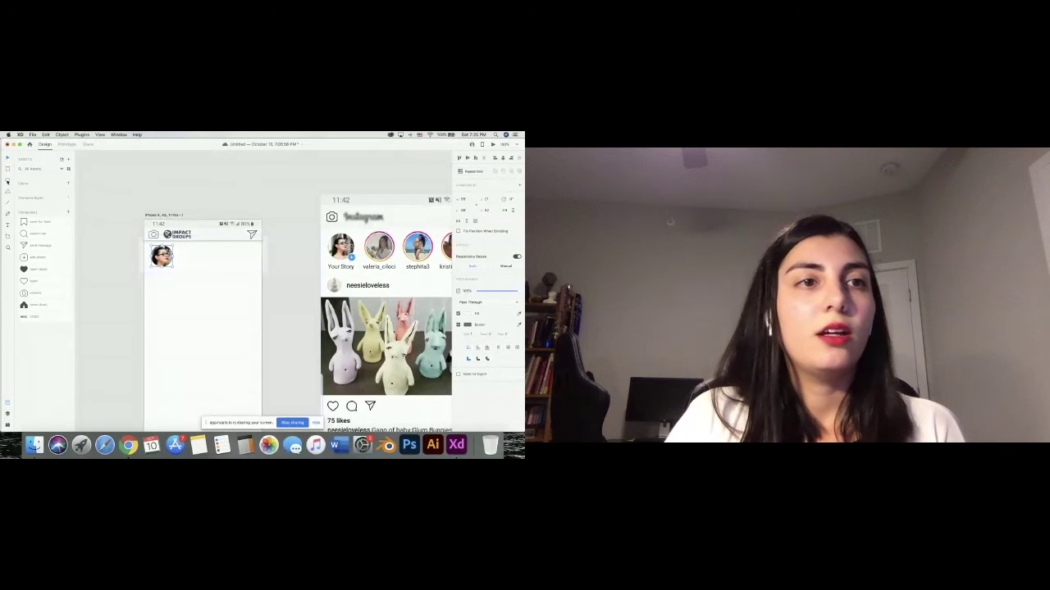
Draw a small borderless circle above the artboard, filled with the blue sampled from the reference's Your Story plus badge.
left_click_drag(139, 178, 142, 180)
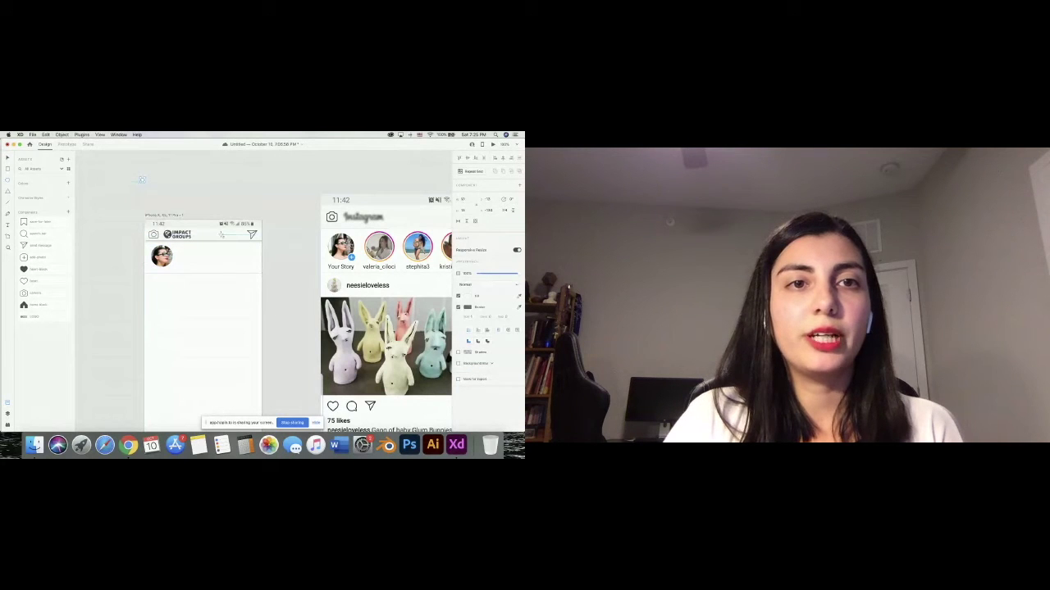
left_click(468, 296)
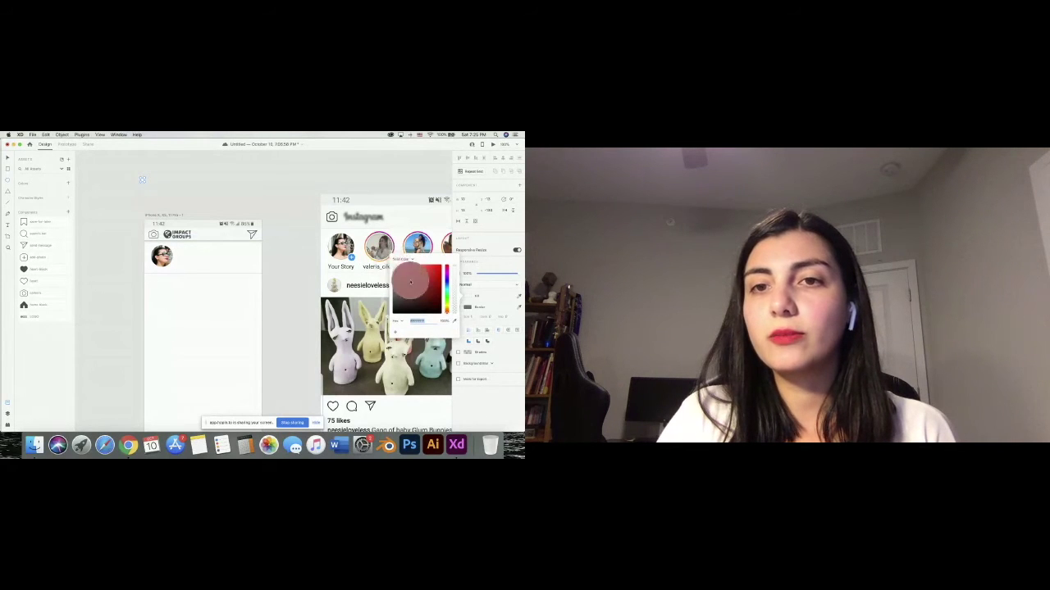
left_click(351, 255)
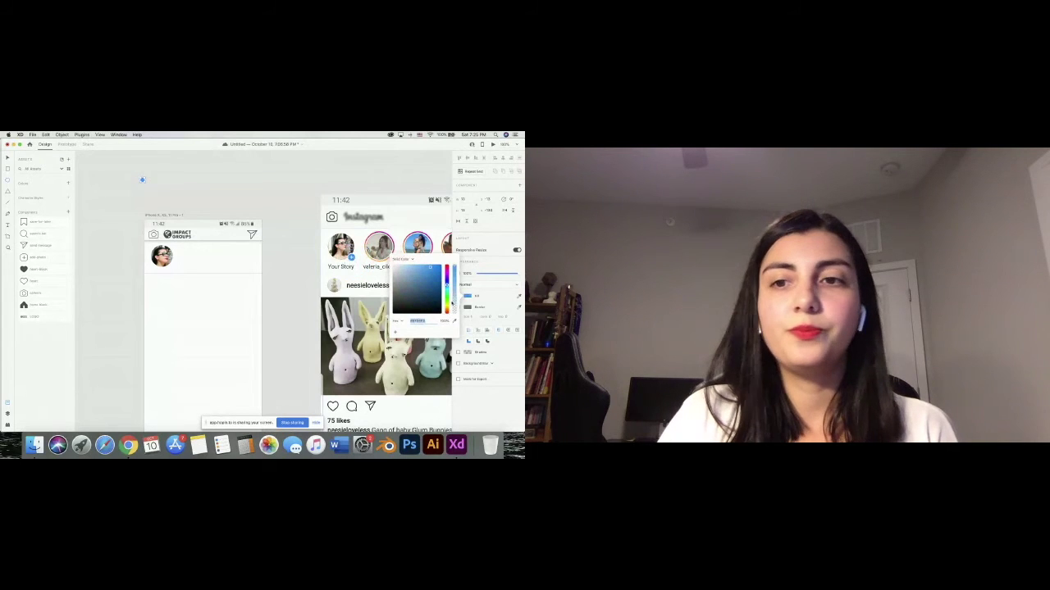
key("Escape")
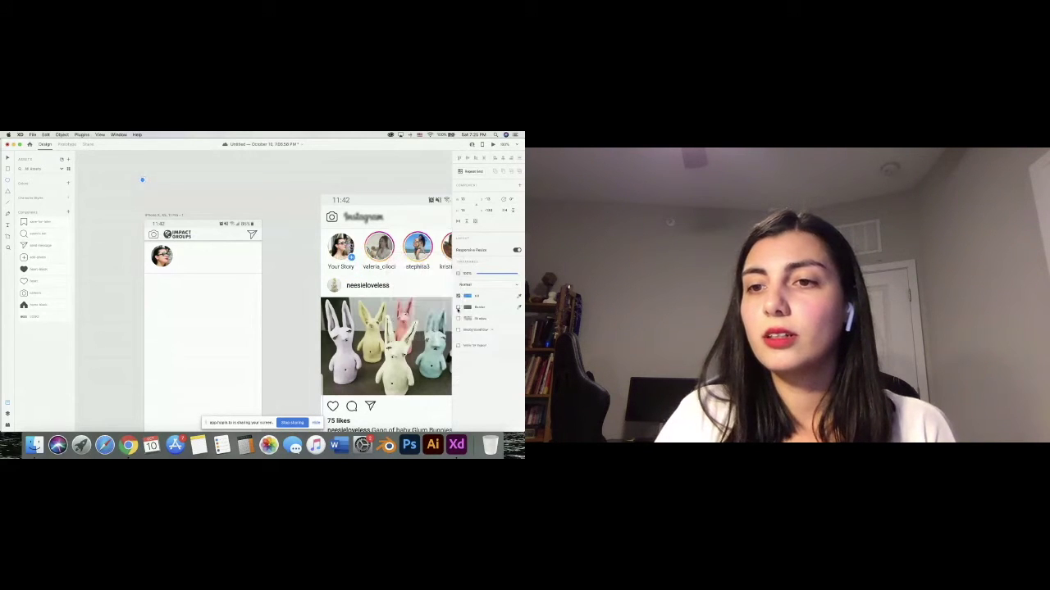
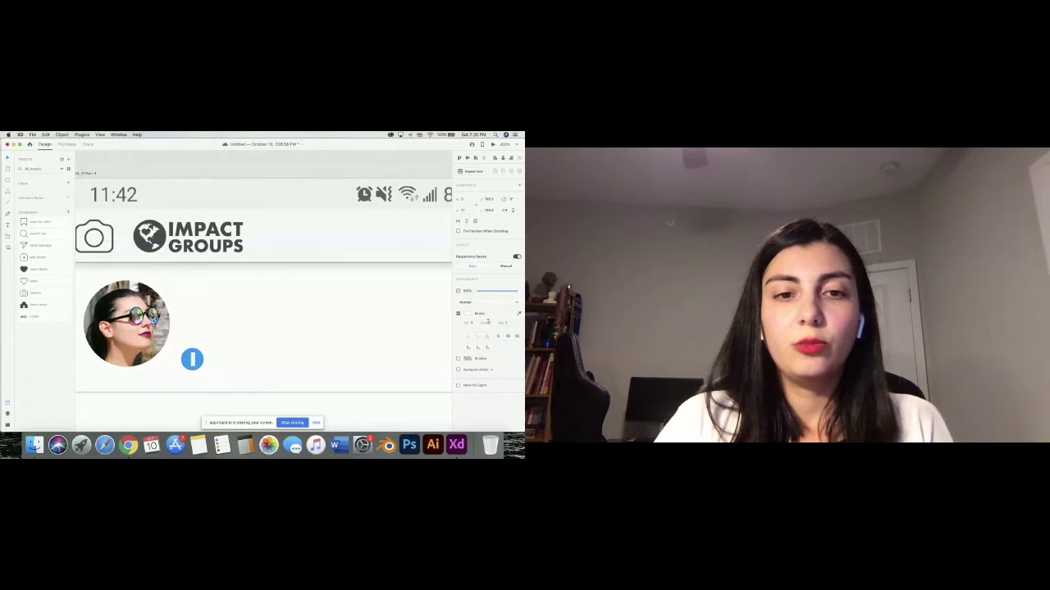
Complete the white plus sign on the blue circle with a crossing line, and show the layers list to select the badge's parts.
key("r")
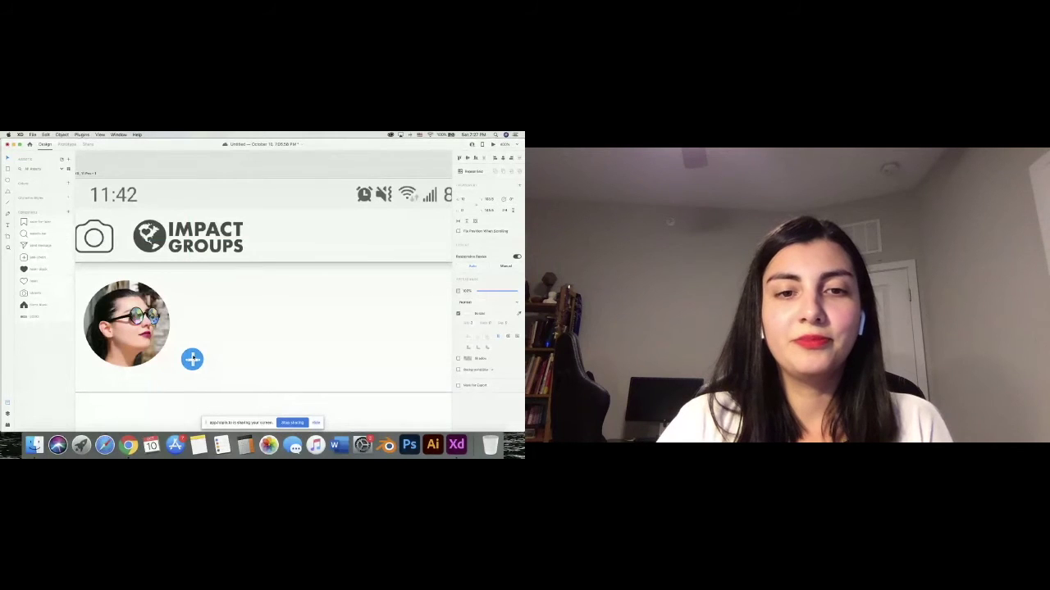
left_click(194, 359)
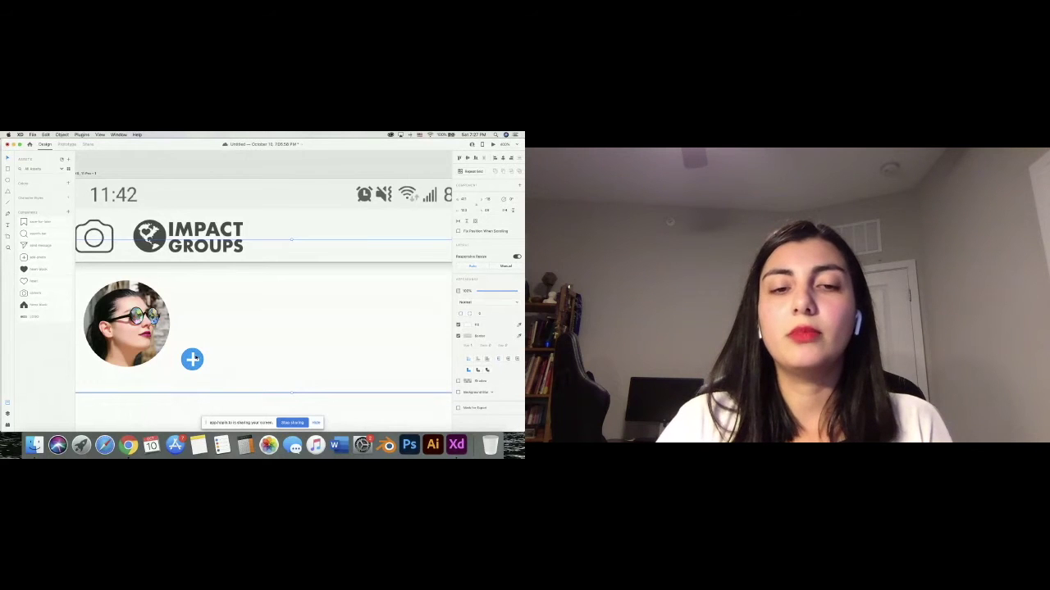
double_click(193, 359)
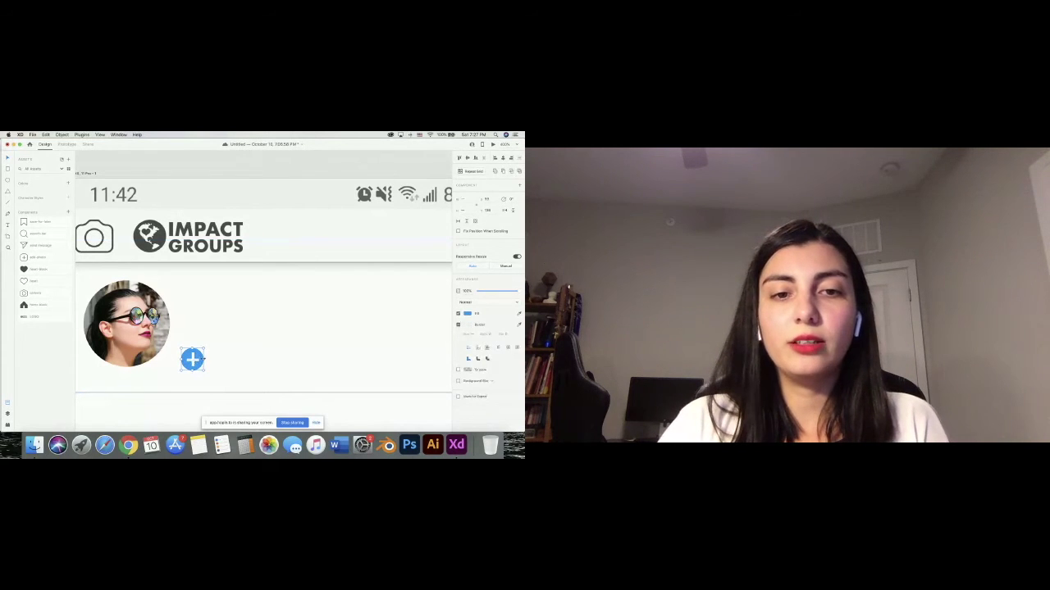
left_click(192, 361)
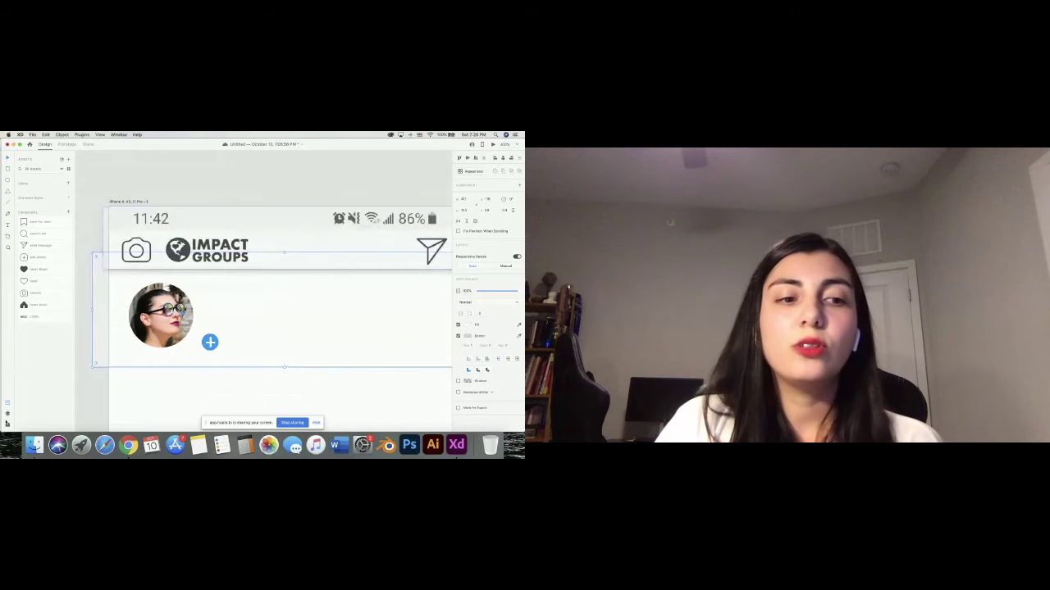
key("super+y")
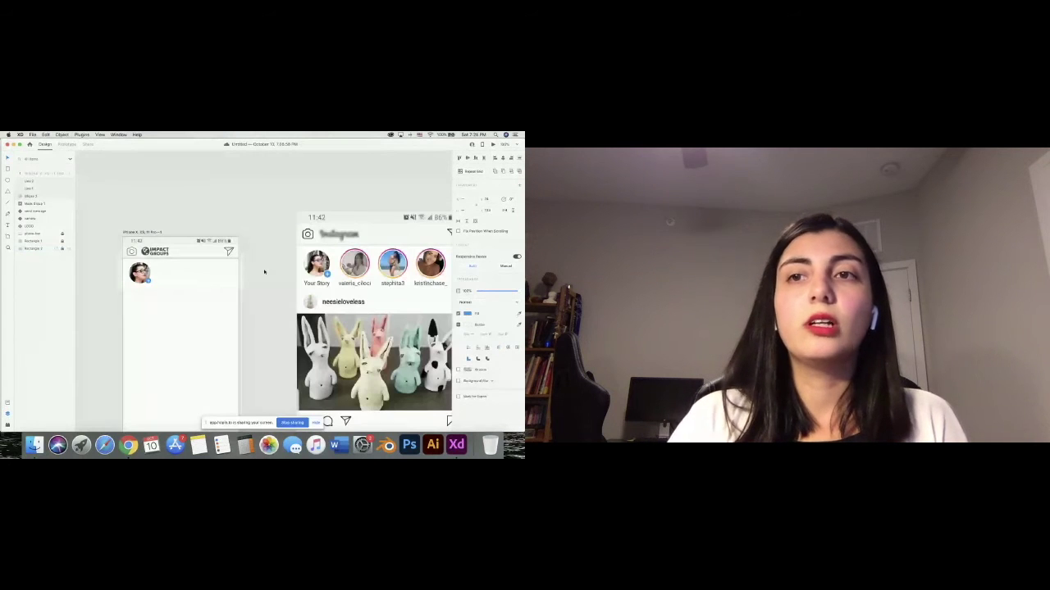
Build a repeat grid of four circular portraits across the stories strip, and move the two reference screenshots farther from the artboard.
scroll(264, 271, "up", 3)
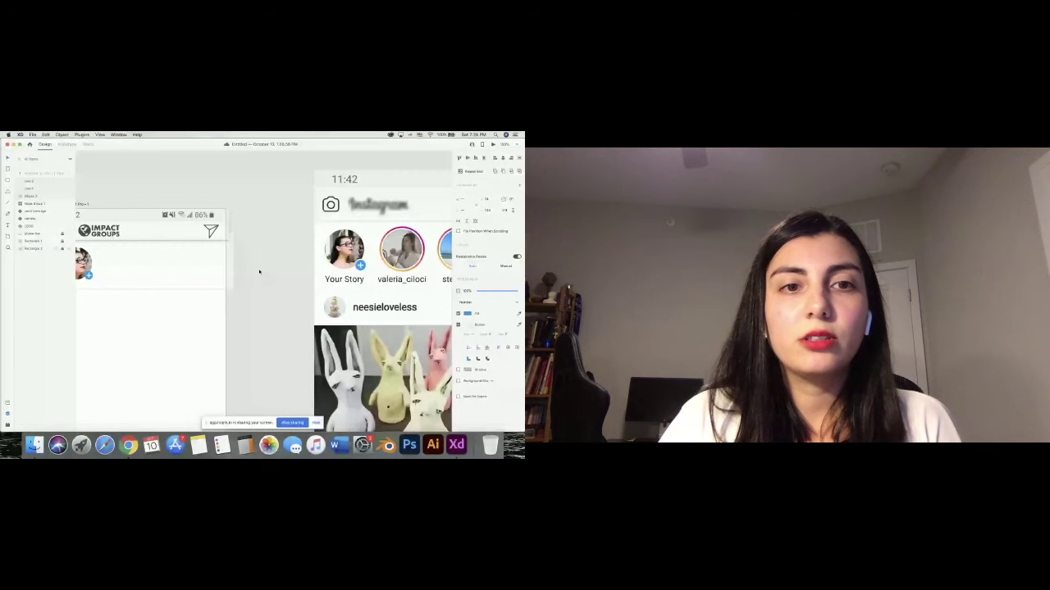
scroll(259, 272, "down", 2)
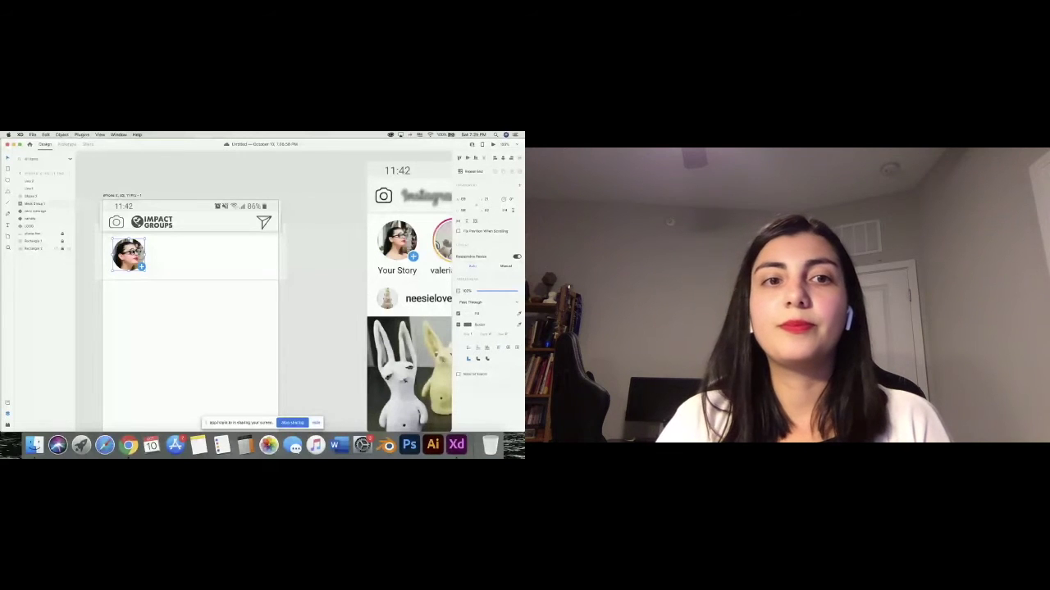
key("super+r")
key("super+plus")
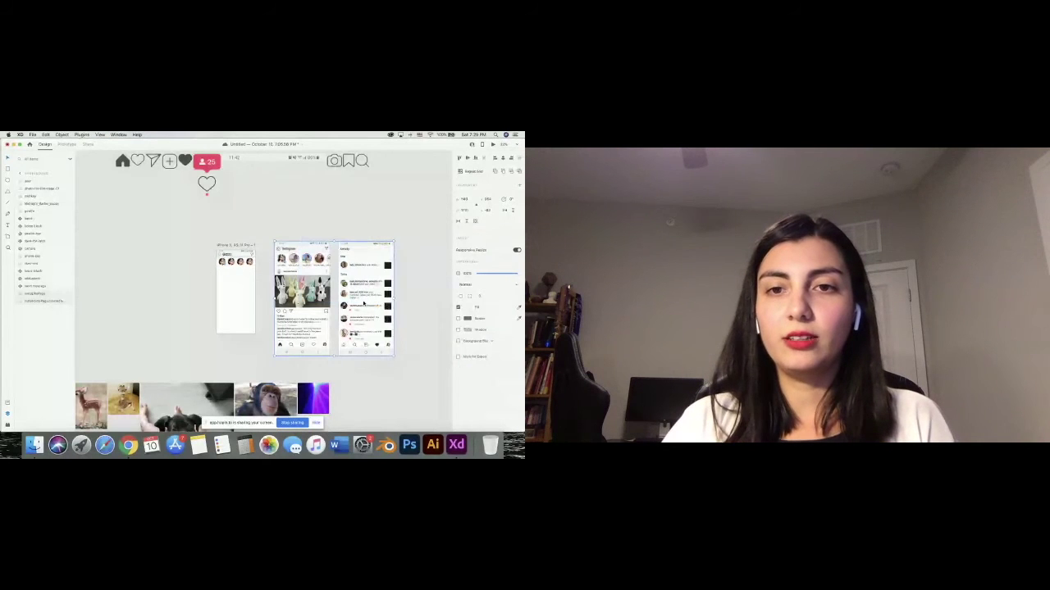
left_click_drag(363, 302, 400, 301)
Extend the portrait repeat grid to seven portraits, running past the artboard's right edge.
left_click(249, 265)
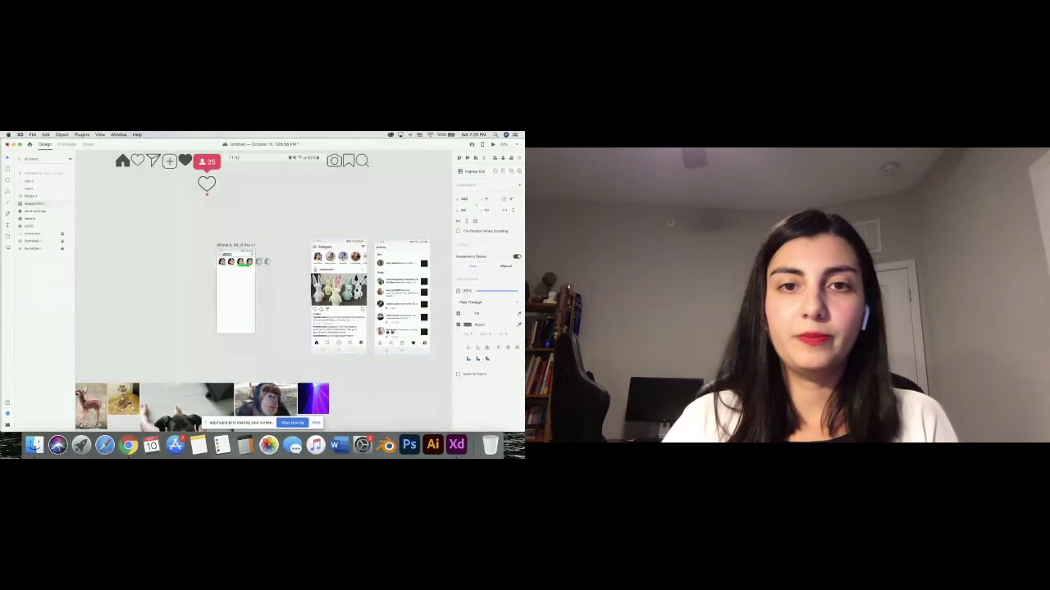
scroll(251, 250, "up", 5)
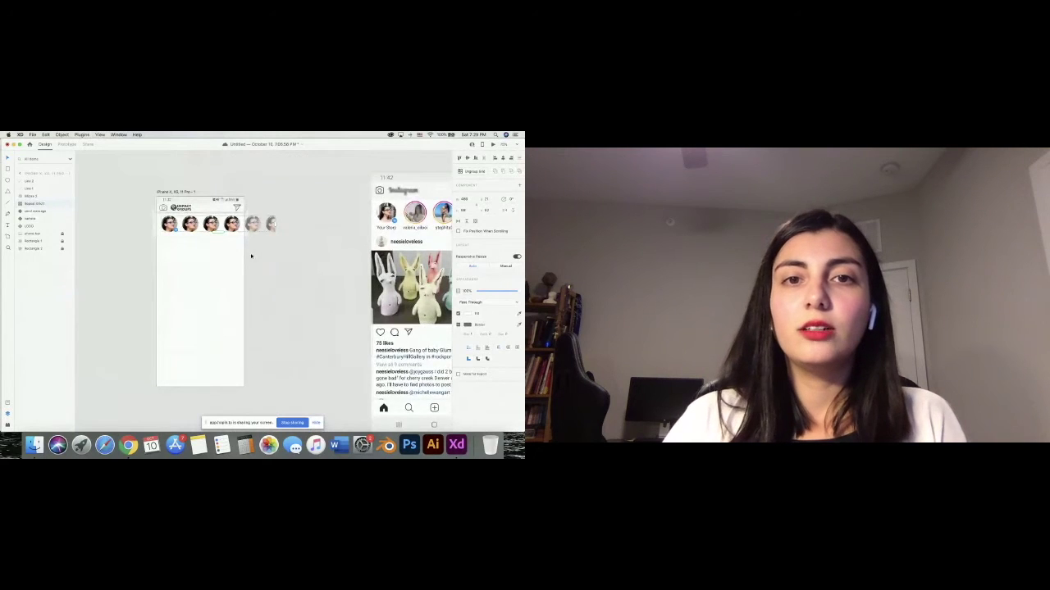
scroll(251, 255, "up", 3)
scroll(251, 256, "up", 1)
left_click_drag(281, 201, 319, 201)
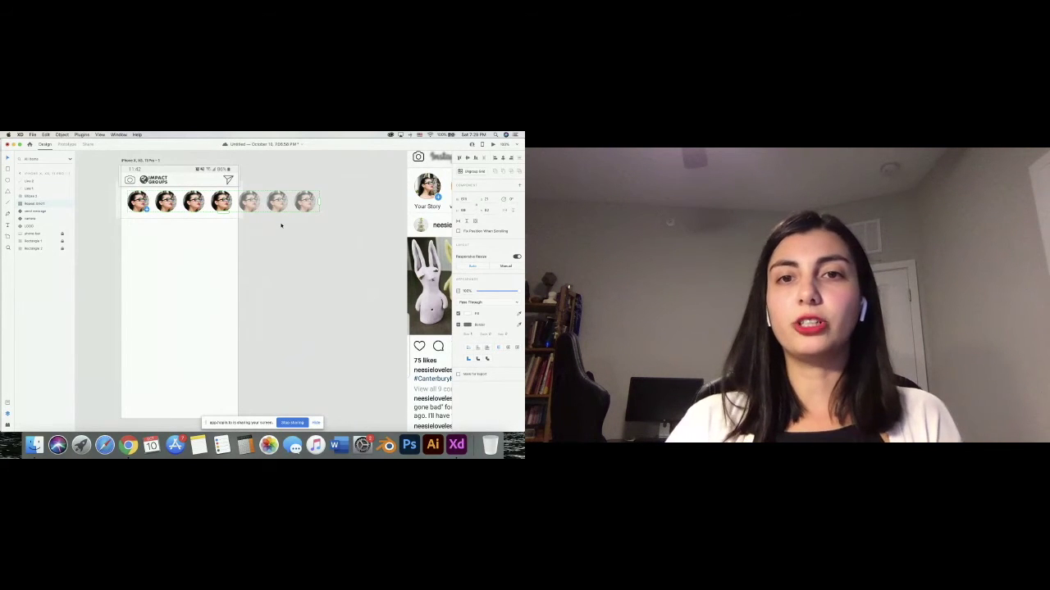
Widen the spacing between the portraits in the repeat grid.
scroll(281, 225, "up", 2)
mouse_move(196, 232)
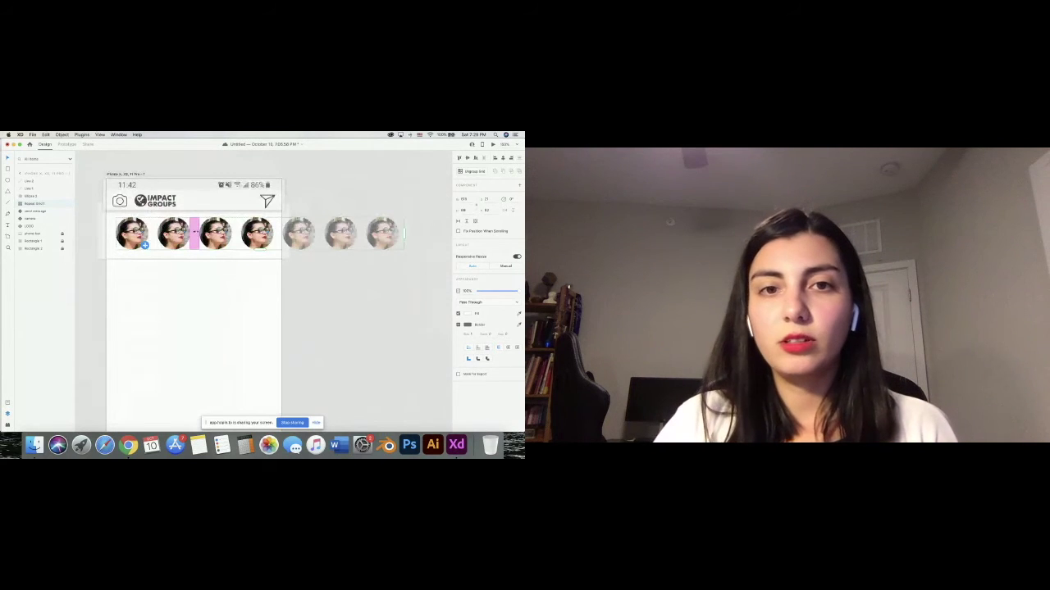
key("super+minus")
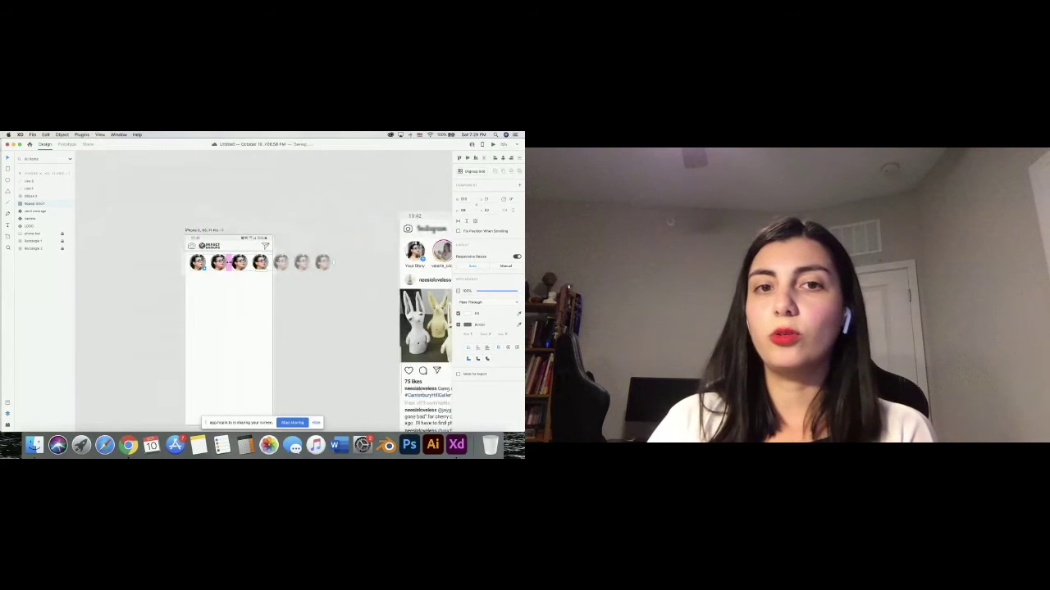
left_click_drag(229, 262, 230, 262)
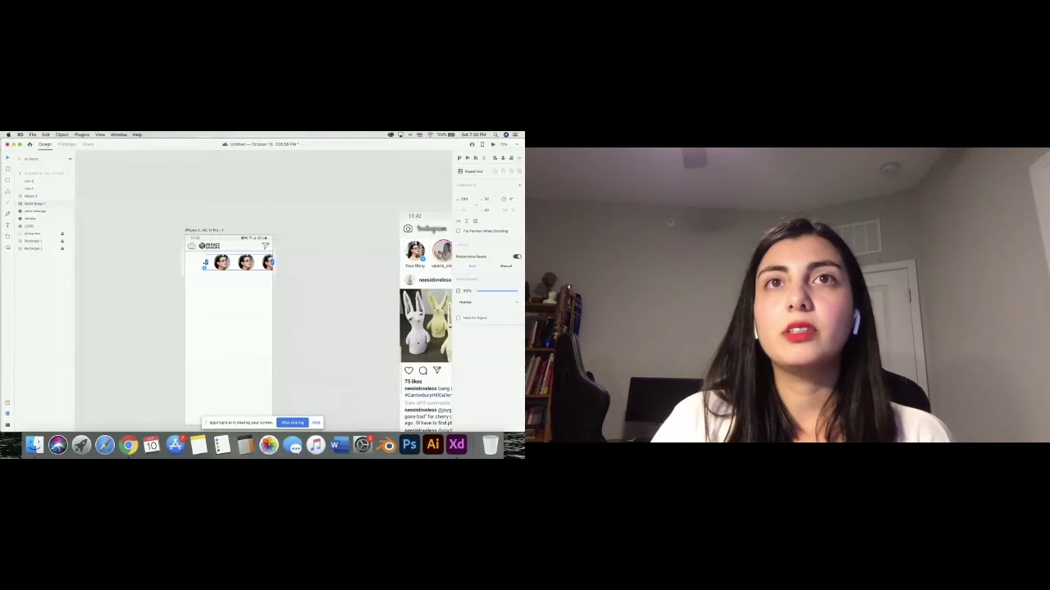
Extend the horizontal scroll group's visible area leftward past the first portrait to near the artboard's left edge.
mouse_move(205, 263)
left_mouse_down()
mouse_move(229, 262)
mouse_move(185, 263)
left_mouse_up()
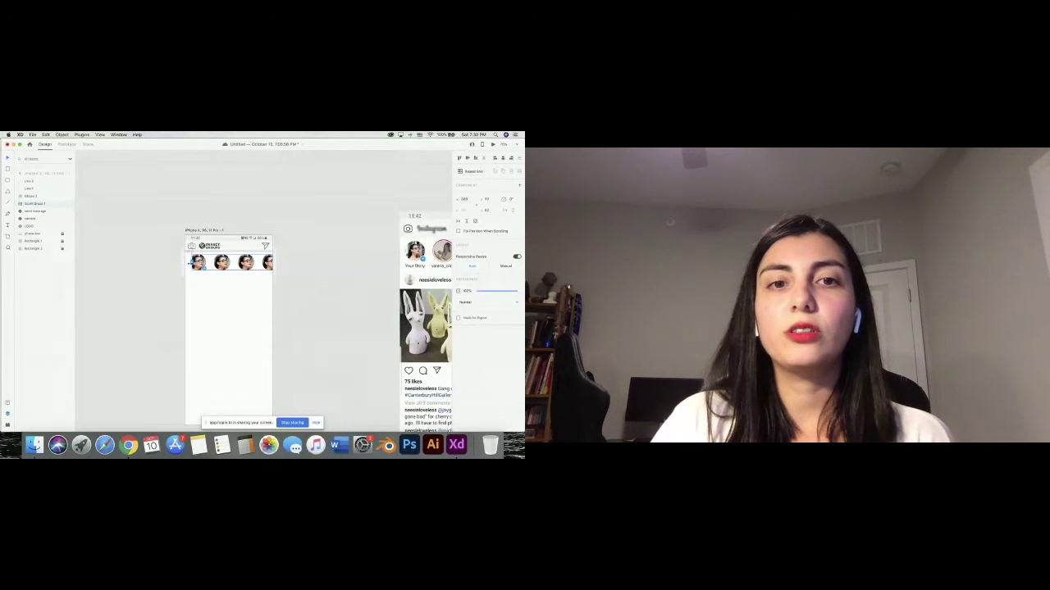
key("super+equal")
key("super+equal")
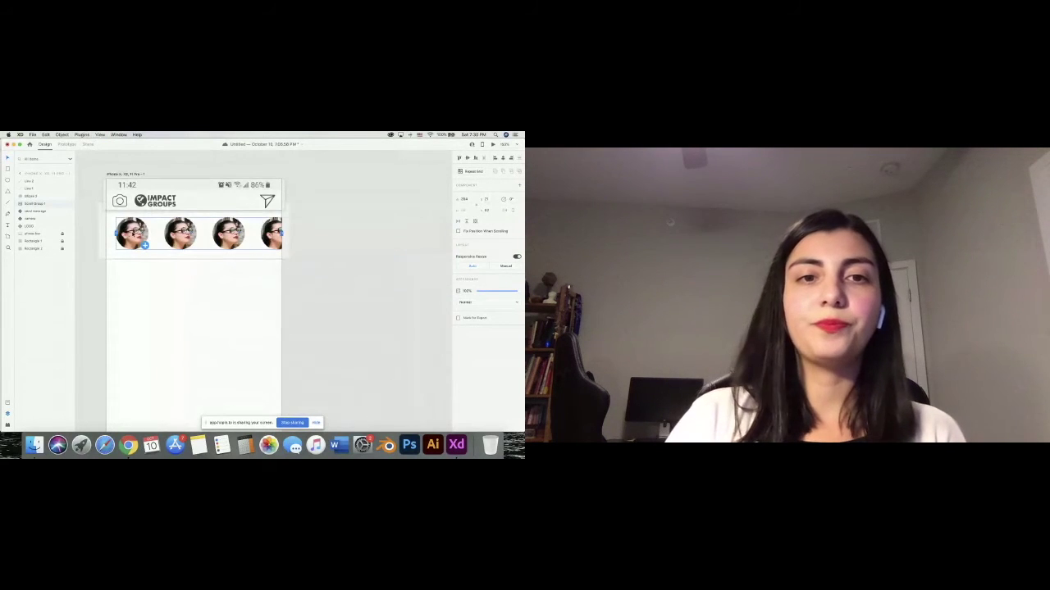
left_click(108, 233)
left_click(108, 233)
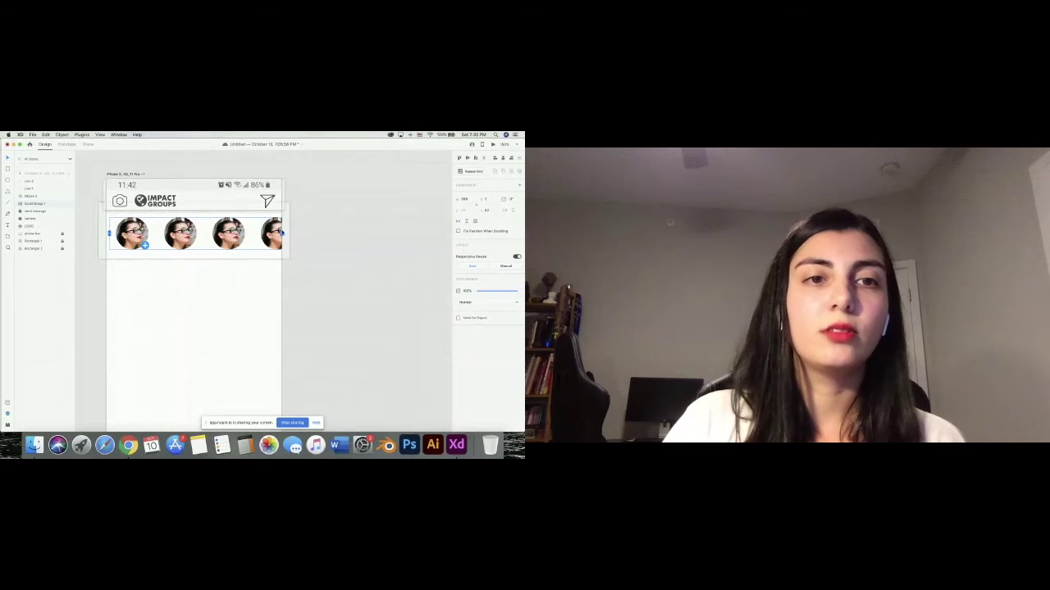
Preview the prototype and test scrolling the portrait row sideways in both directions.
key("super+minus")
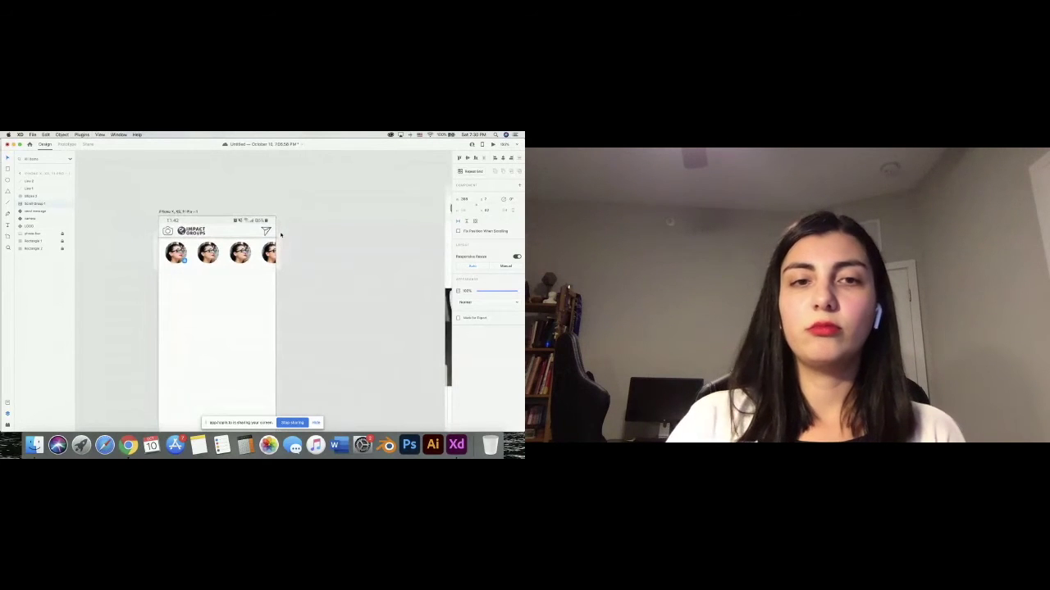
key("super+minus")
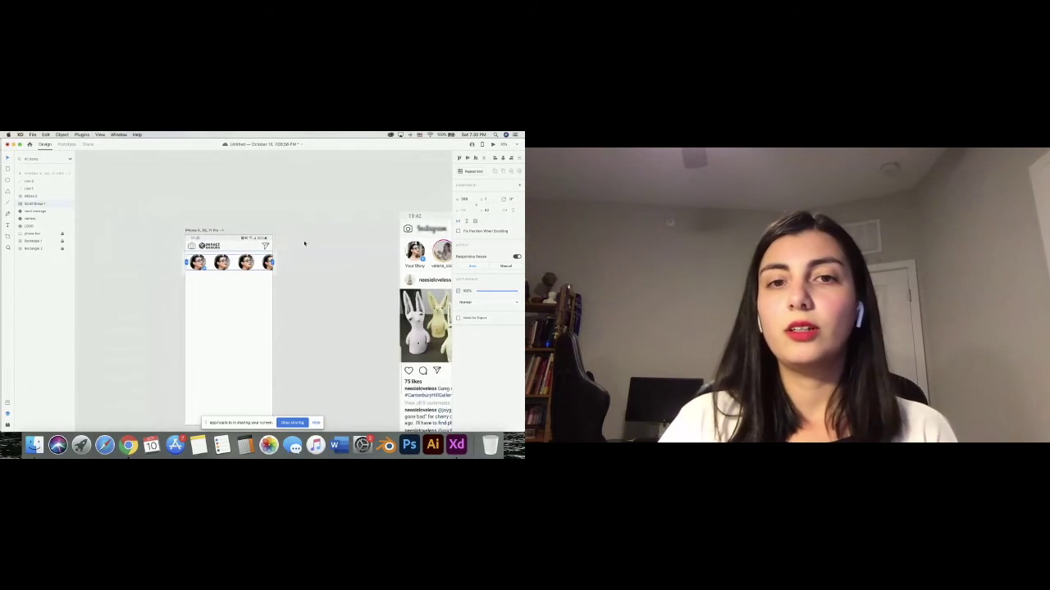
key("super+minus")
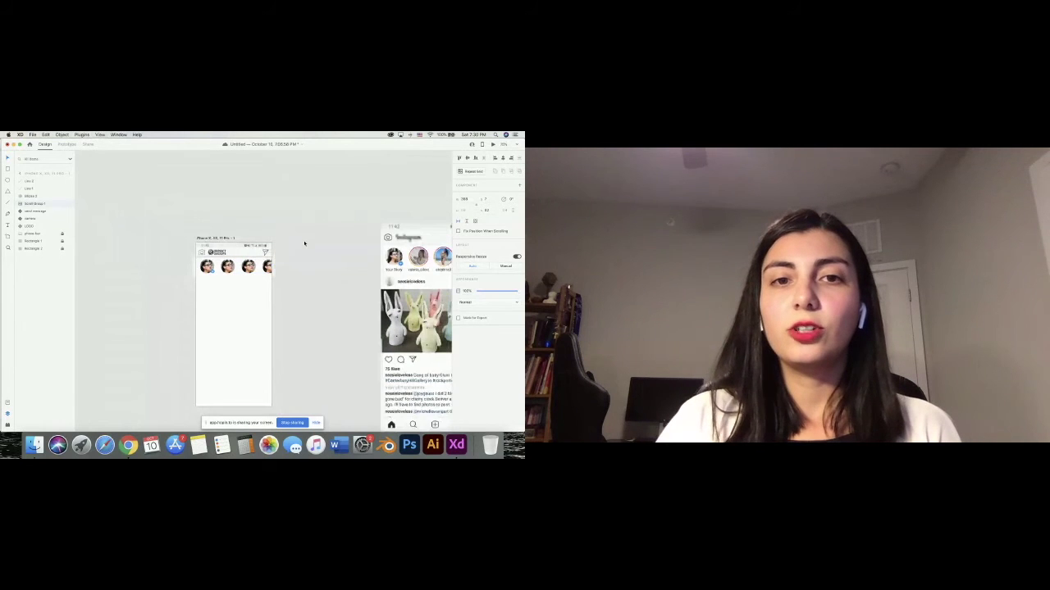
key("super+plus")
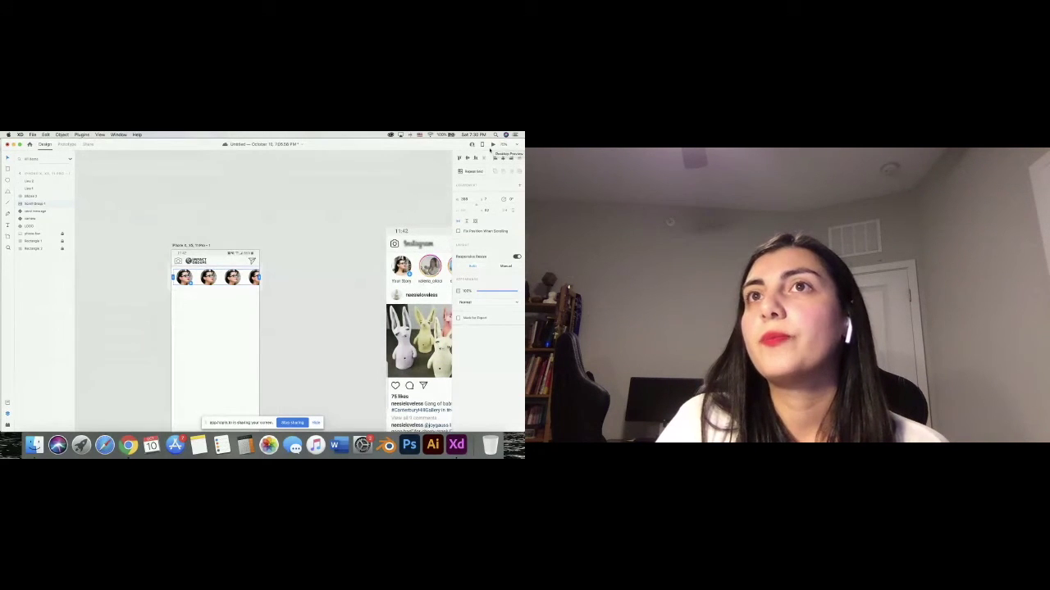
left_click(492, 144)
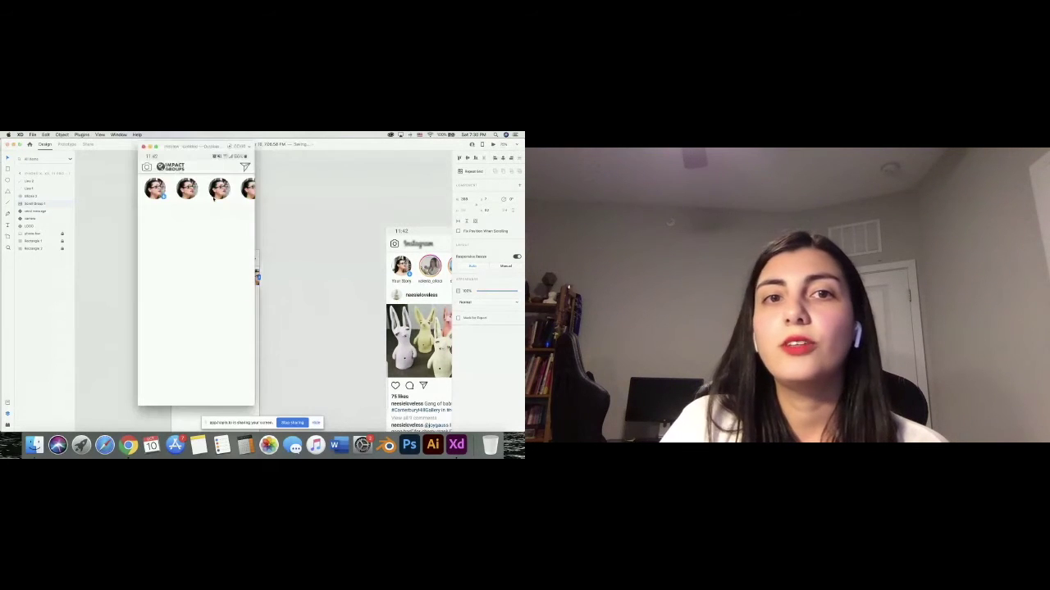
scroll(214, 197, "right", 2)
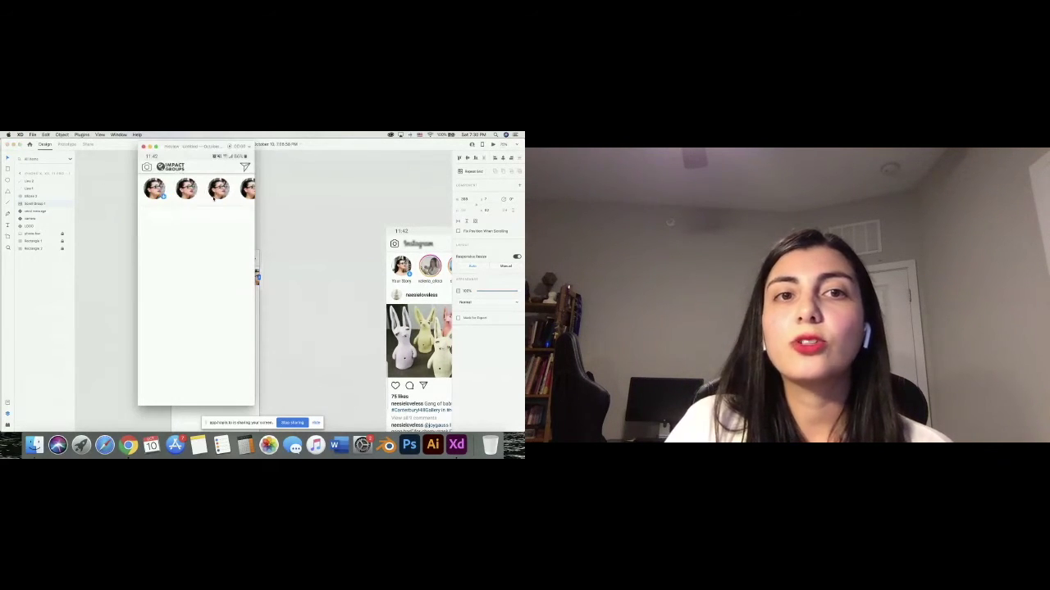
scroll(214, 197, "left", 2)
scroll(214, 197, "right", 2)
scroll(206, 201, "left", 2)
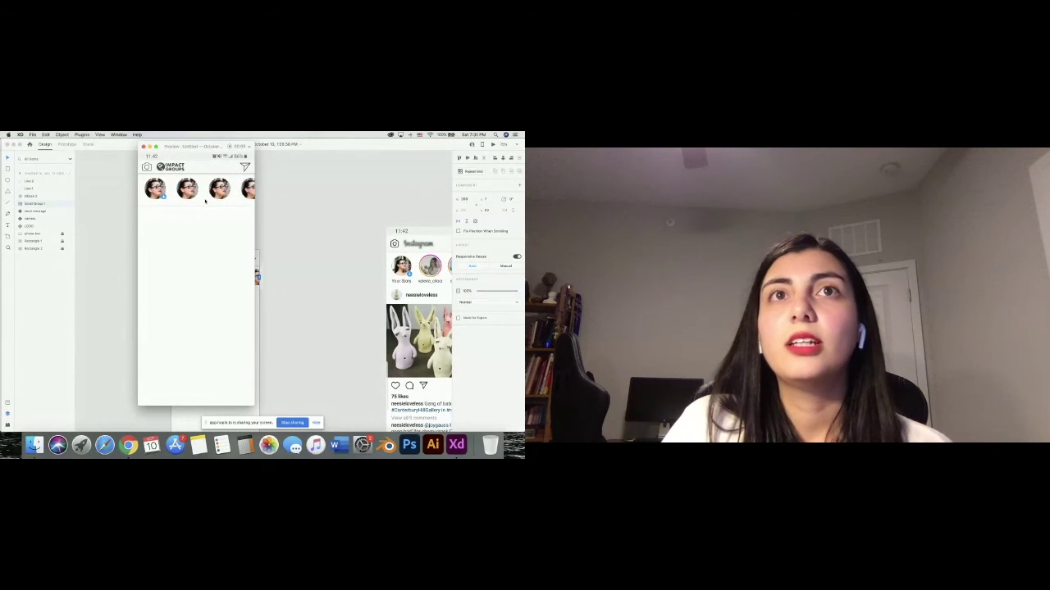
scroll(200, 198, "right", 3)
scroll(199, 197, "left", 3)
scroll(199, 198, "right", 3)
scroll(199, 197, "left", 3)
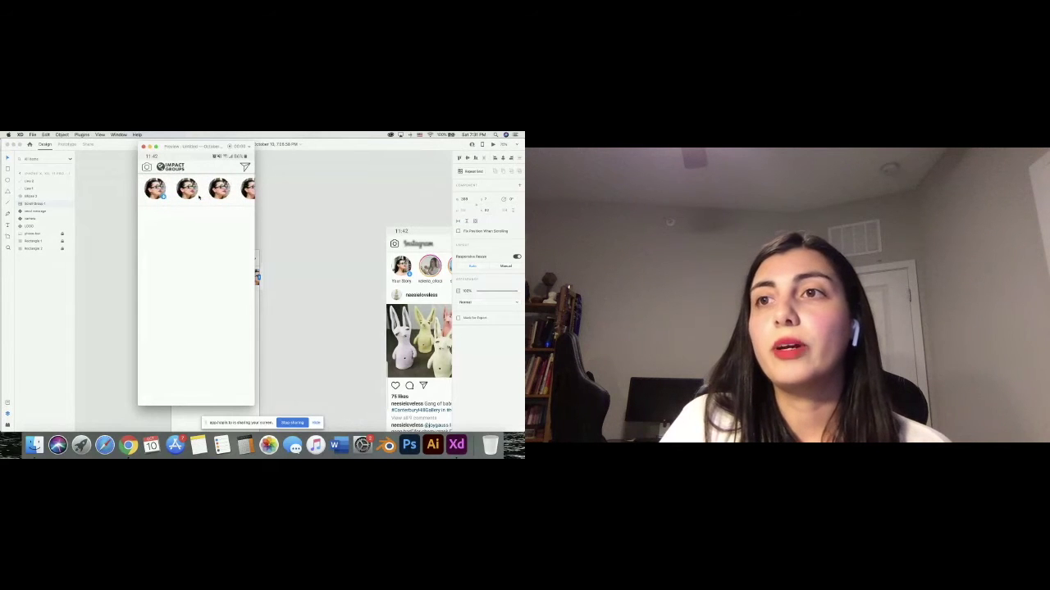
scroll(198, 197, "right", 2)
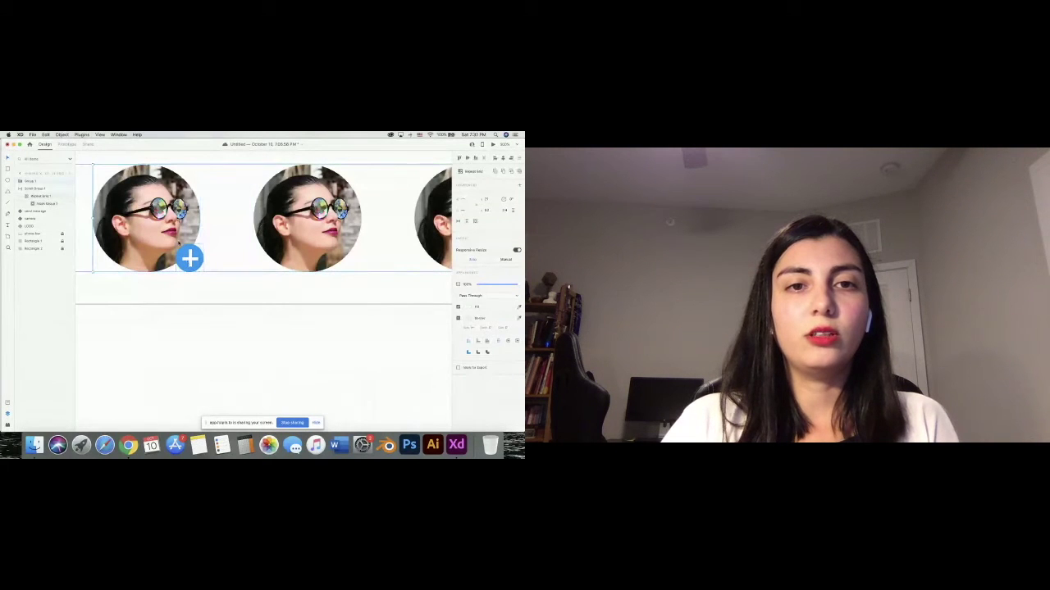
Group the plus badge with the portrait scroll group, preview the artboard, and close the preview.
key("Escape")
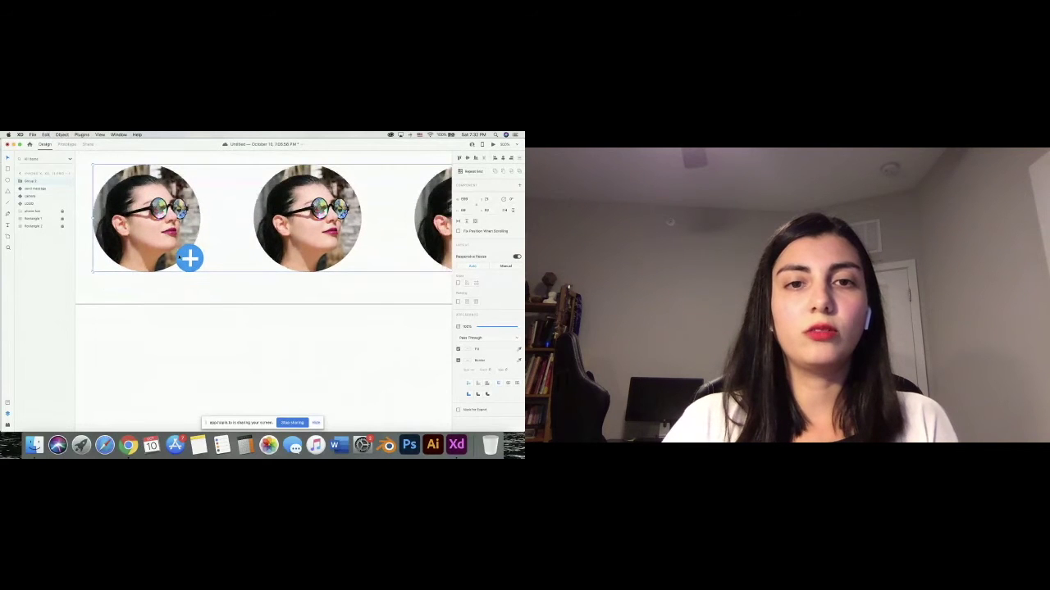
key("super+minus")
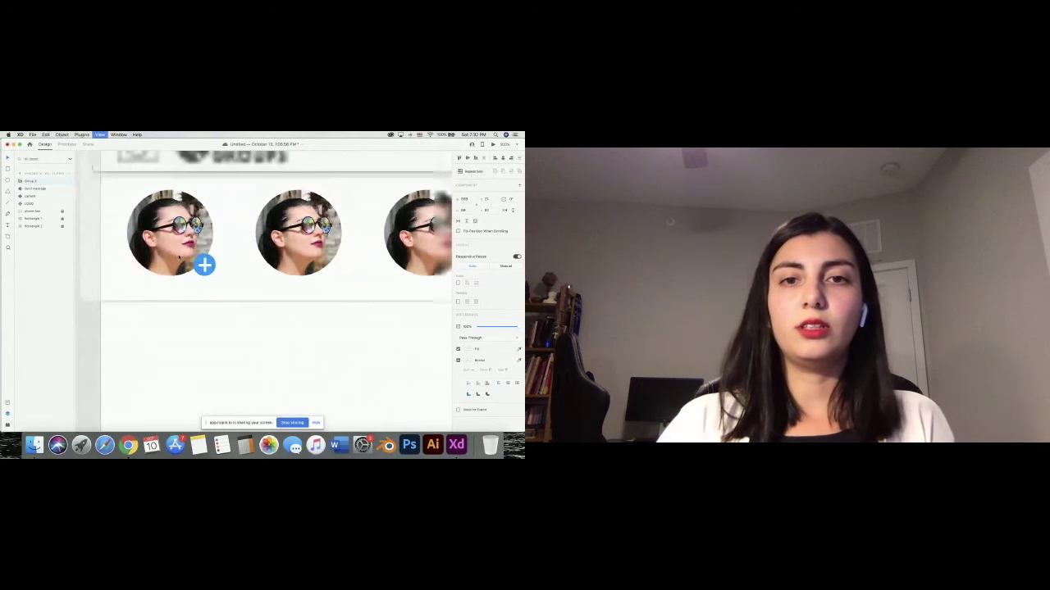
left_click(447, 196)
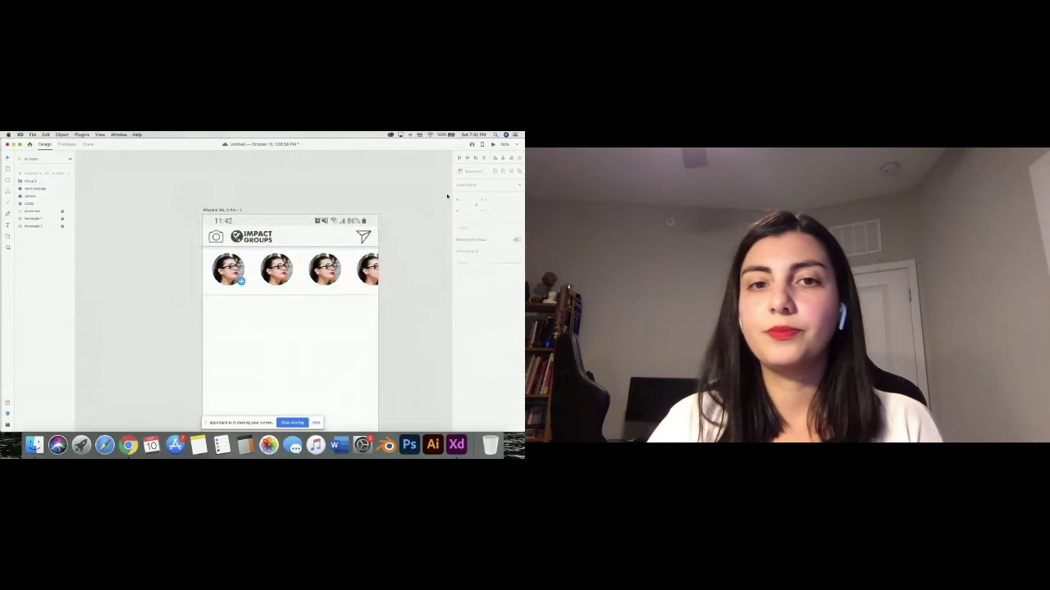
left_click(494, 145)
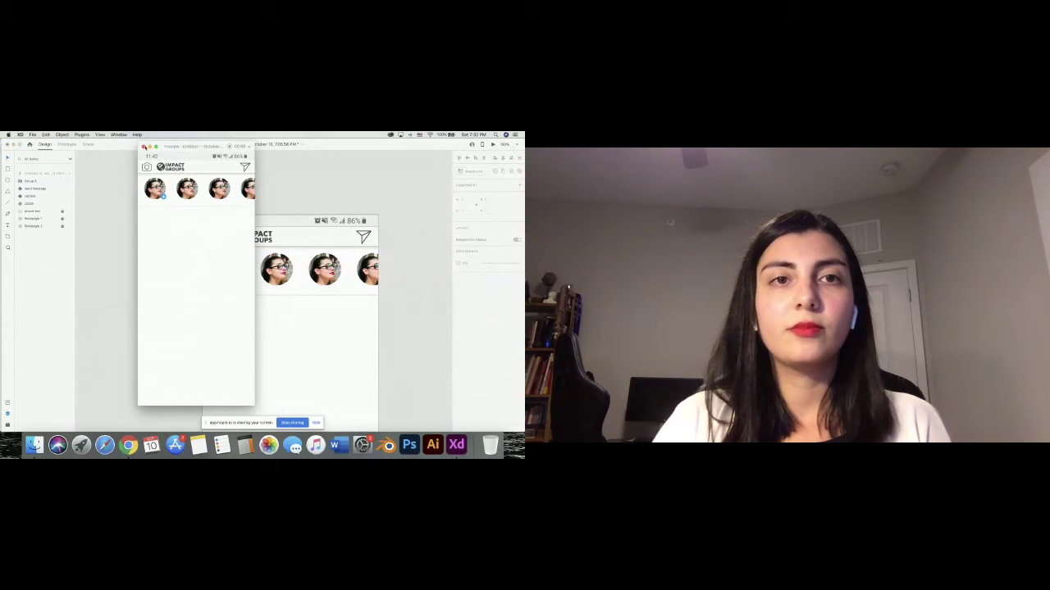
left_click(143, 146)
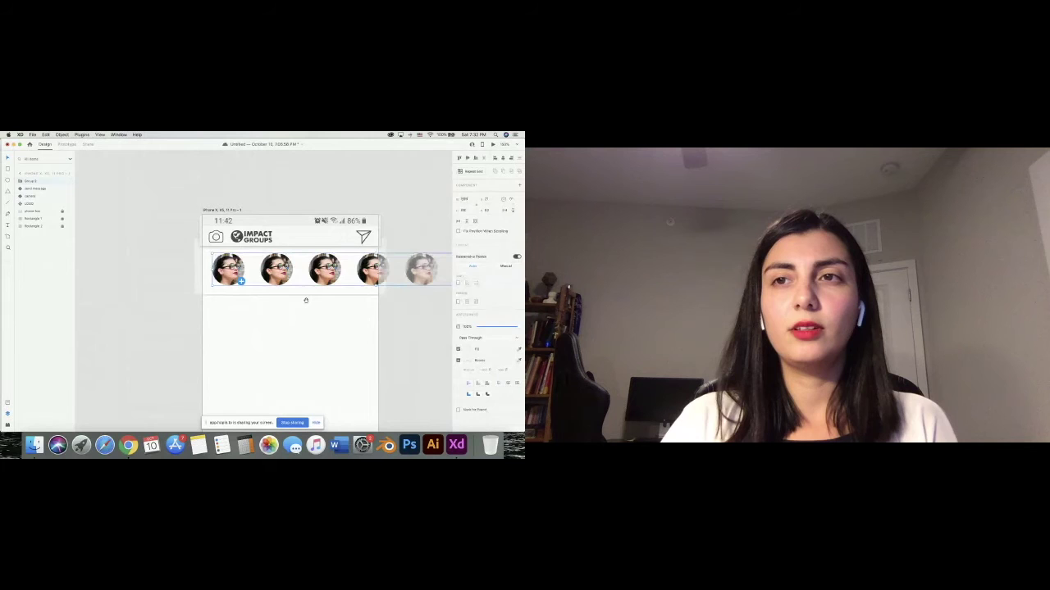
Ungroup the repeat grid into separate portraits.
key("super+Return")
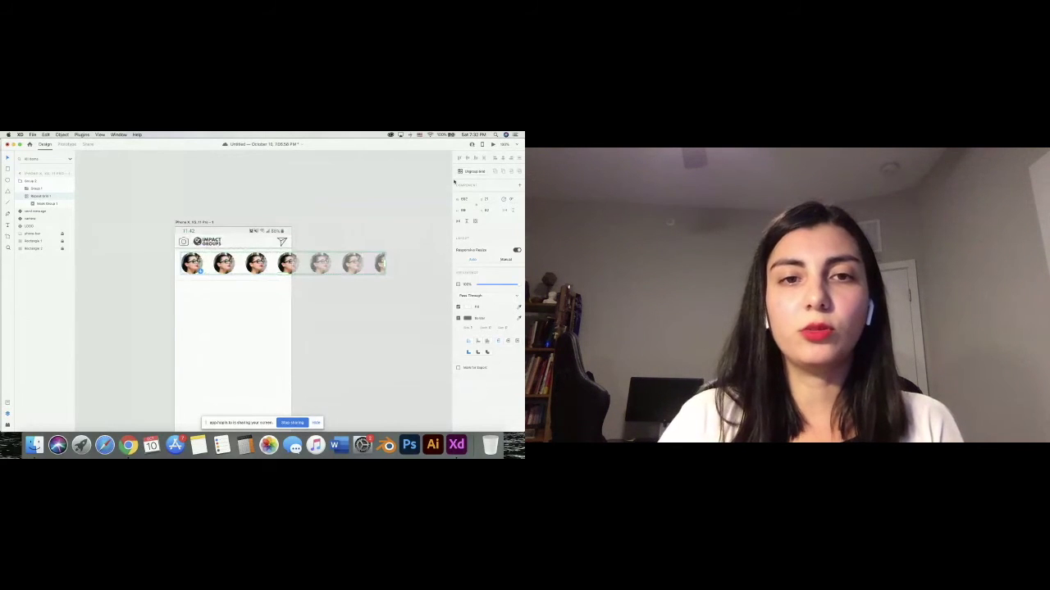
left_click(473, 170)
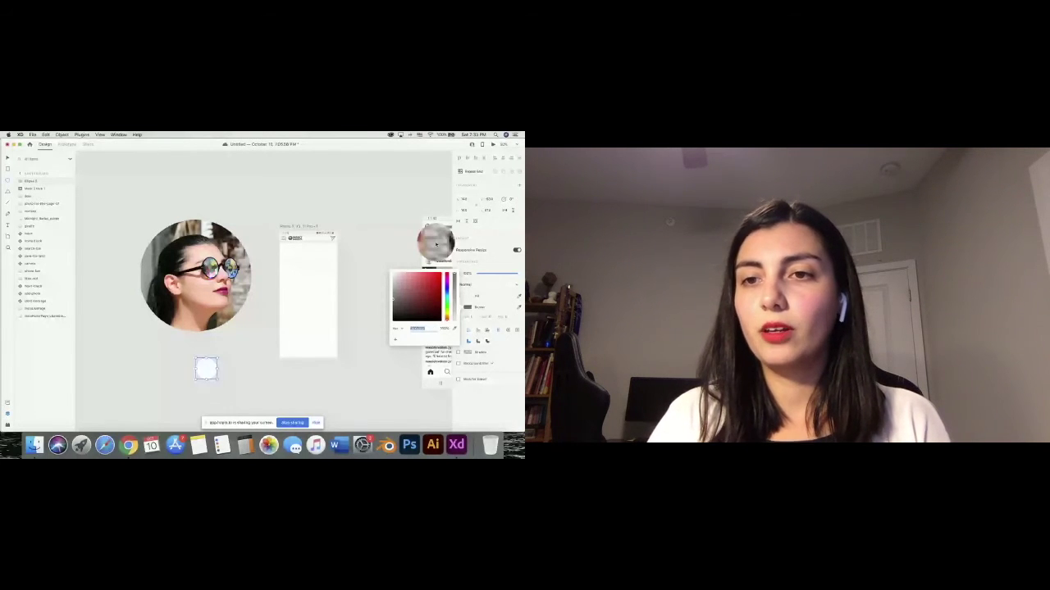
Apply the blue sampled from the reference's Your Story badge to the border and fill of the small circle below the enlarged portrait.
left_click(436, 243)
left_click(519, 299)
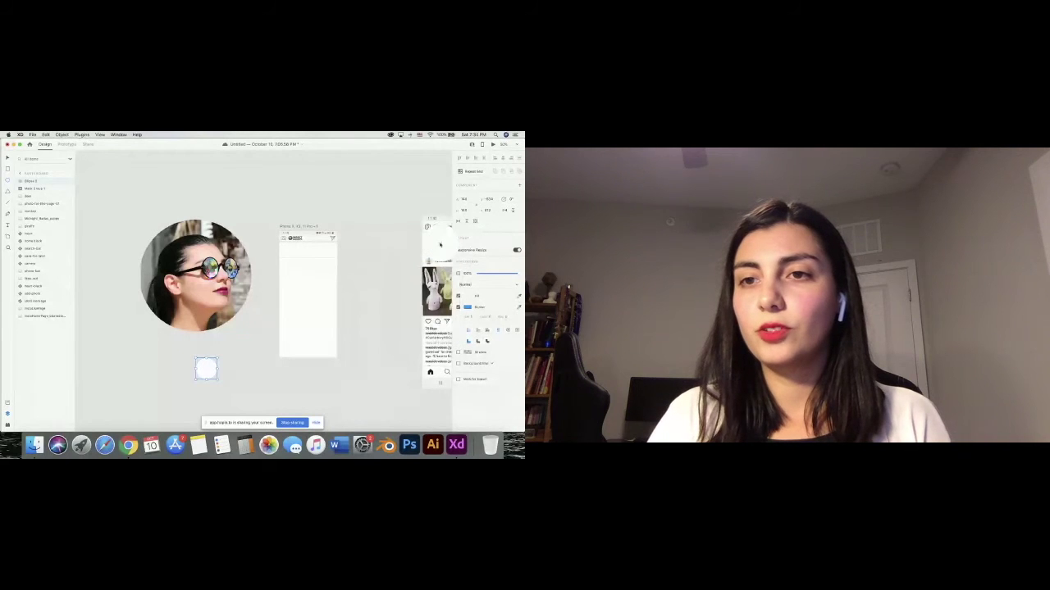
left_click(440, 244)
left_click(206, 369)
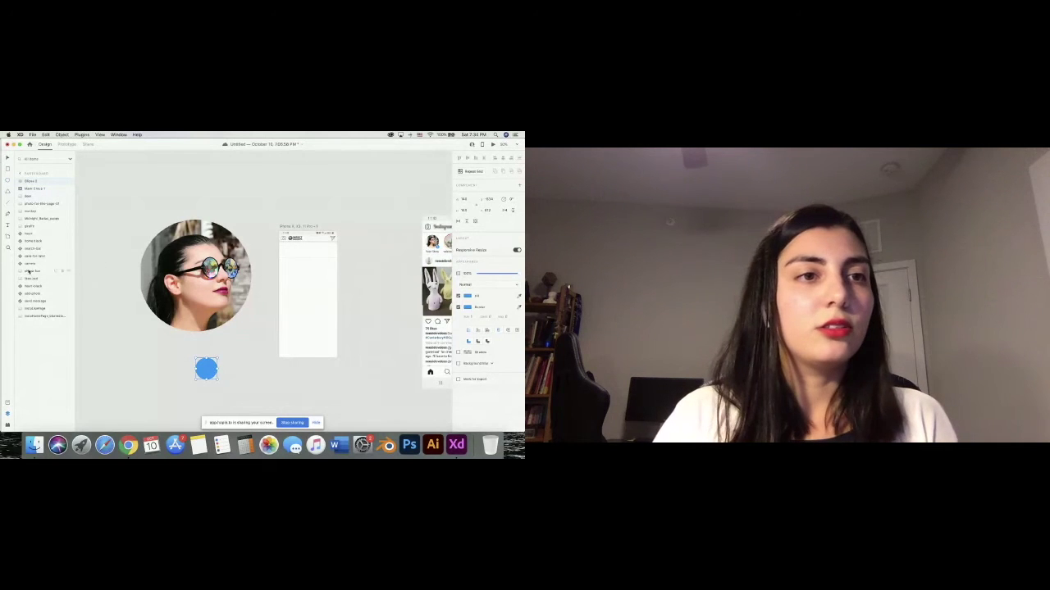
Draw a vertical line centered on the blue circle and set its border color to white.
left_click(205, 369)
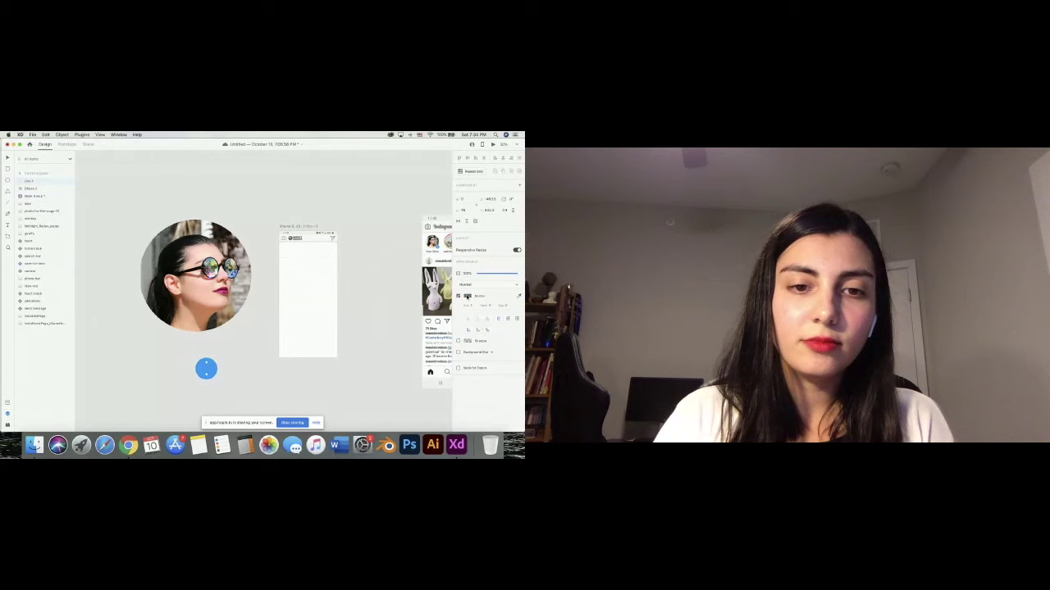
left_click(468, 296)
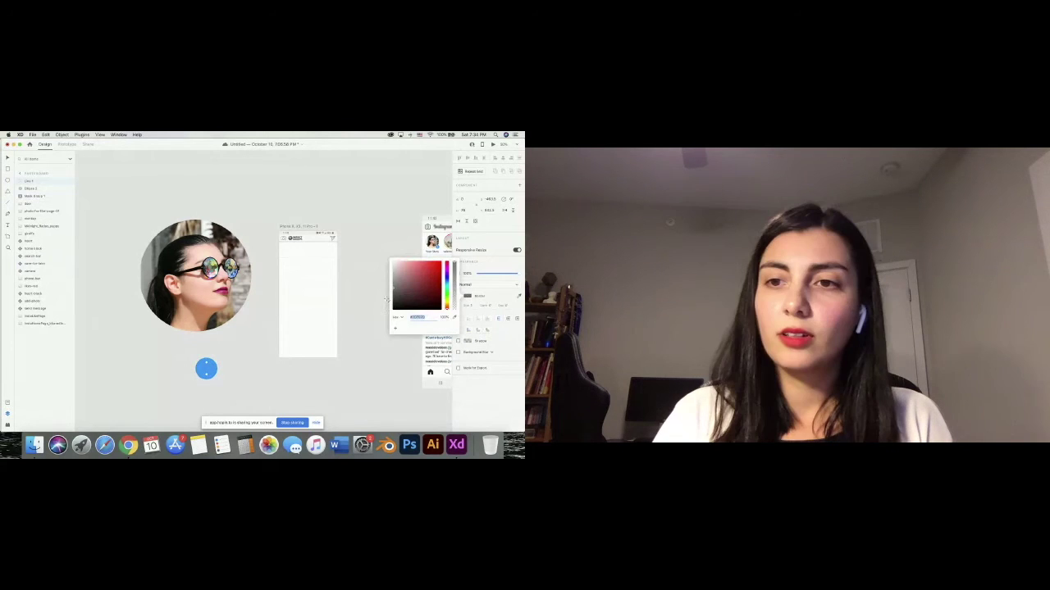
left_click(476, 305)
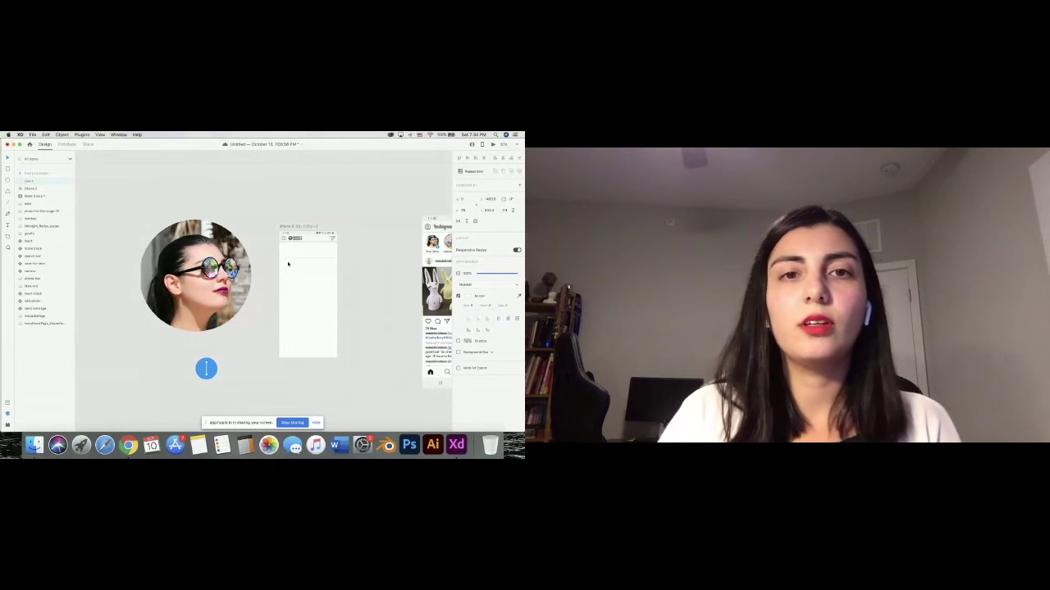
Unlock the background rectangles of the header and stories strip, and select the header's rectangle.
scroll(288, 265, "up", 5)
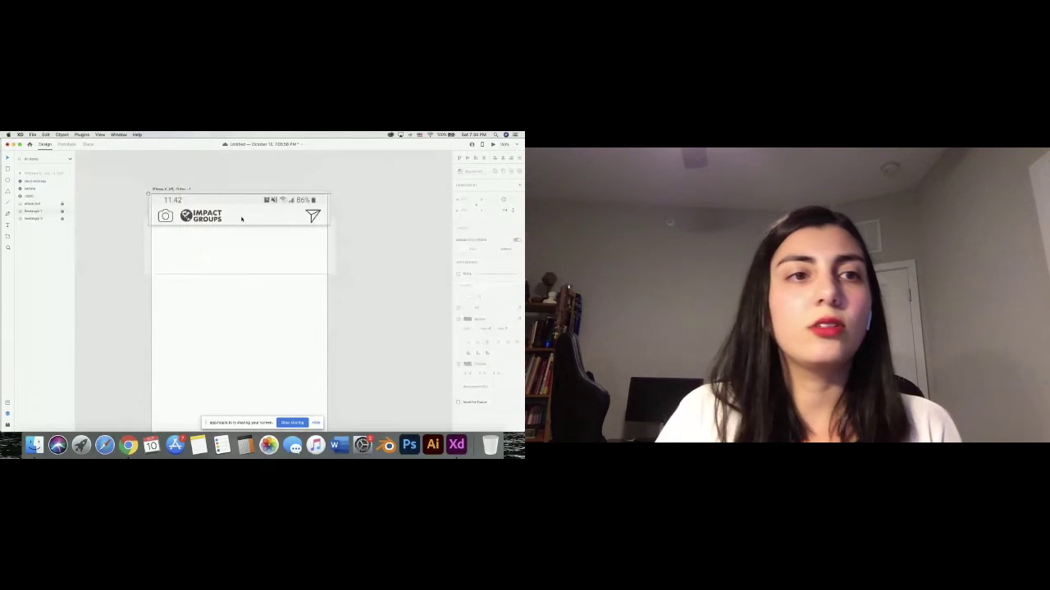
left_click(62, 219)
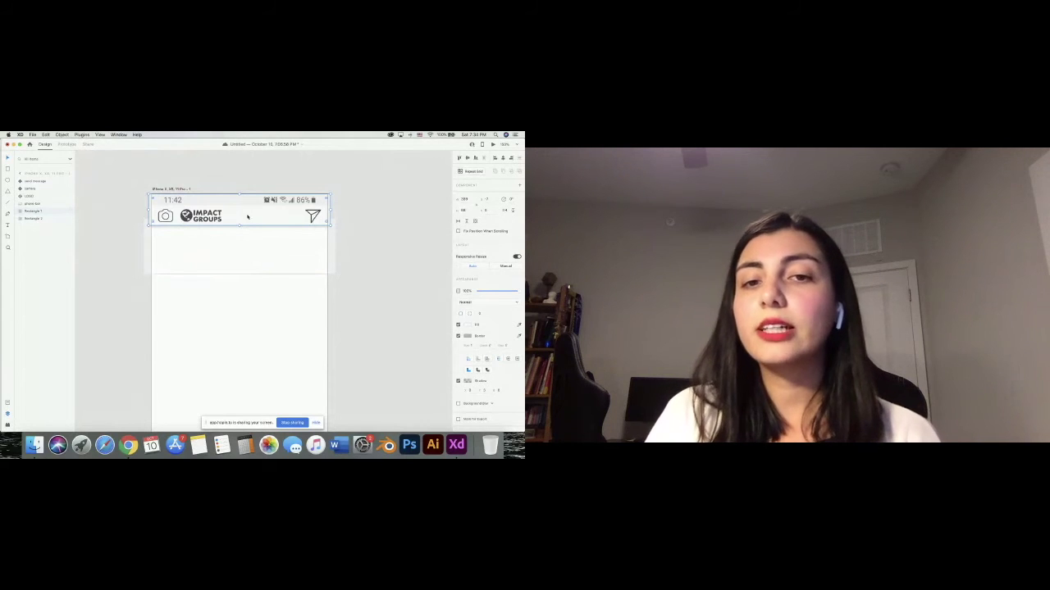
Send the header's background rectangle to the back, and place the stories strip's background rectangle behind it.
right_click(249, 214)
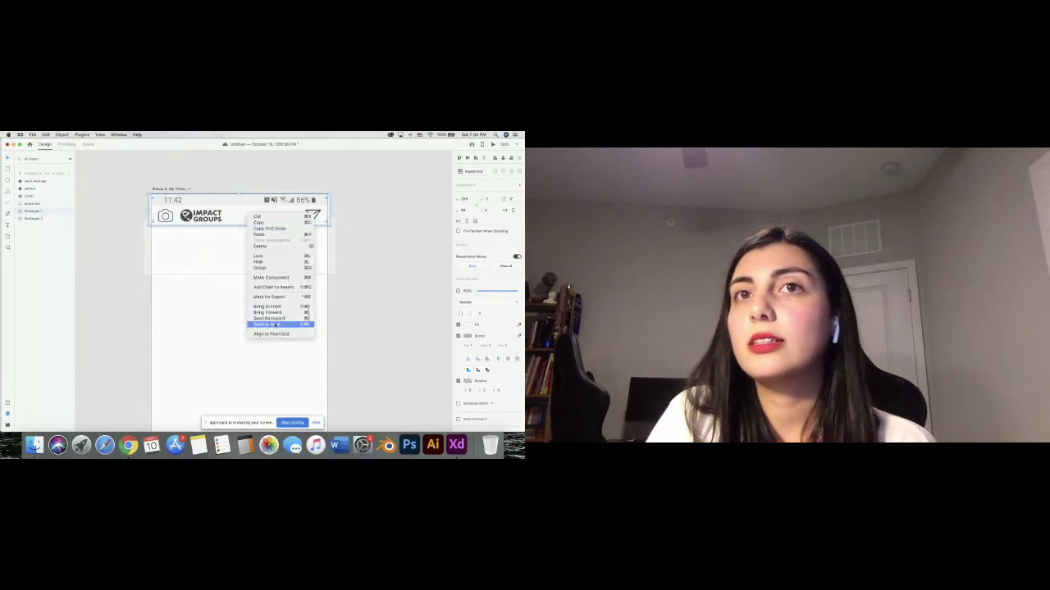
left_click(275, 325)
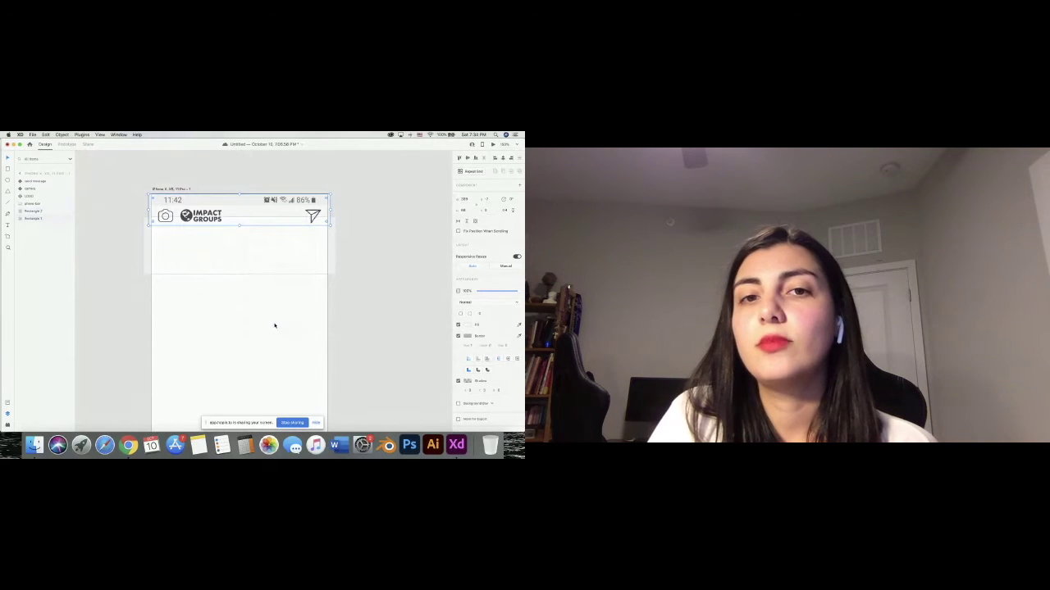
right_click(261, 252)
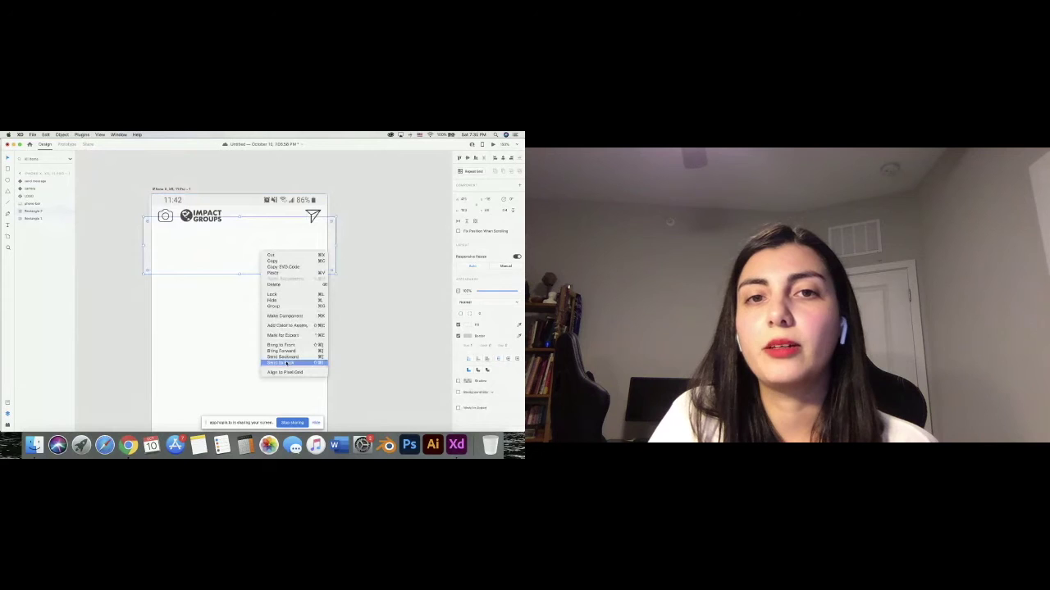
left_click(286, 362)
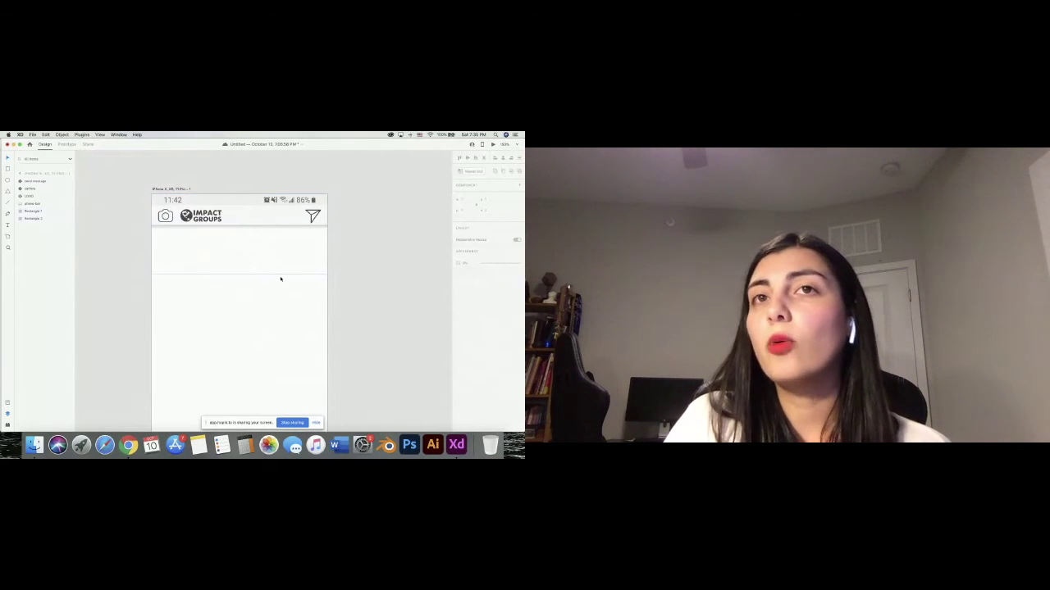
left_click(281, 276)
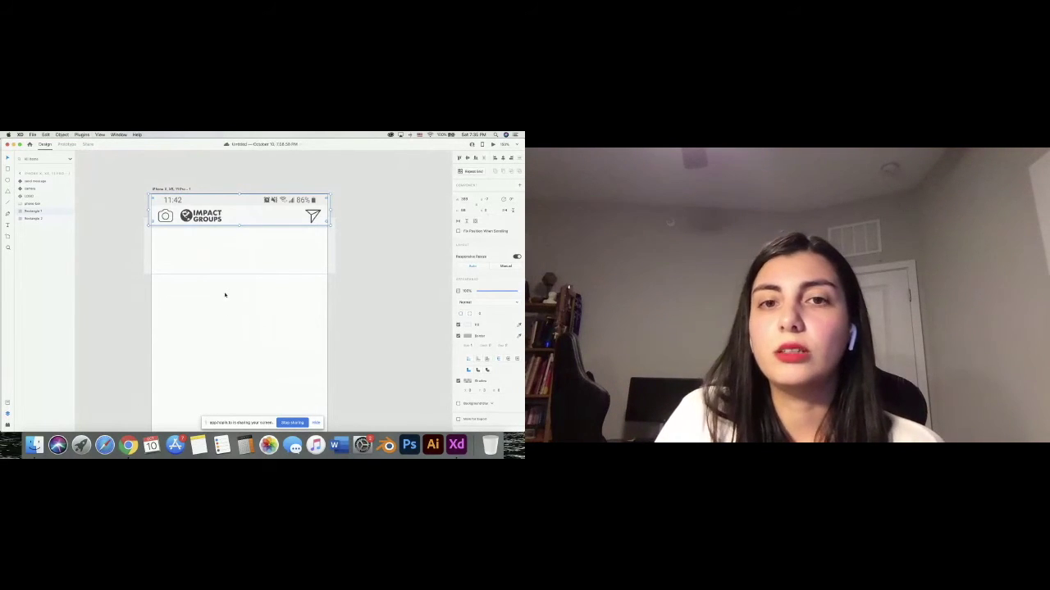
left_click(243, 337)
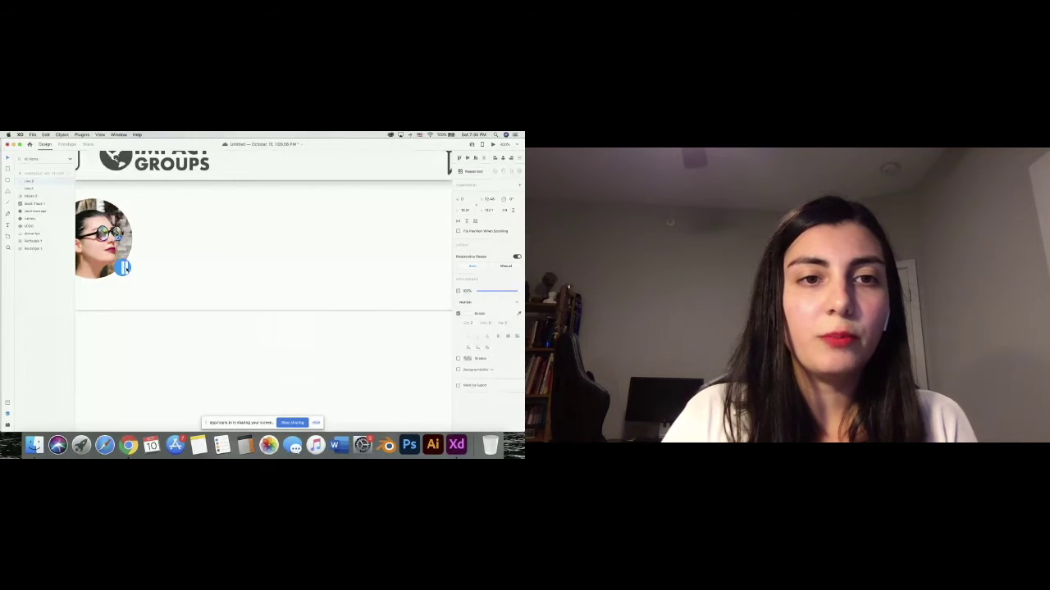
Turn the copied white line horizontal across the vertical one to form a centered plus on the blue circle.
key("super+z")
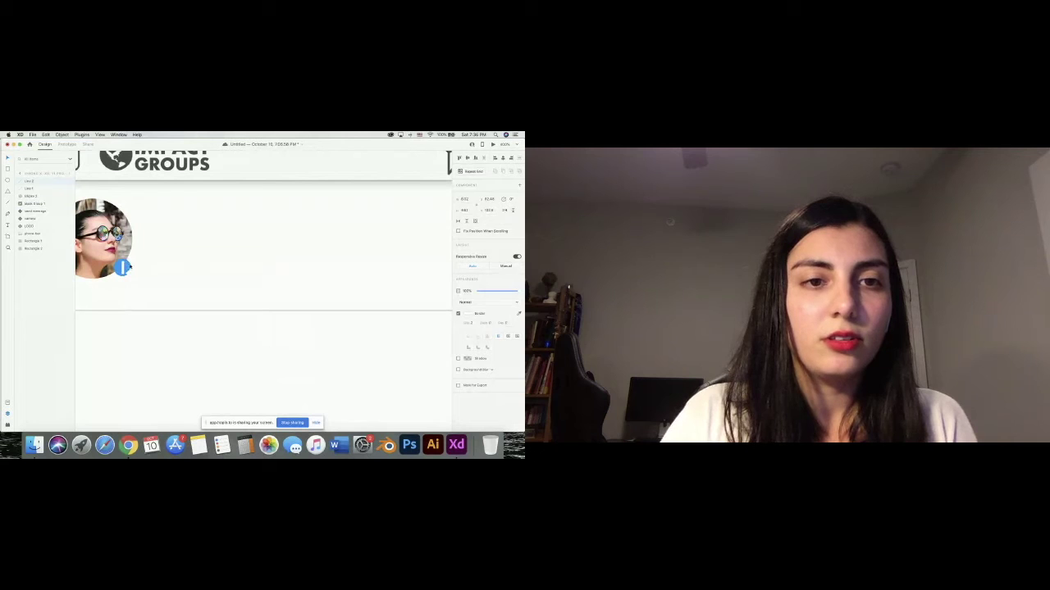
key("super+z")
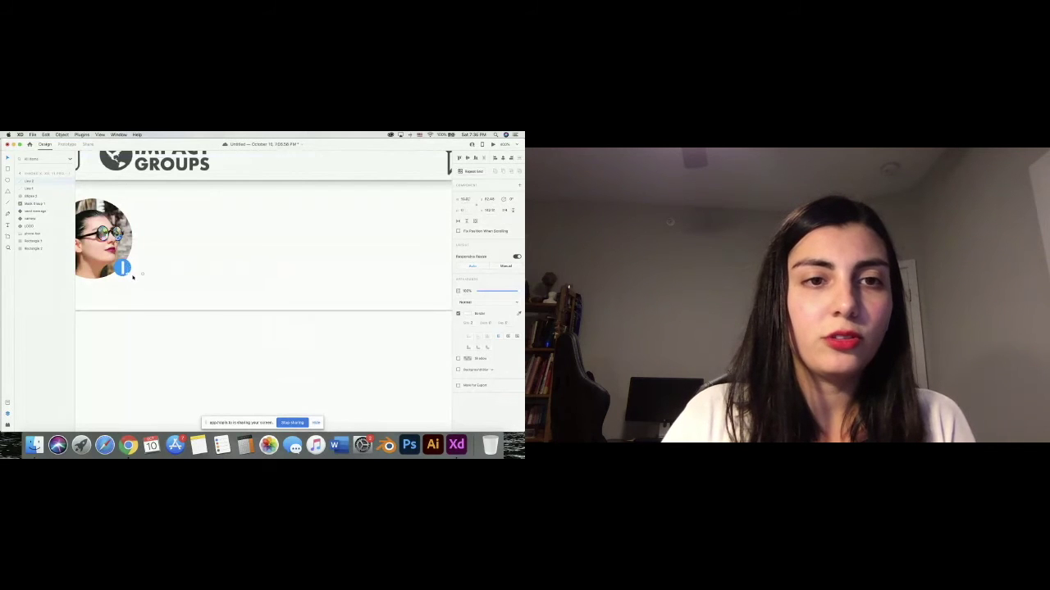
key("super+shift+z")
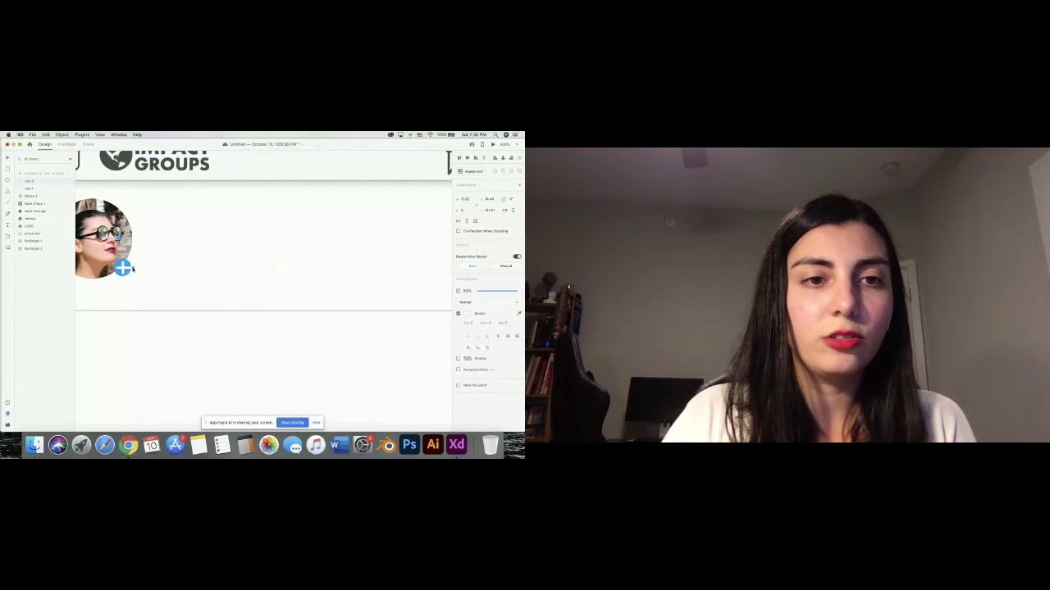
left_click(139, 270)
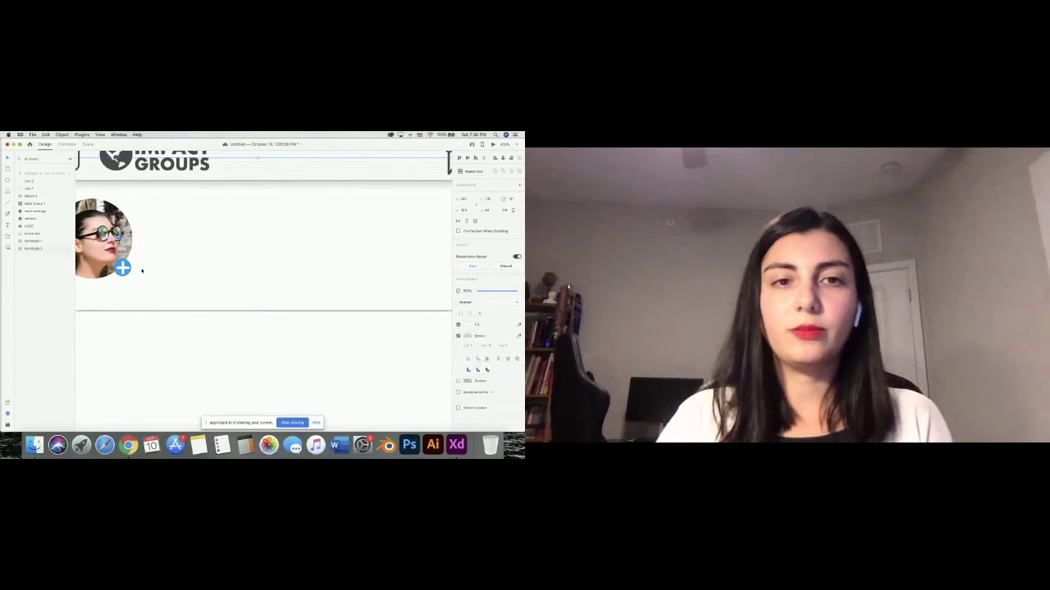
Group the circular portrait with its blue plus badge.
key("super+minus")
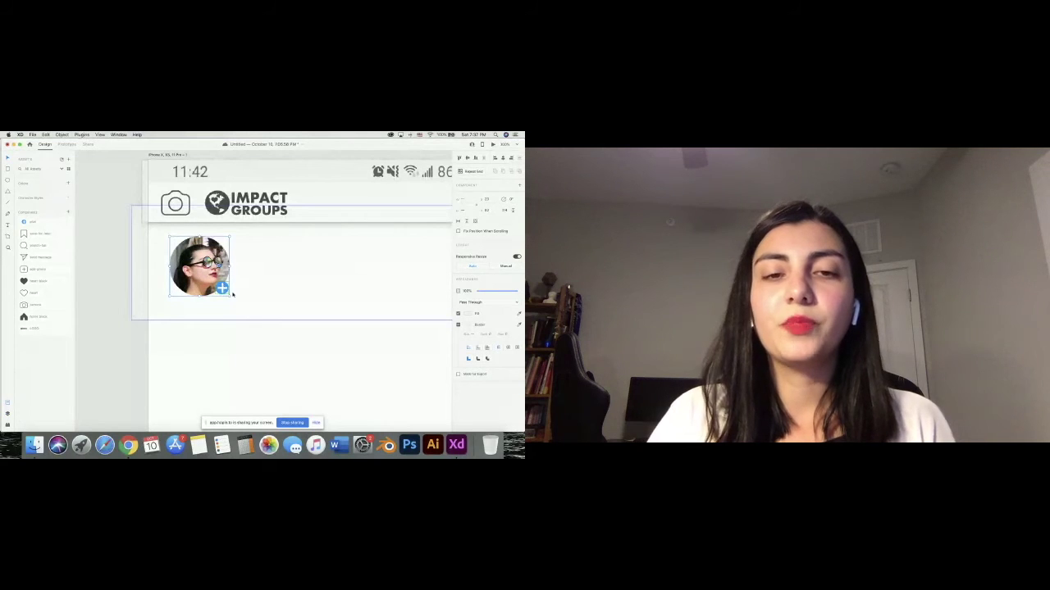
key("super+g")
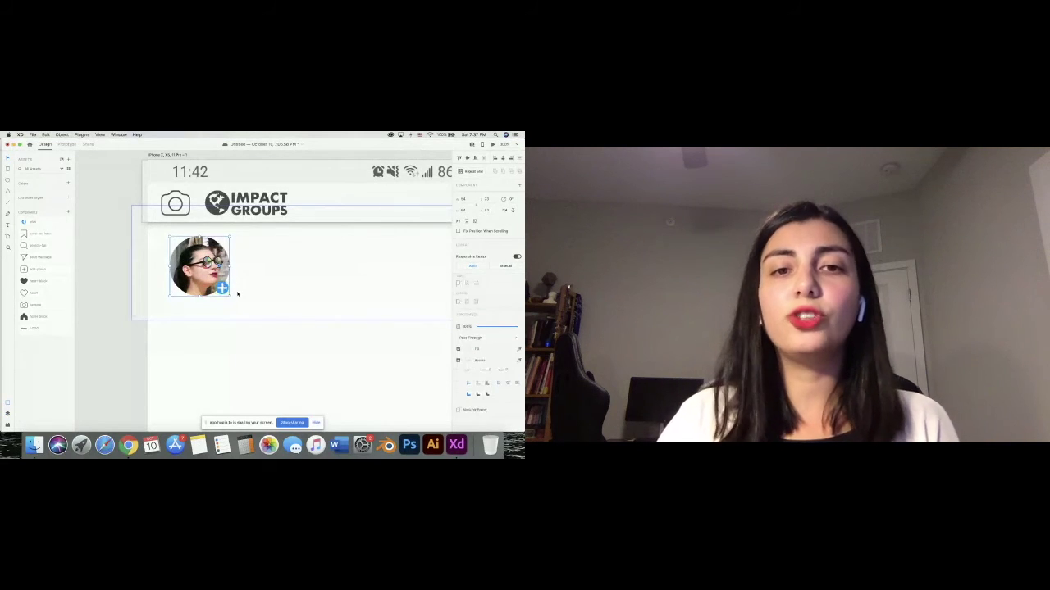
key("super+minus")
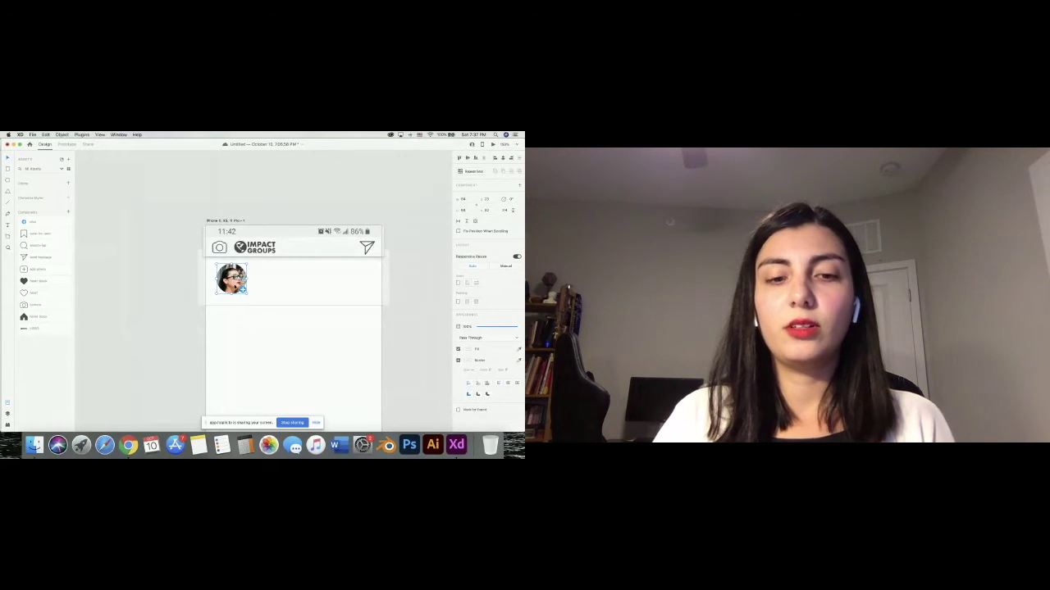
key("super+plus")
key("super+plus")
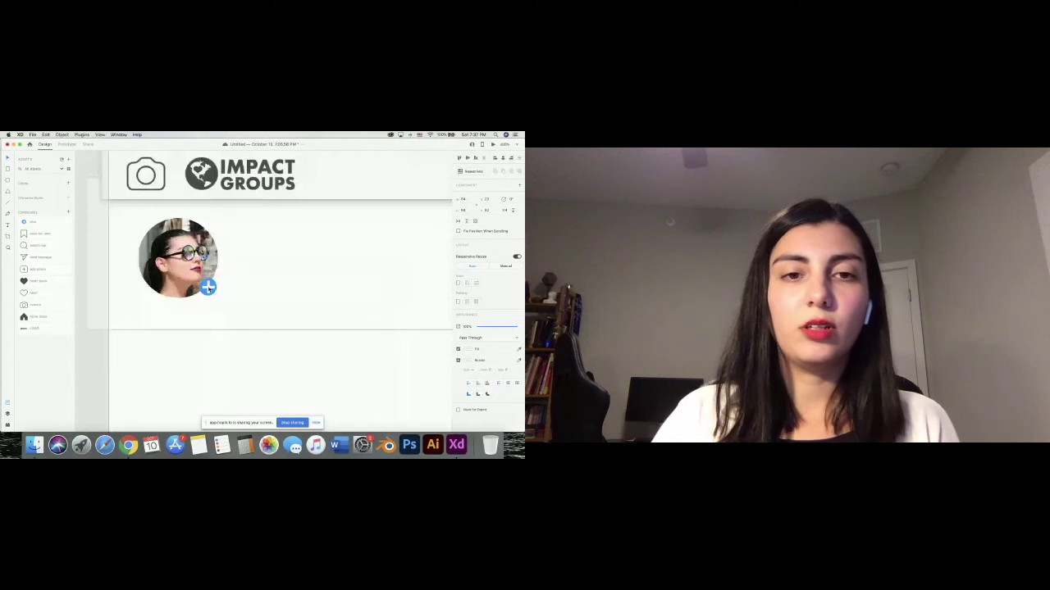
left_click_drag(179, 271, 181, 317)
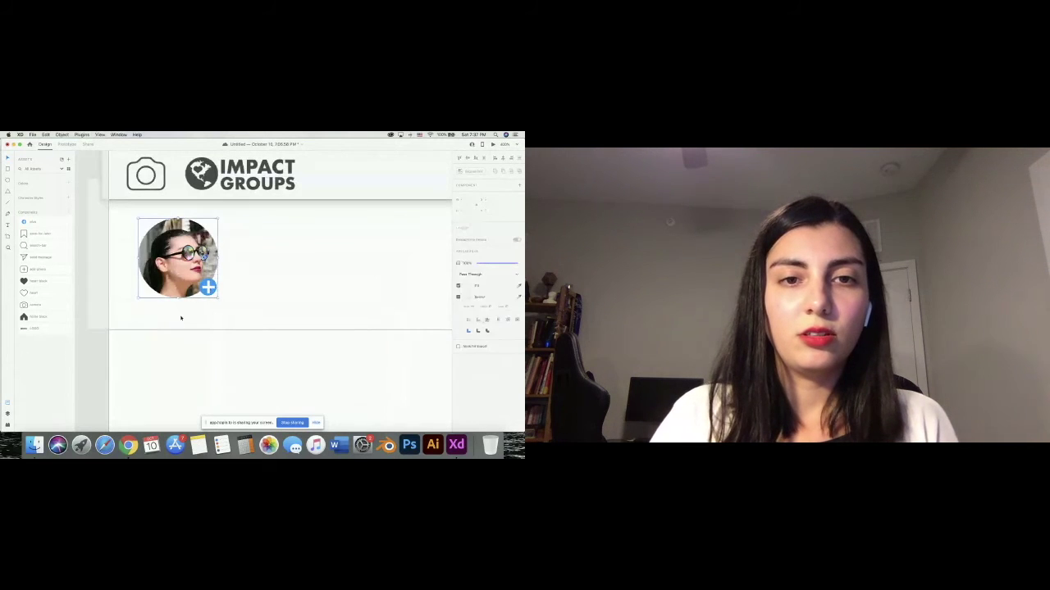
key("super+z")
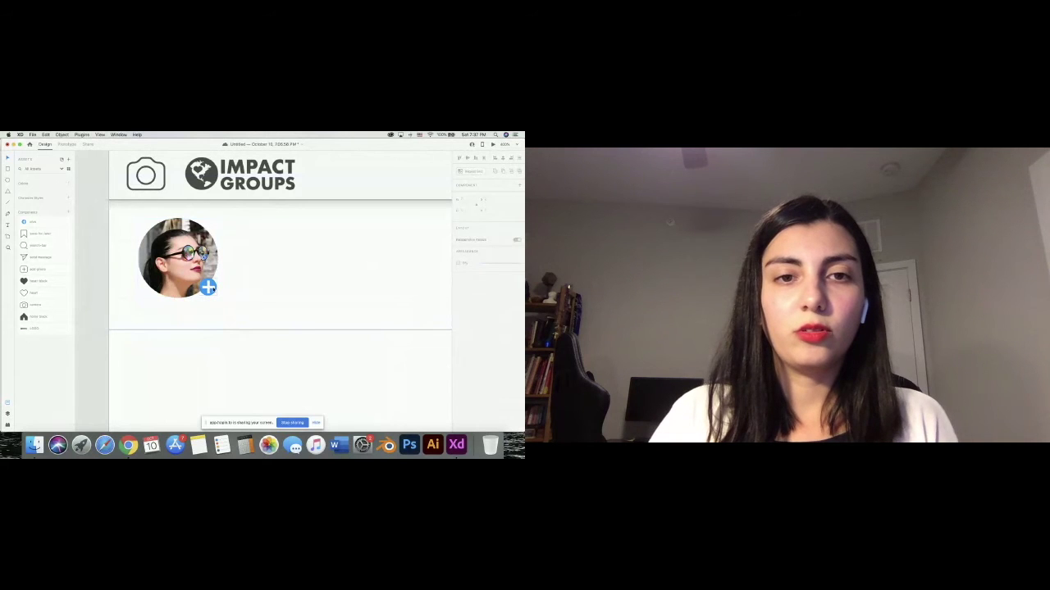
Ungroup the portrait and its plus badge.
left_click(178, 259)
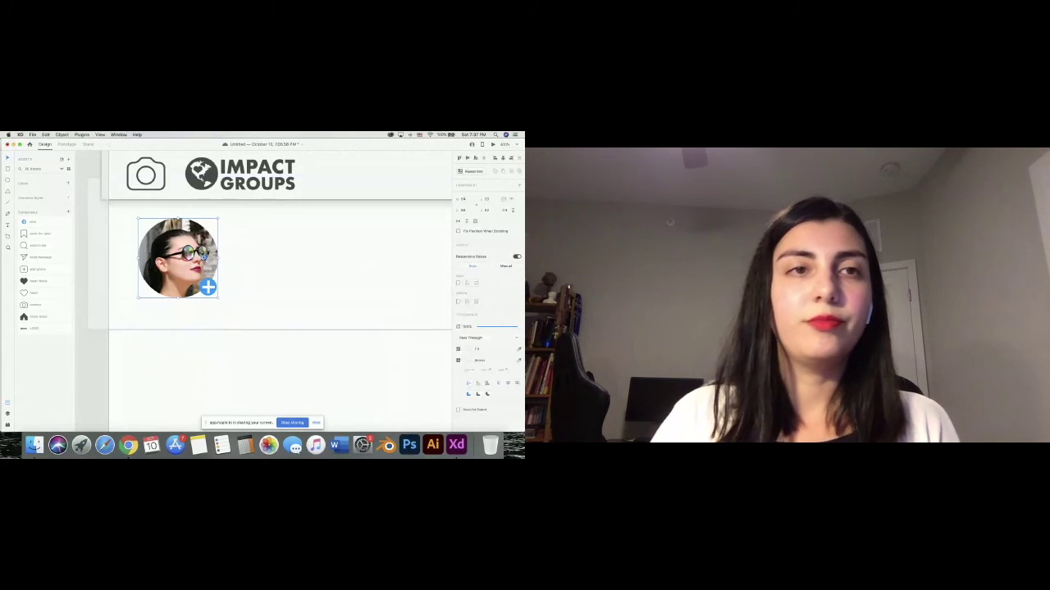
left_click(62, 134)
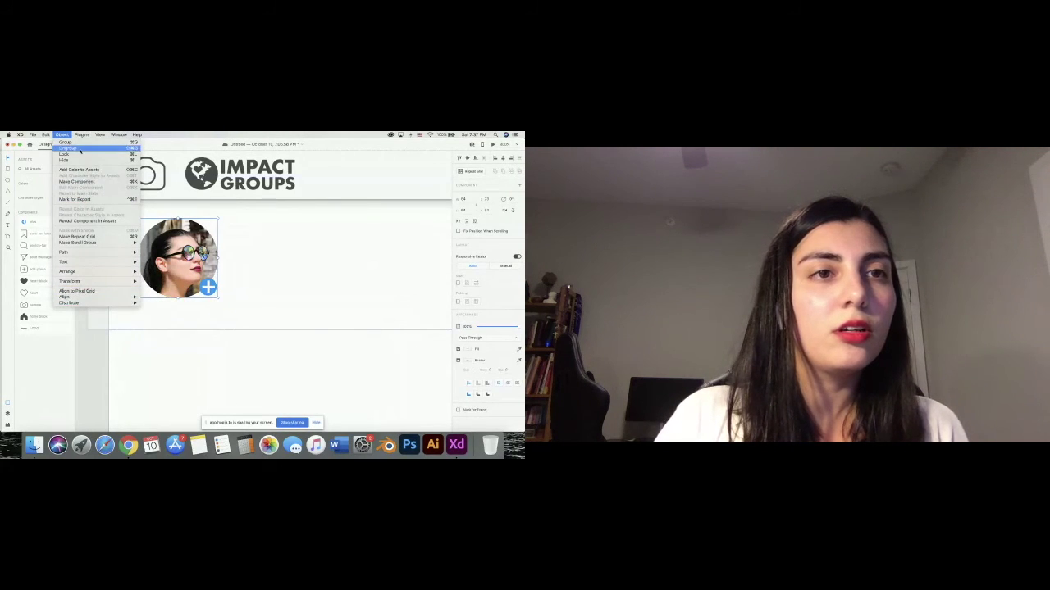
left_click(80, 149)
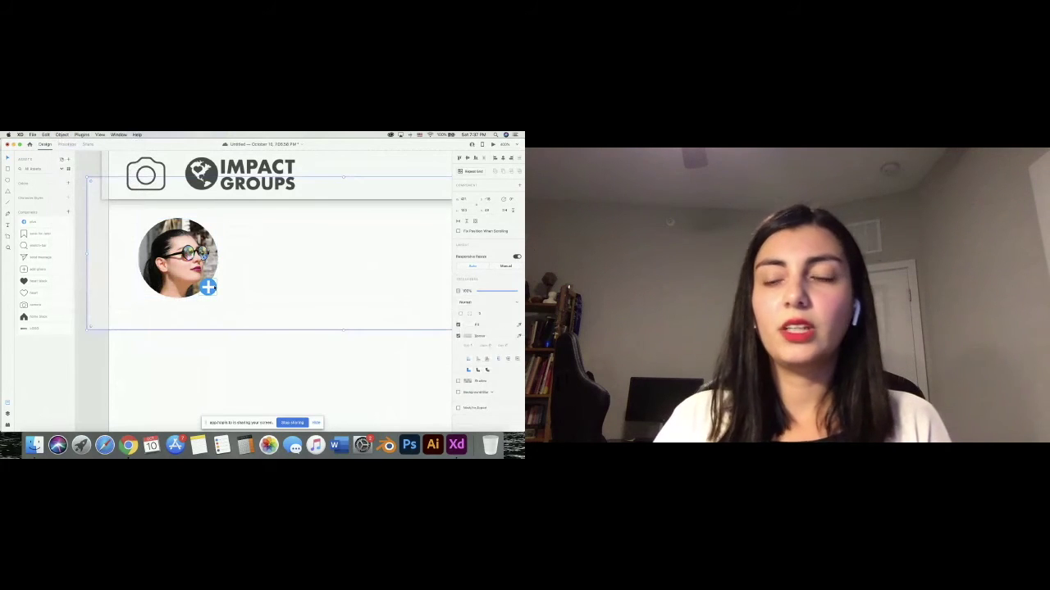
Duplicate the circular portrait without its plus badge onto the pasteboard beside the artboard.
left_click(195, 280)
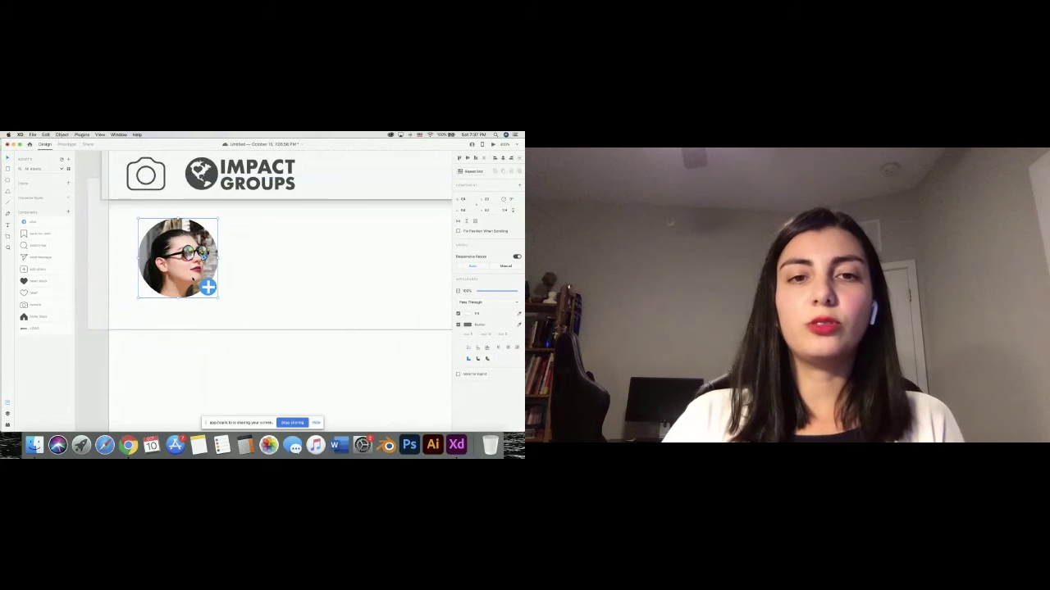
key("super+minus")
left_click_drag(231, 279, 135, 305)
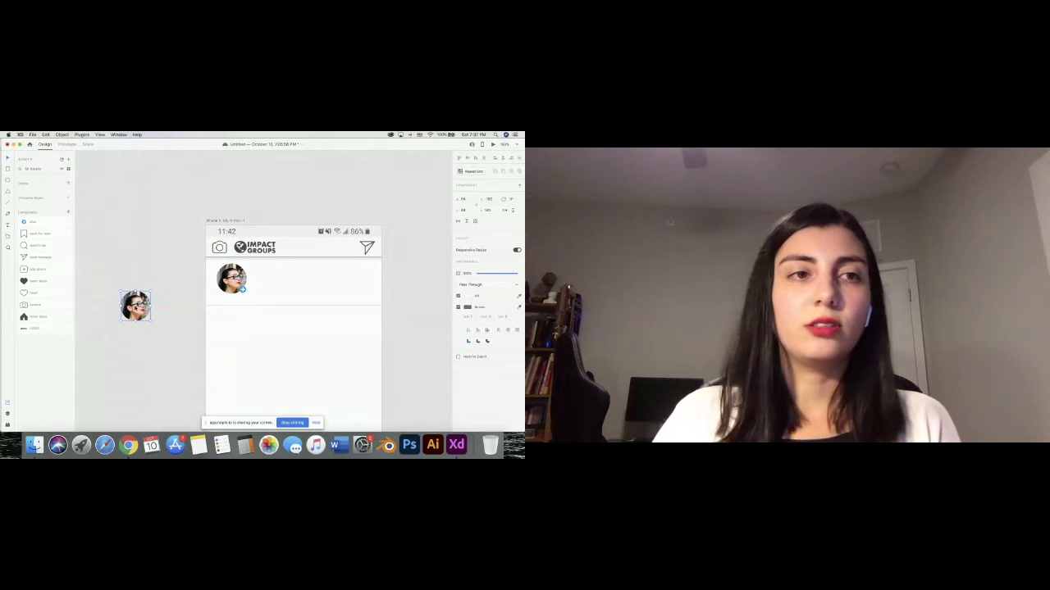
left_click(232, 279)
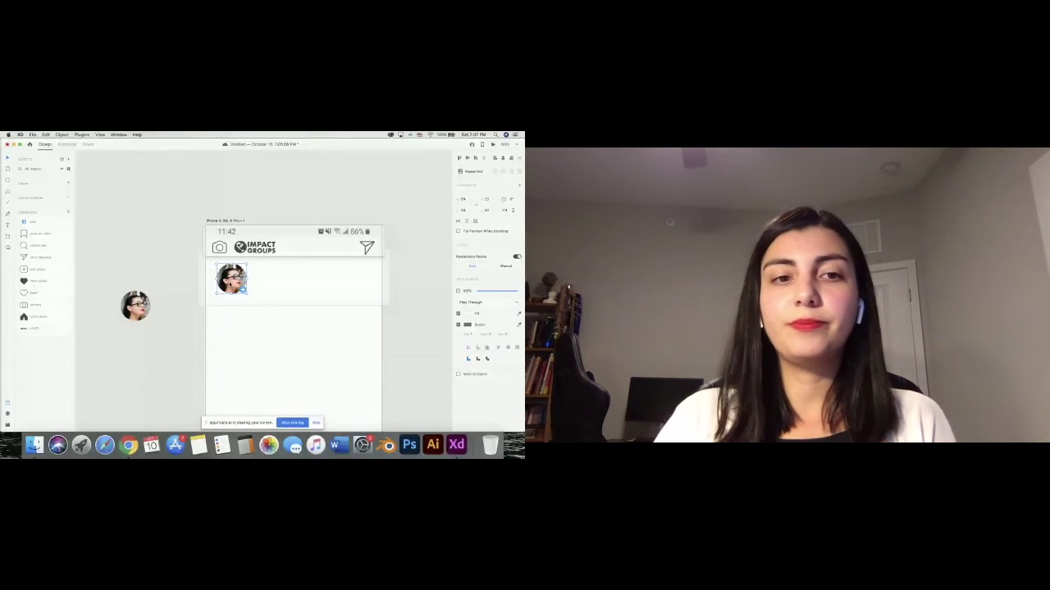
Turn the portrait copy beside the artboard into a component and rename it.
left_click(135, 306)
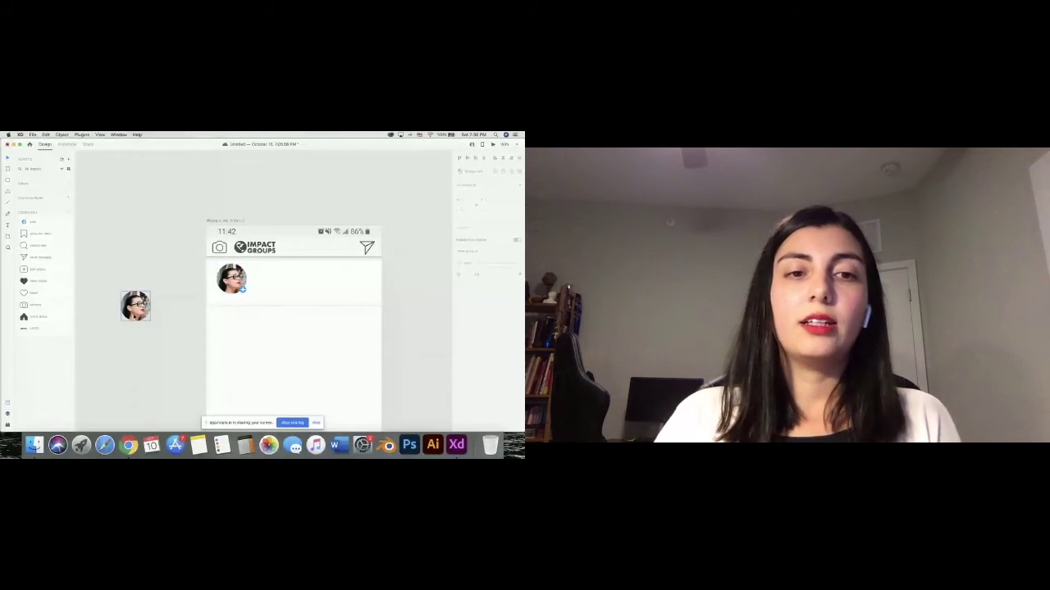
key("super+k")
type("p")
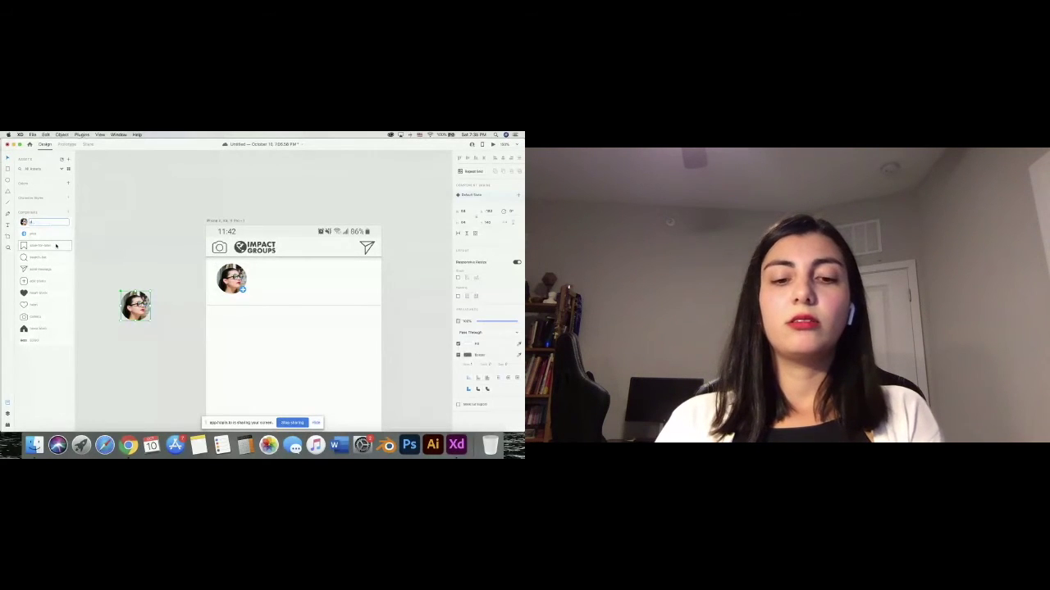
key("Return")
Group the original portrait in the stories strip together with its plus badge.
left_click(232, 279)
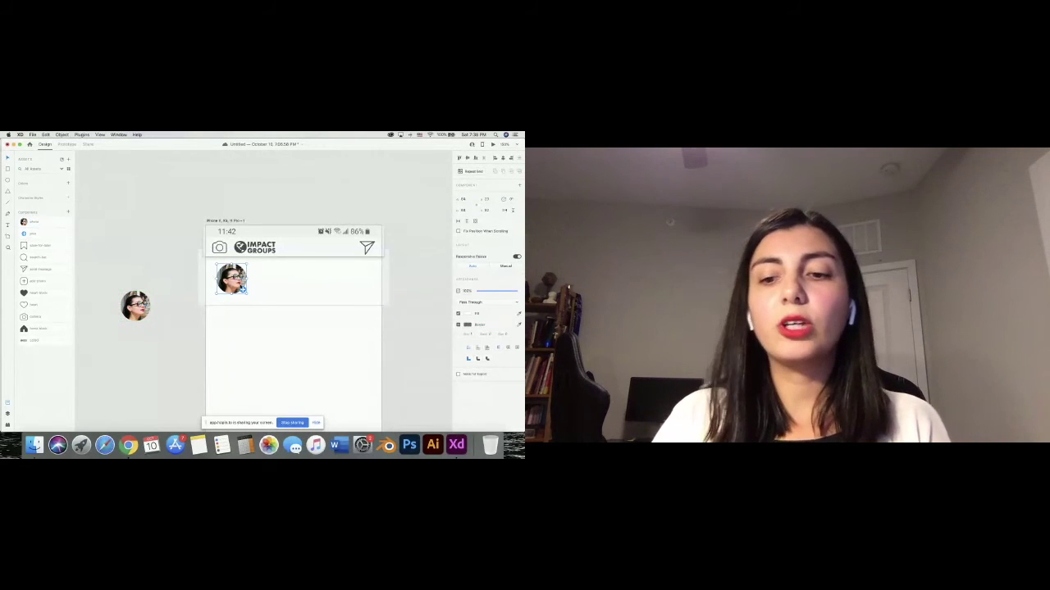
key("super+equal")
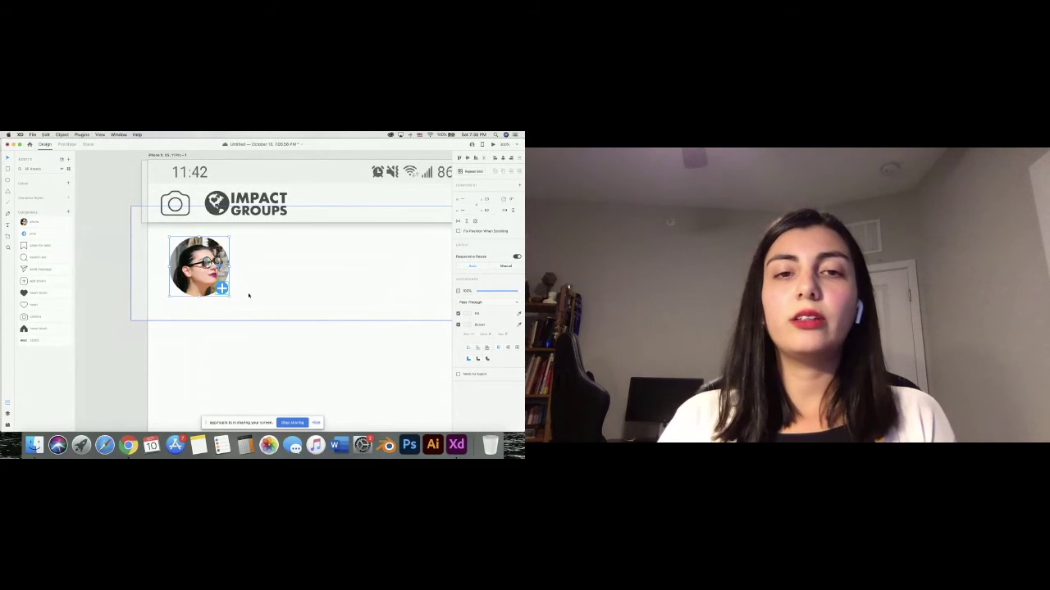
key("super+g")
key("super+minus")
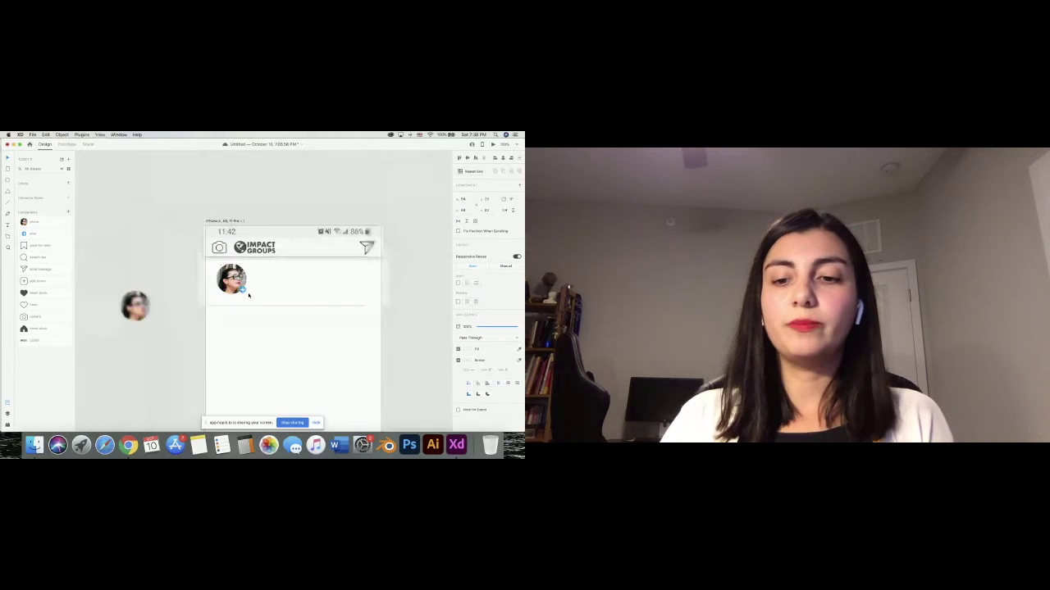
Move the portrait component into the stories strip, level with and close beside the plus-badged portrait.
left_click_drag(134, 305, 271, 279)
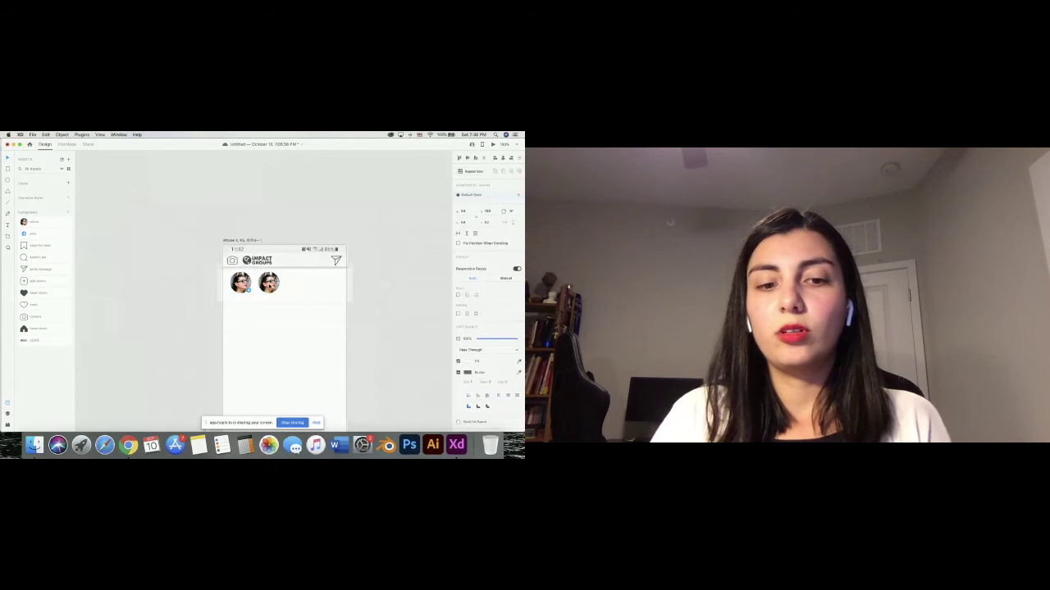
key("super+equal")
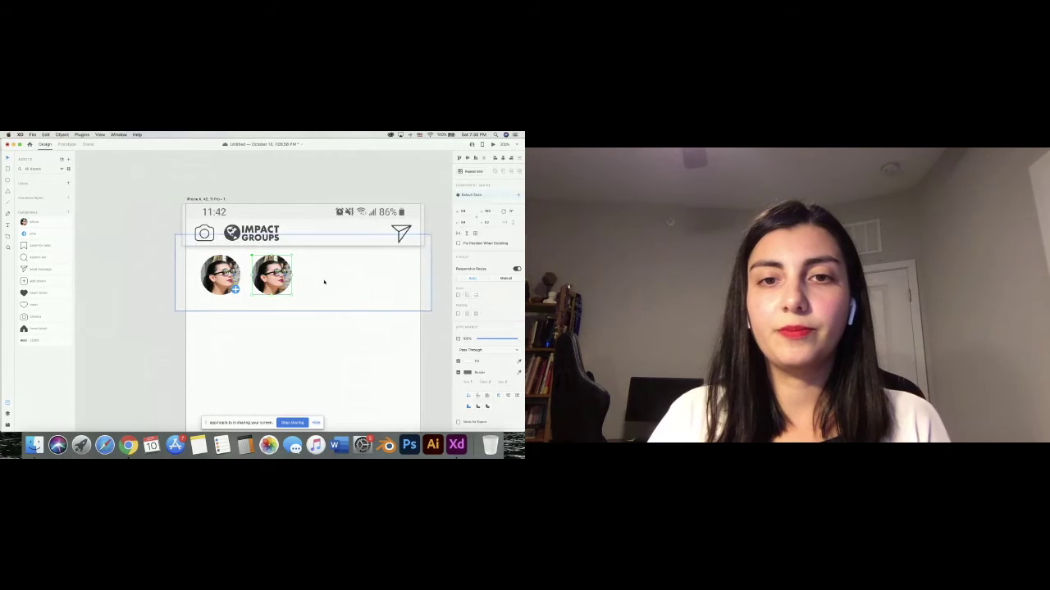
left_click_drag(271, 274, 277, 280)
key("super+minus")
key("super+minus")
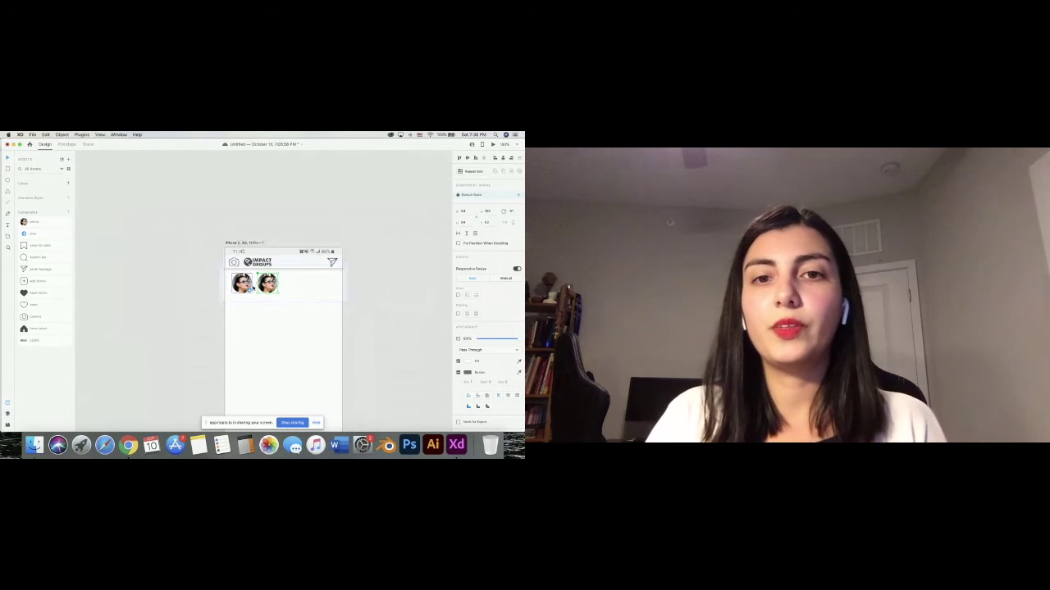
Try to repeat the portraits across the width of the stories strip with a repeat grid.
left_click(243, 285)
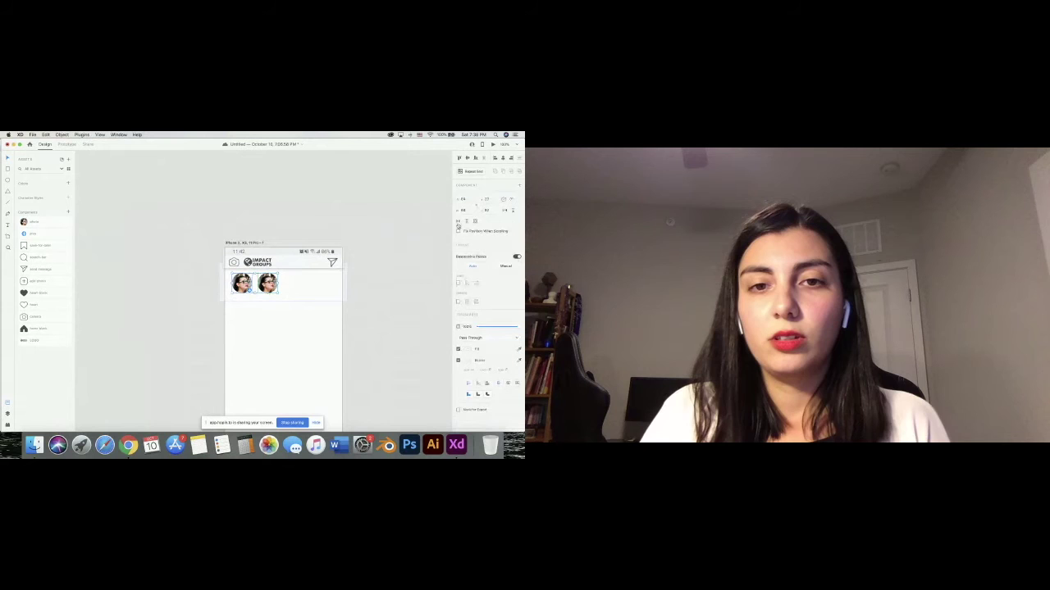
key("super+r")
left_click_drag(283, 284, 346, 282)
key("super+z")
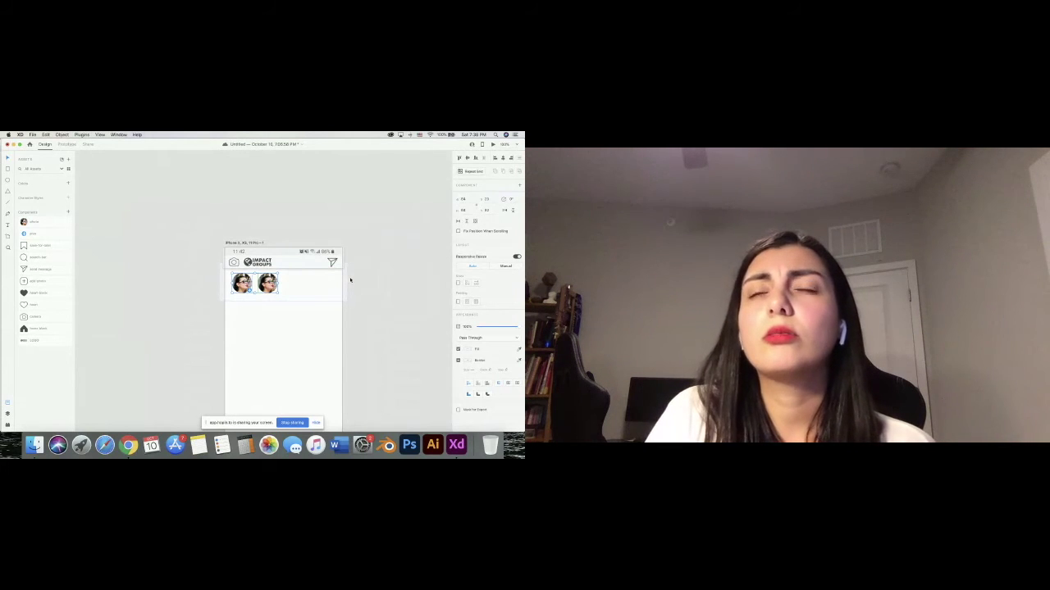
Save the design as a local document named InstagramRecreate on the Desktop.
left_click(33, 134)
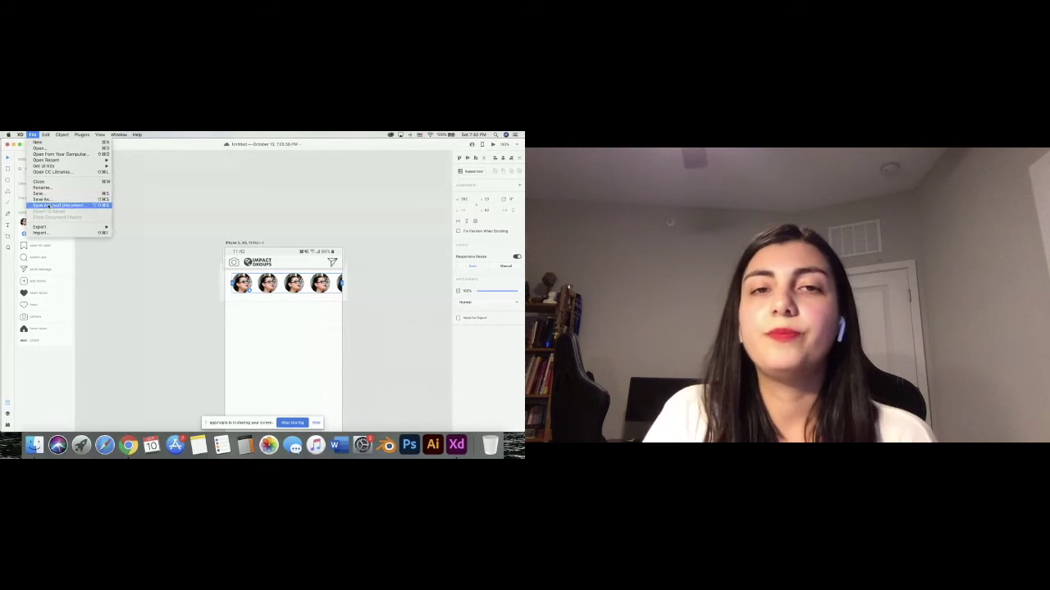
left_click(50, 206)
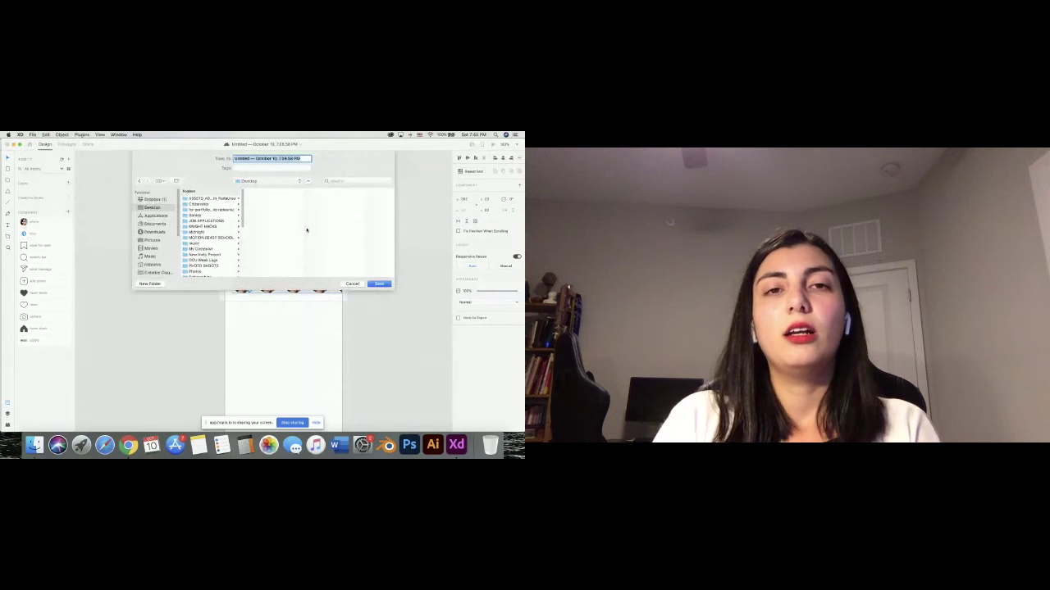
type("h")
type("nstagramRecents")
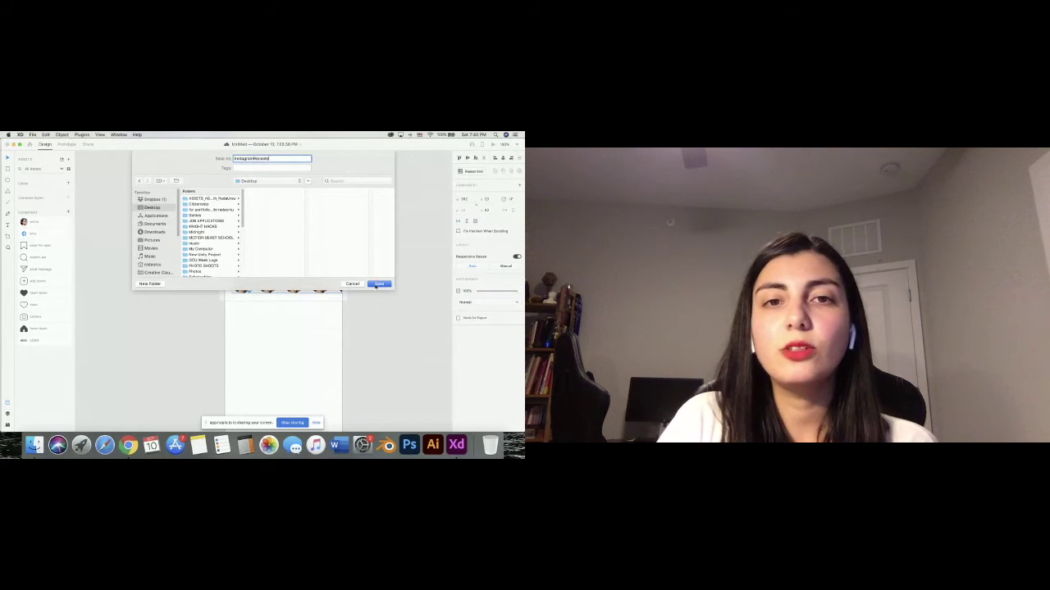
left_click(379, 284)
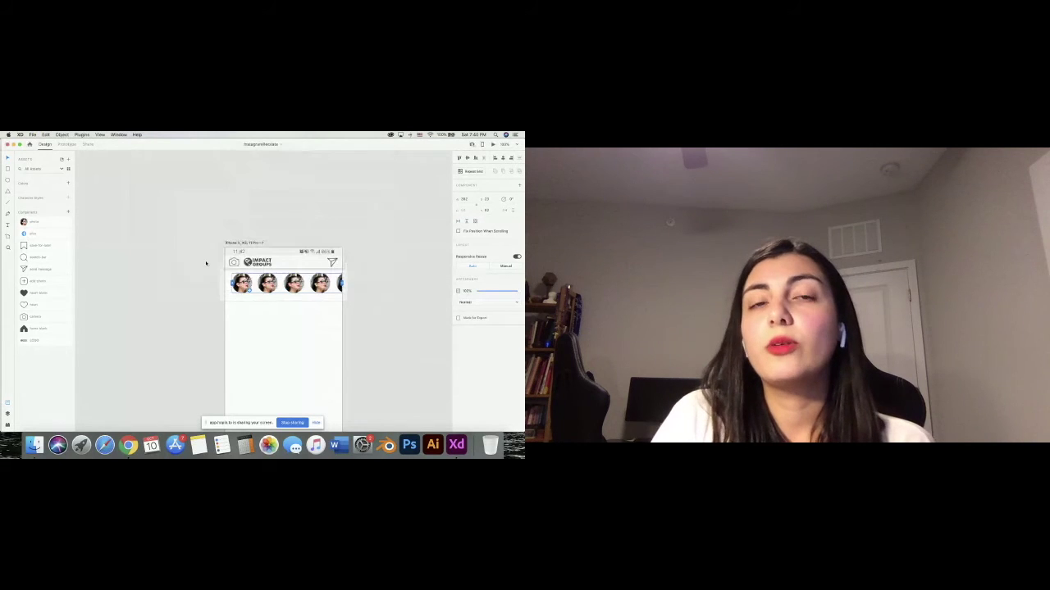
Lower the vertical shadow offset of the white bar along the artboard's bottom edge by four steps.
scroll(326, 304, "down", 1)
left_click(326, 314)
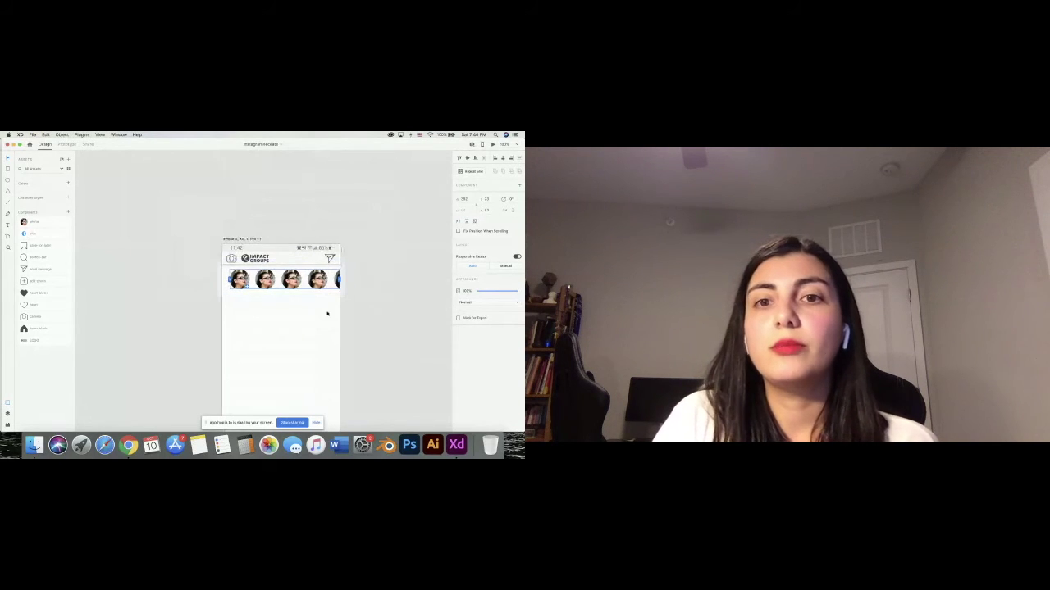
scroll(326, 313, "down", 5)
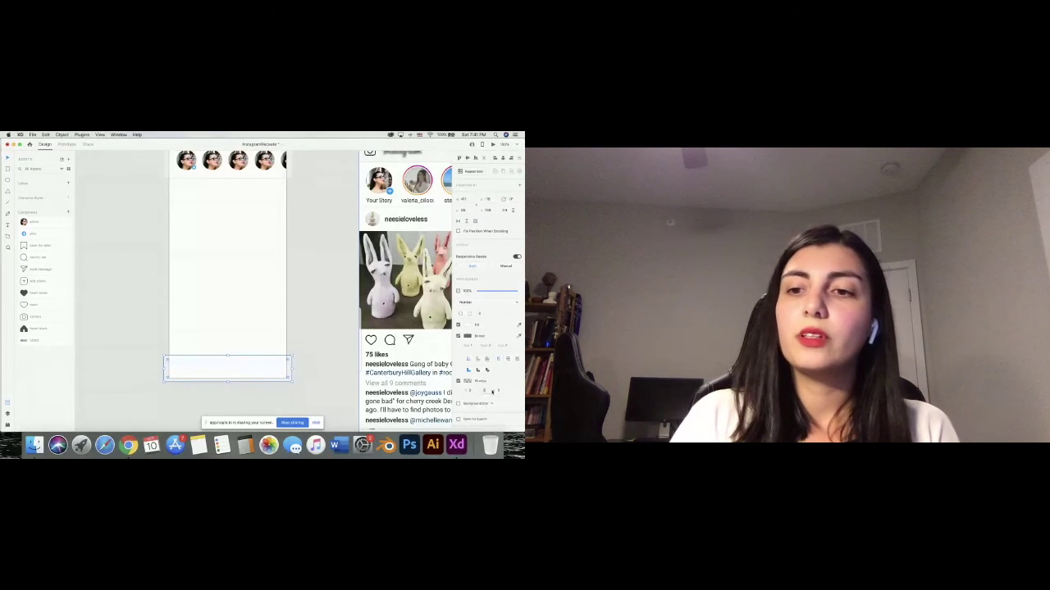
key("Down")
key("Down")
key("Down")
key("Down")
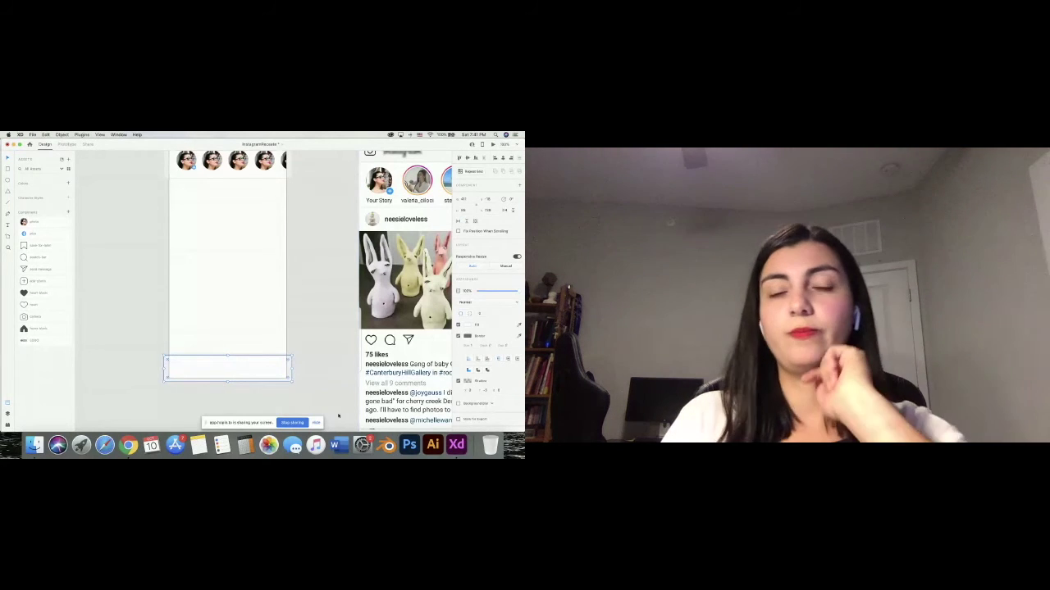
left_click(307, 370)
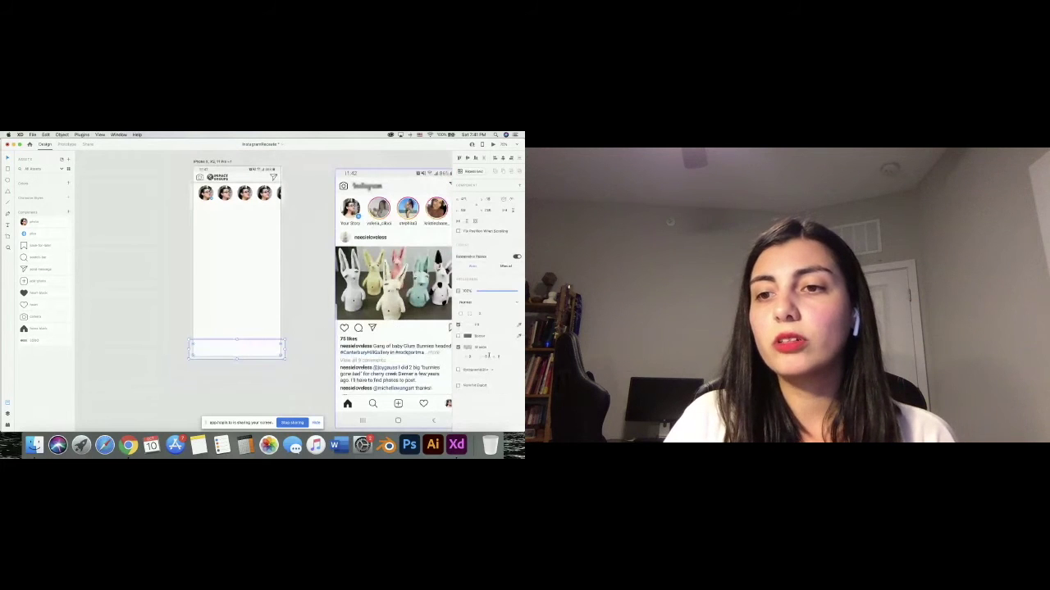
left_click(283, 374)
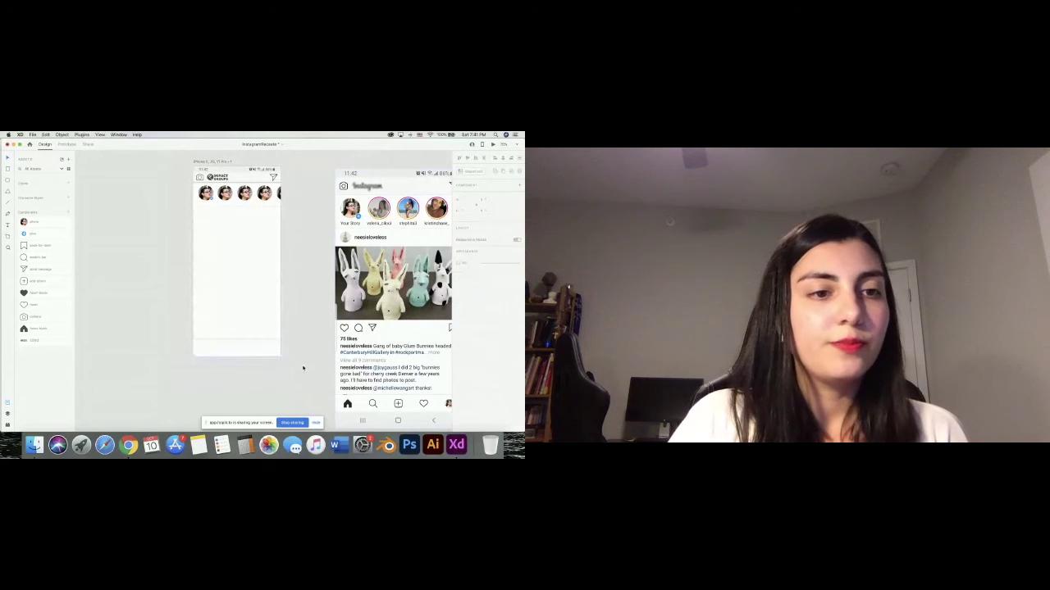
Add the filled home icon component to the artboard's bottom bar and set its width to 30.
scroll(303, 368, "down", 2)
scroll(302, 368, "right", 2)
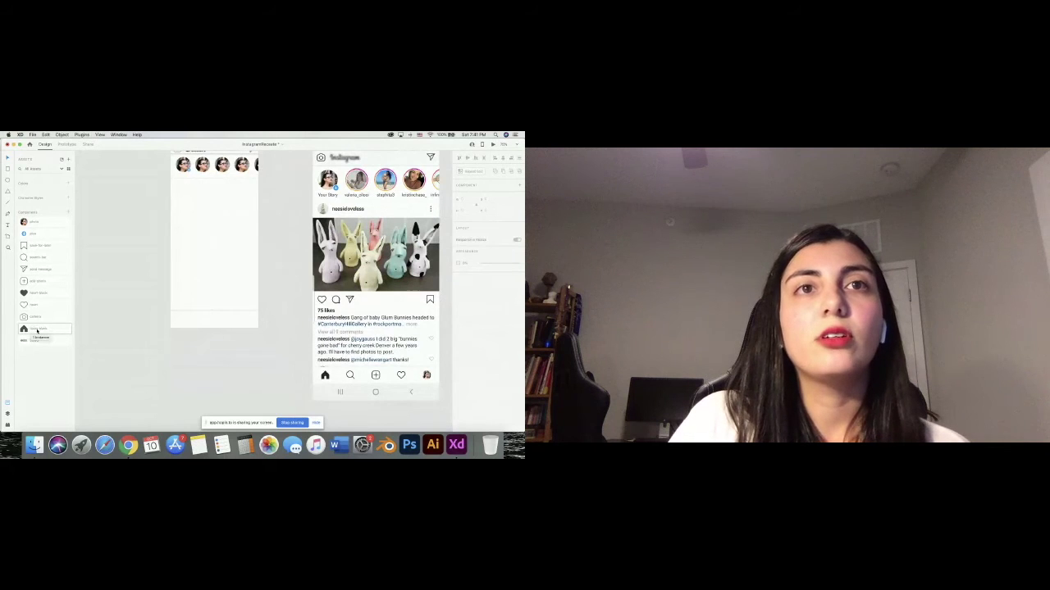
left_click_drag(36, 331, 195, 321)
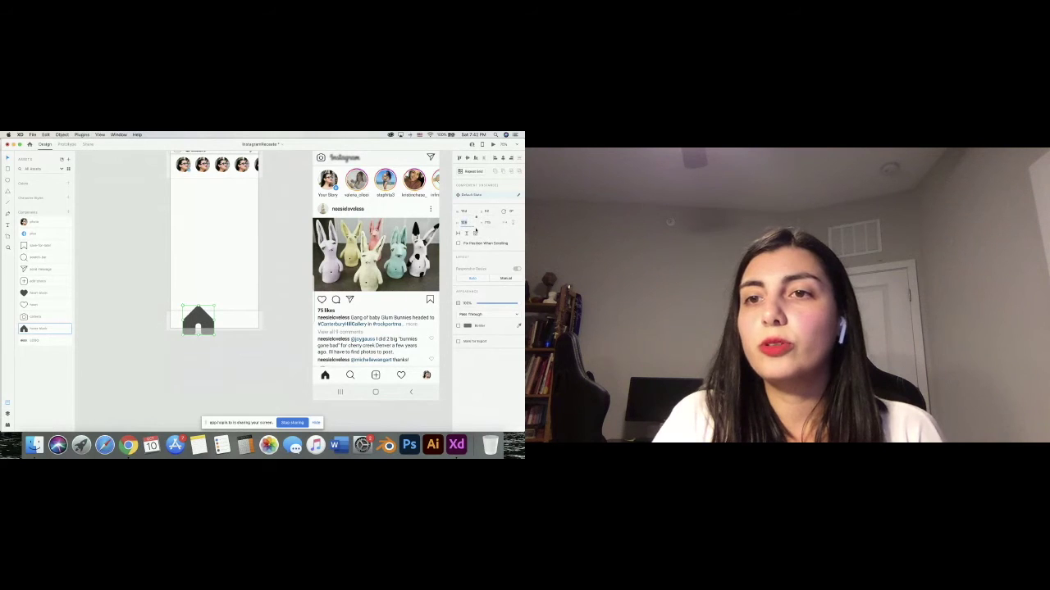
type("3")
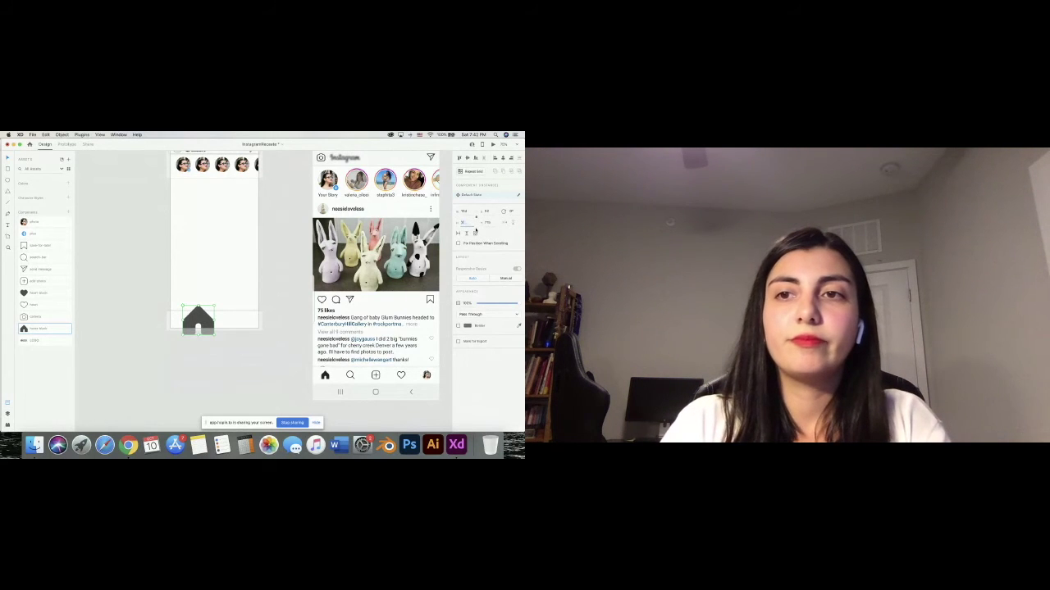
type("0")
key("Return")
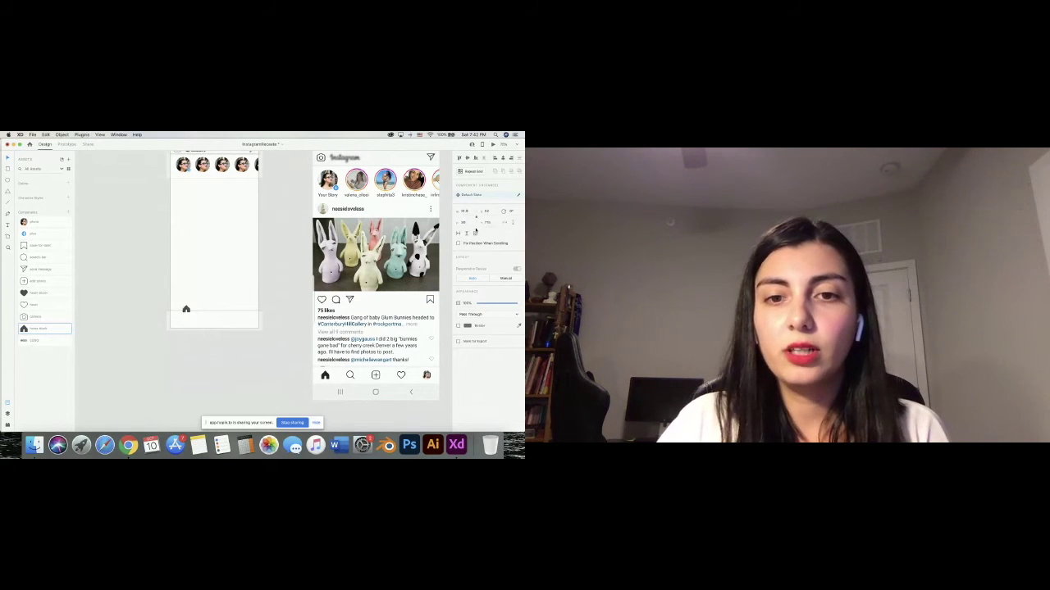
Place the add-photo icon in the bottom bar and move the small portrait to the bar's end, beside the heart icon.
scroll(272, 348, "up", 3)
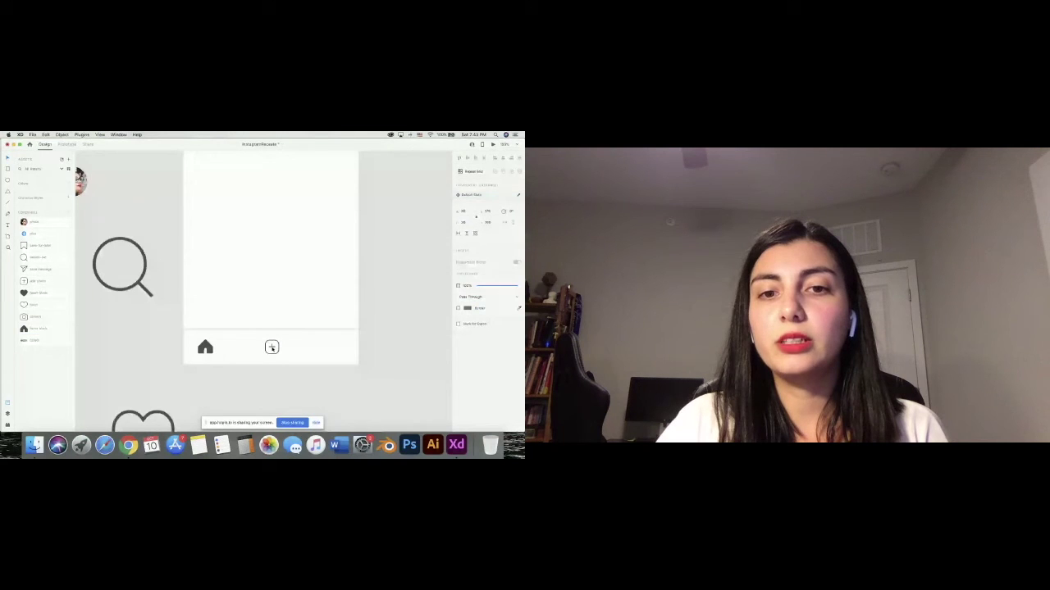
left_click(272, 347)
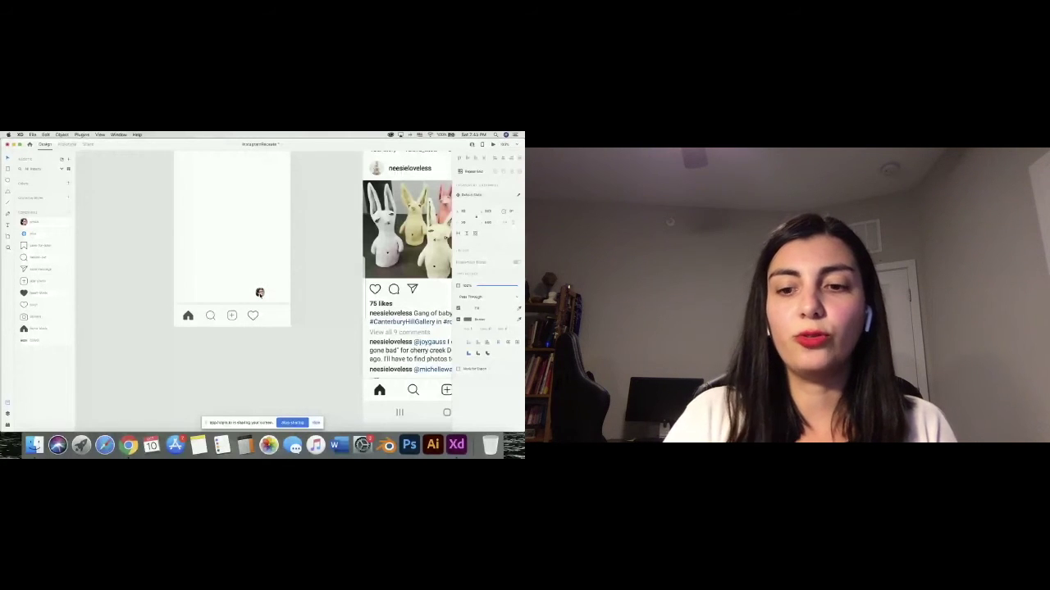
left_click_drag(260, 292, 275, 315)
scroll(249, 298, "down", 2)
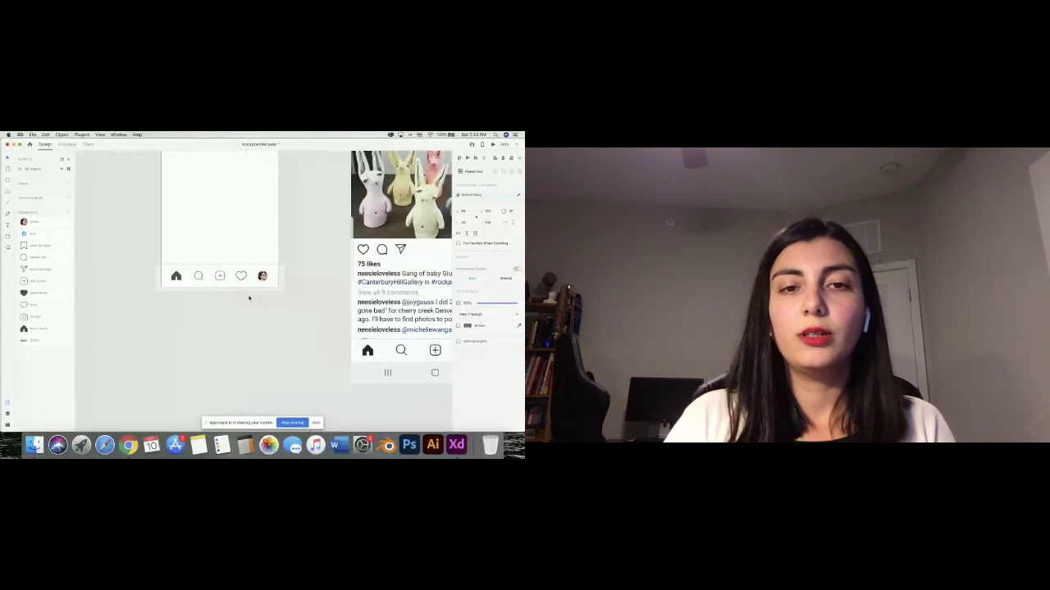
scroll(246, 301, "down", 3)
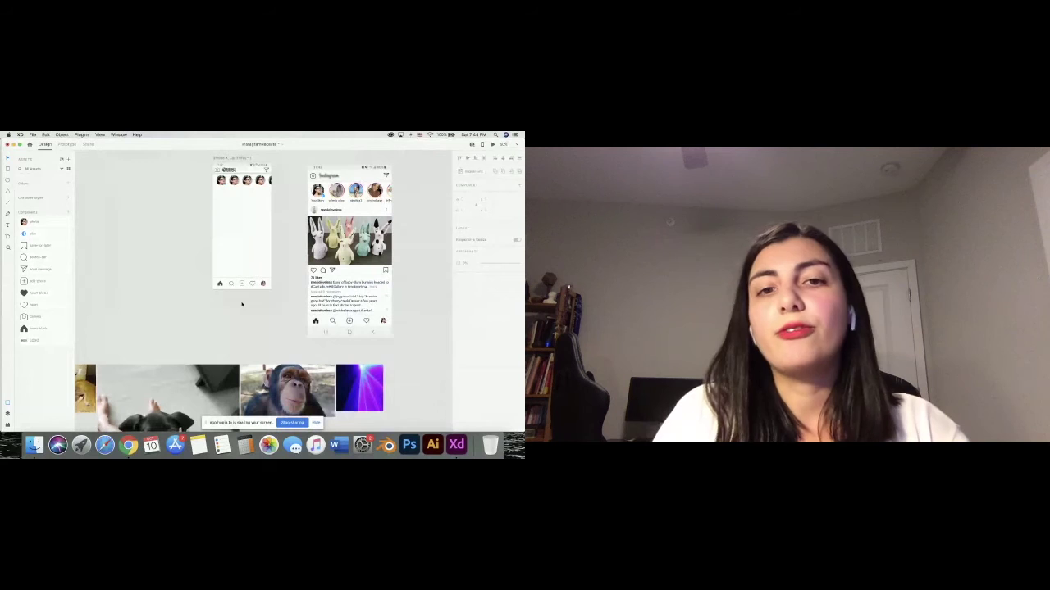
Save the document and move the Instagram feed reference screenshot beneath the Activity reference screenshot.
left_click(32, 135)
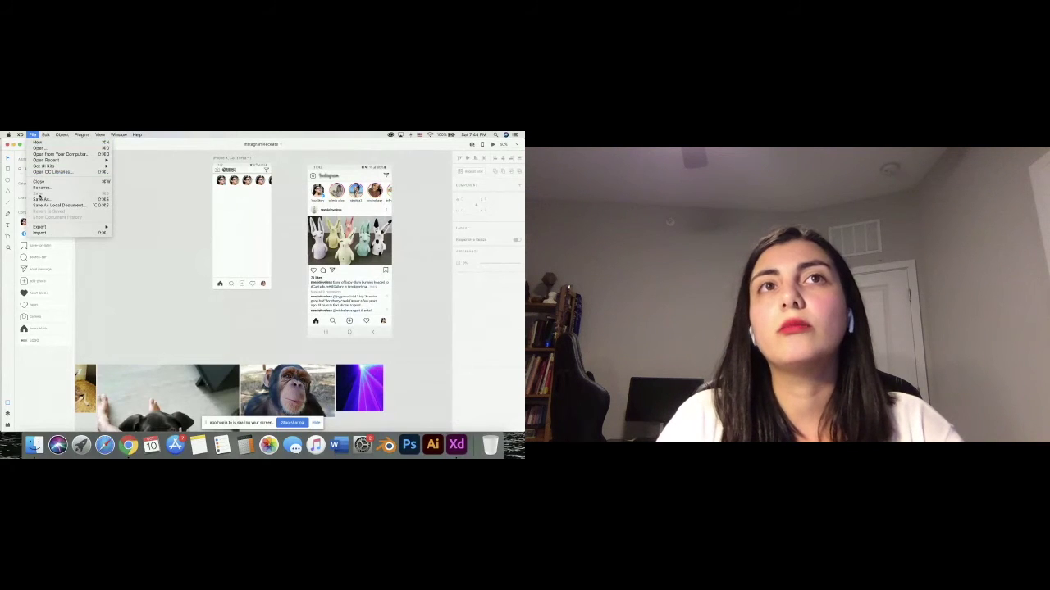
left_click(156, 229)
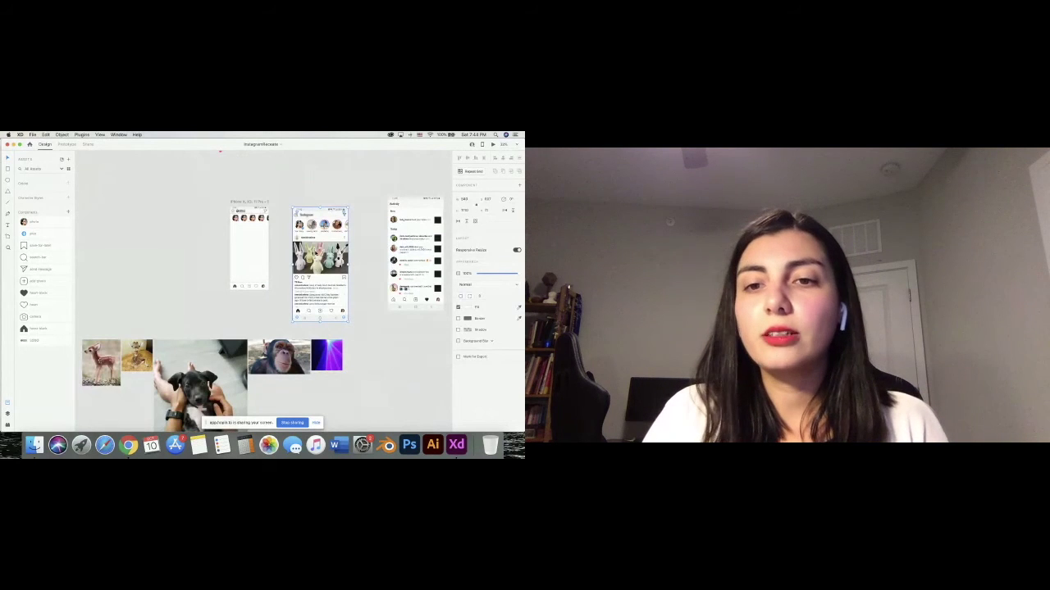
left_click_drag(319, 275, 412, 382)
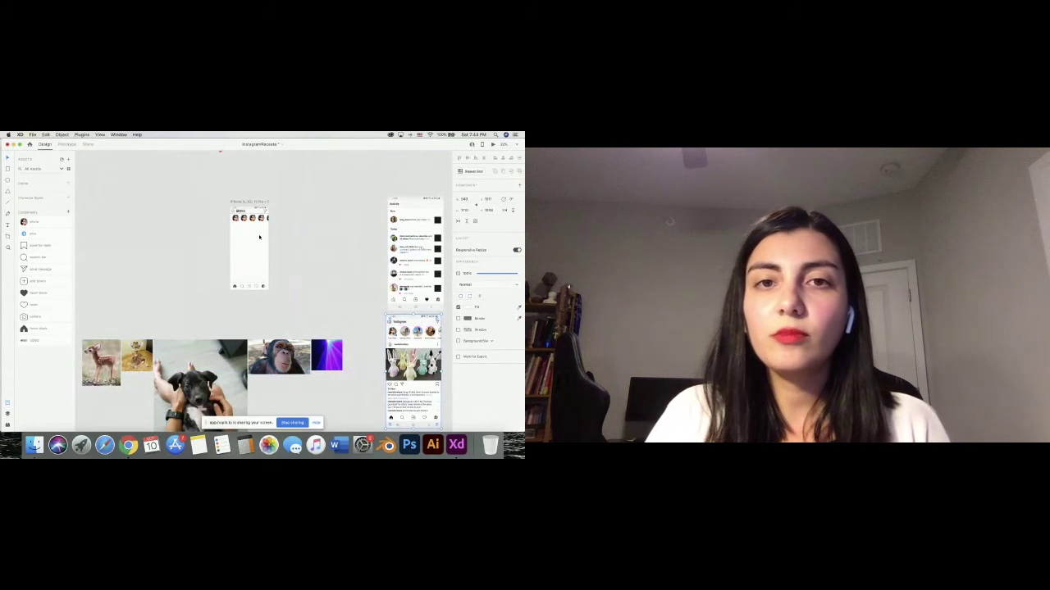
Switch from the component assets to the layers and display the layer list of the iPhone artboard.
scroll(260, 237, "up", 5)
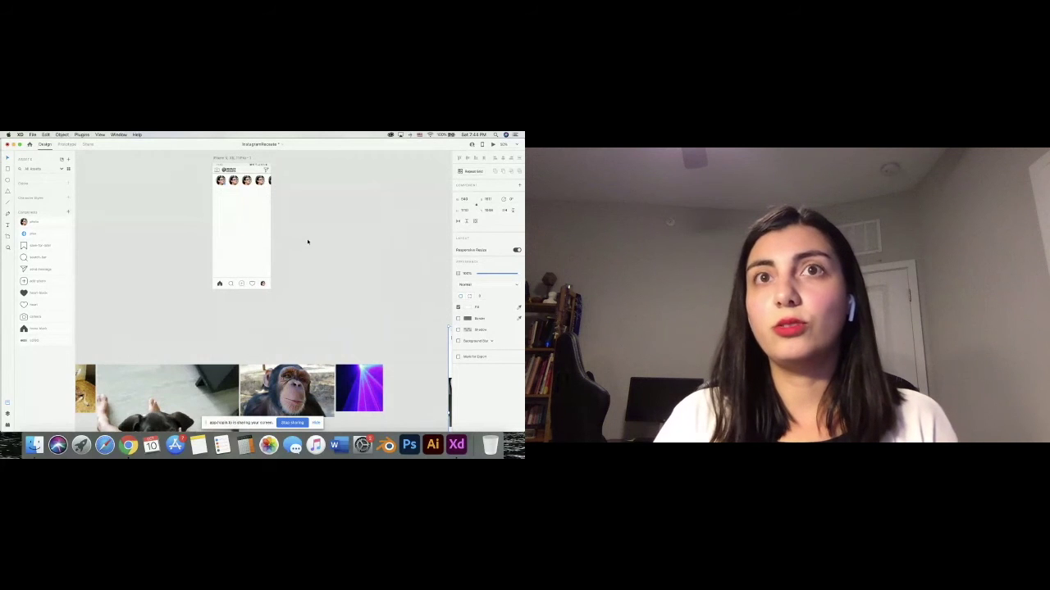
scroll(308, 241, "up", 3)
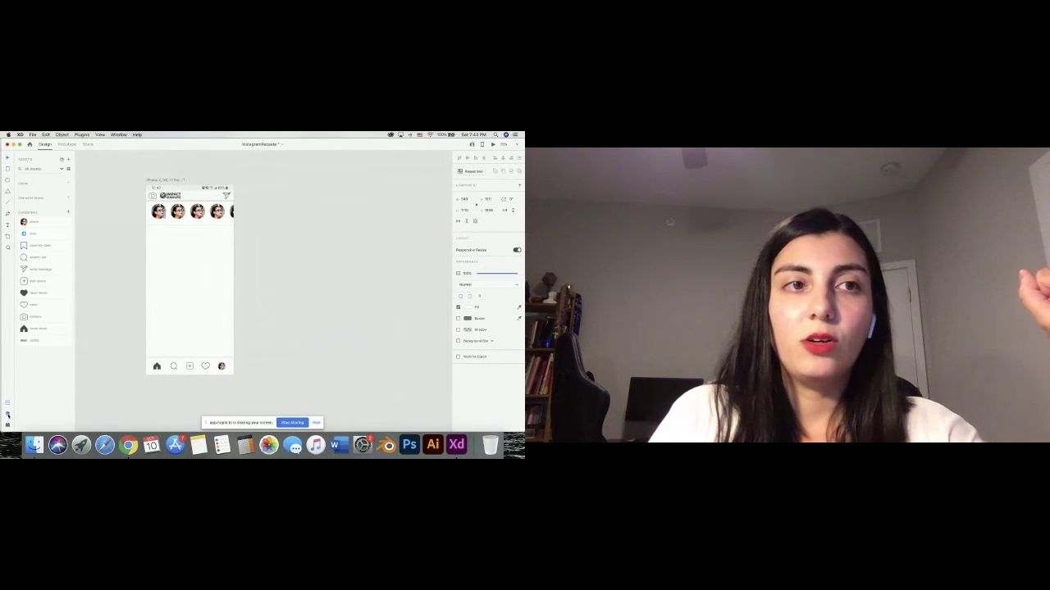
left_click(7, 414)
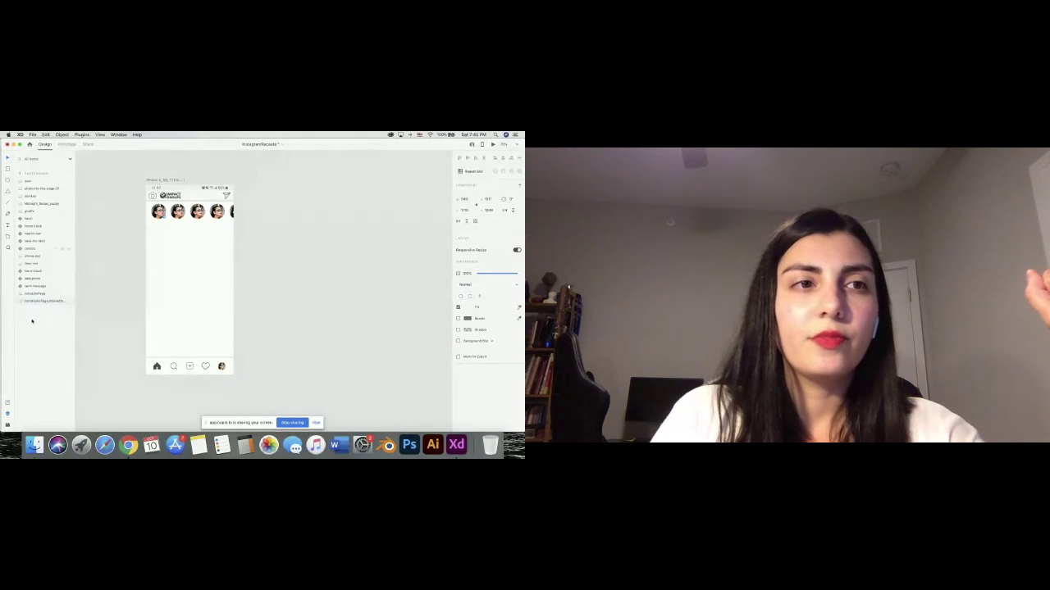
left_click(7, 404)
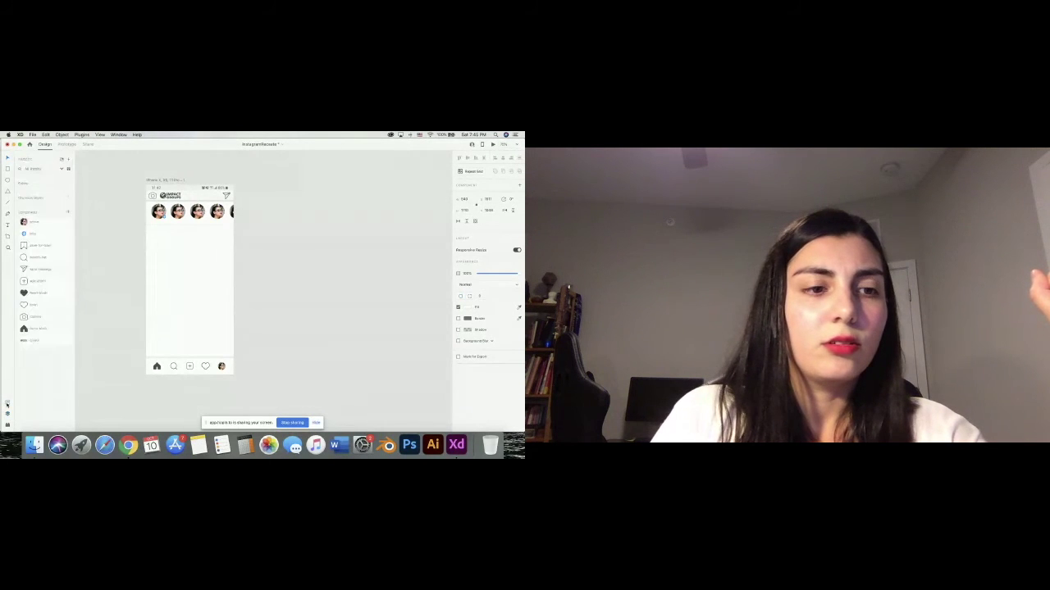
left_click(7, 414)
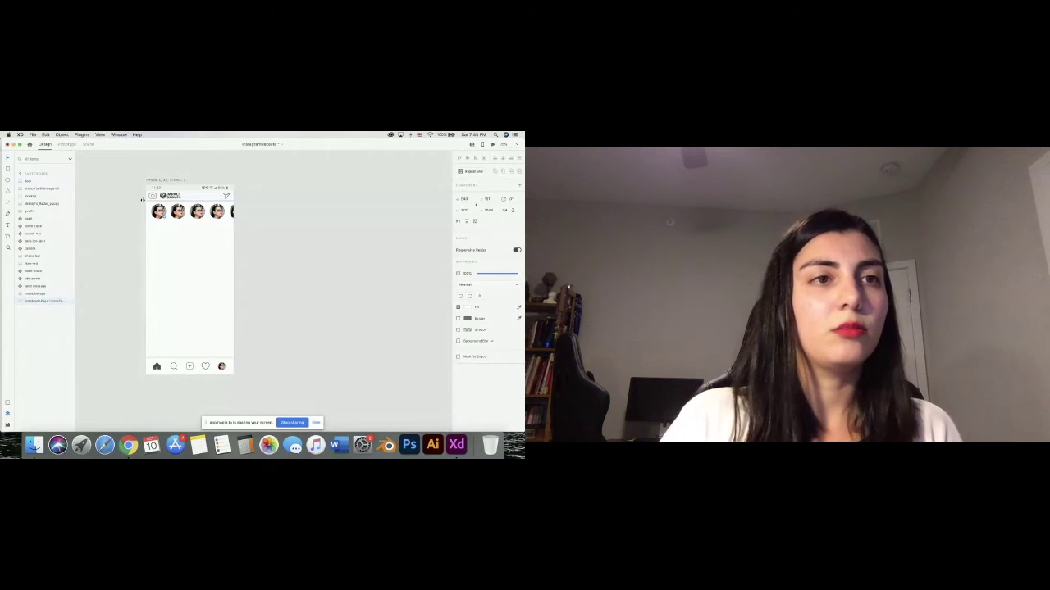
left_click(170, 239)
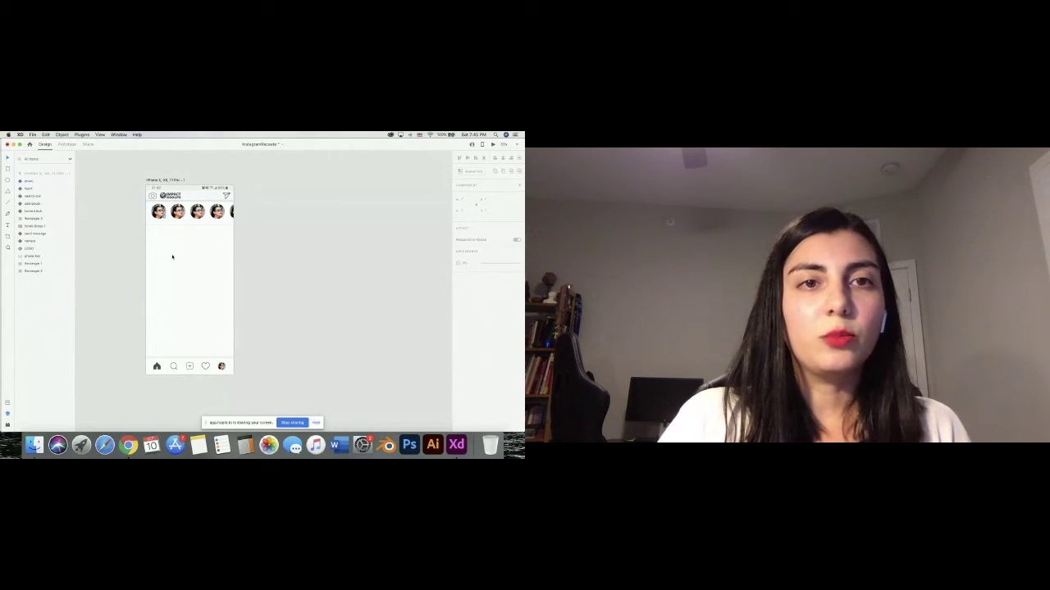
Duplicate the iPhone artboard beside the original and replace the outlined heart in the copy's bottom bar with the filled heart component.
left_click_drag(172, 258, 301, 263)
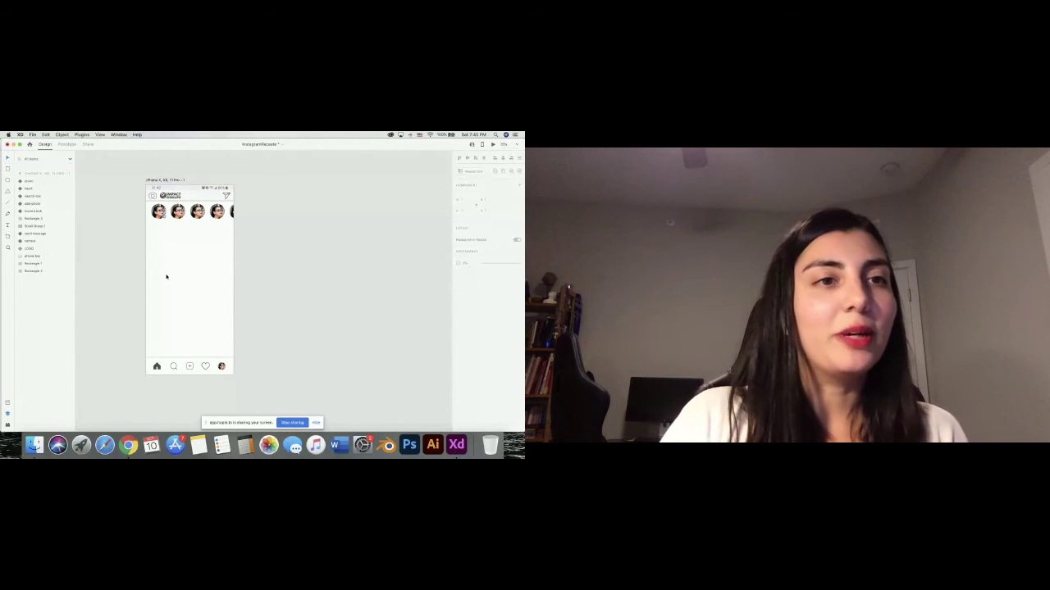
key("super+0")
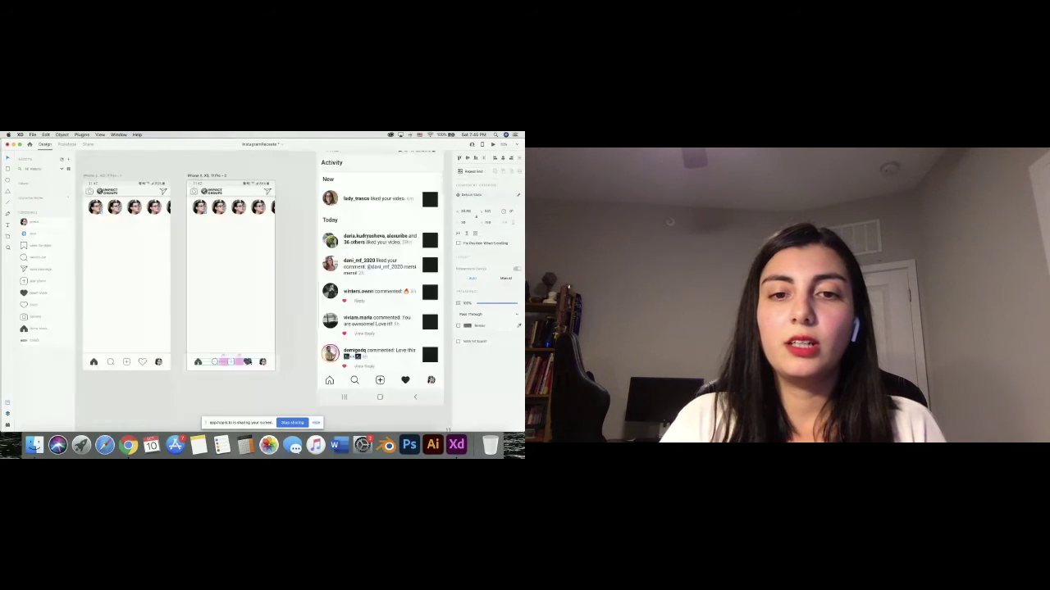
left_click(247, 387)
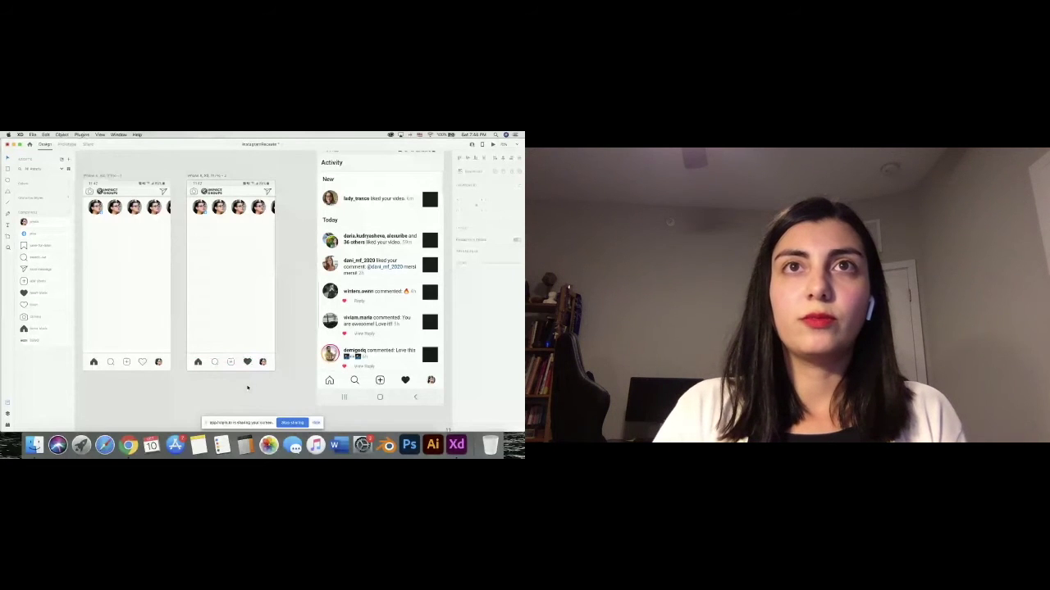
Add the title text "Activity" in the header bar of the second artboard, below the status bar.
scroll(246, 387, "up", 5)
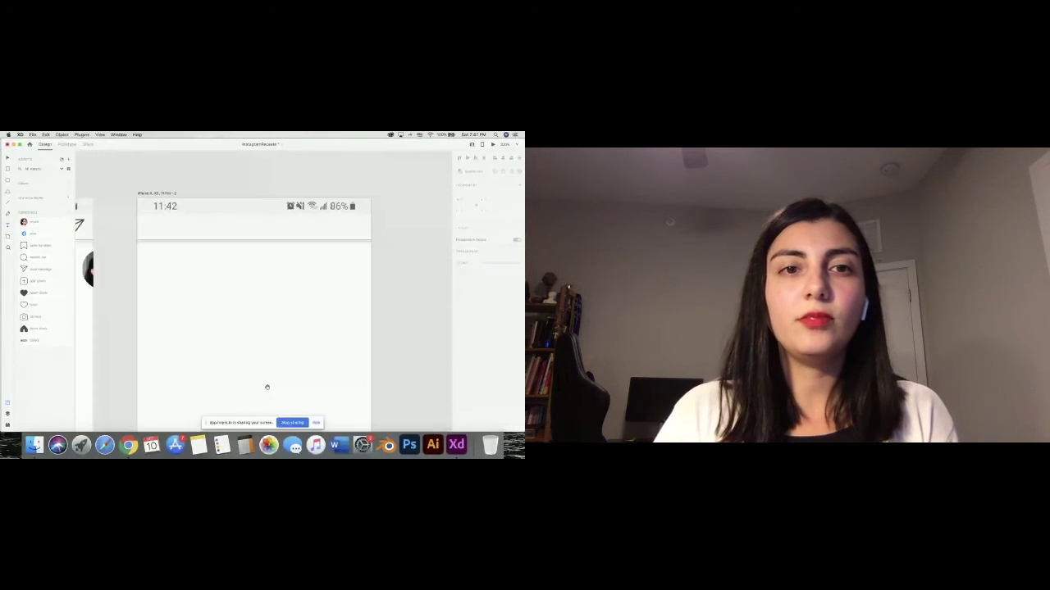
left_click(228, 274)
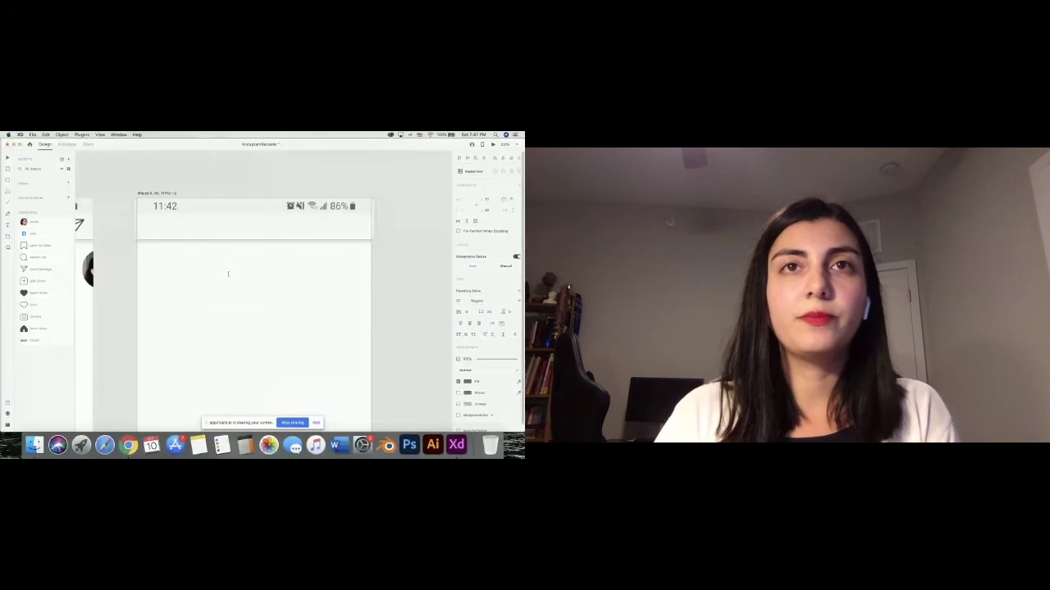
type("Activity")
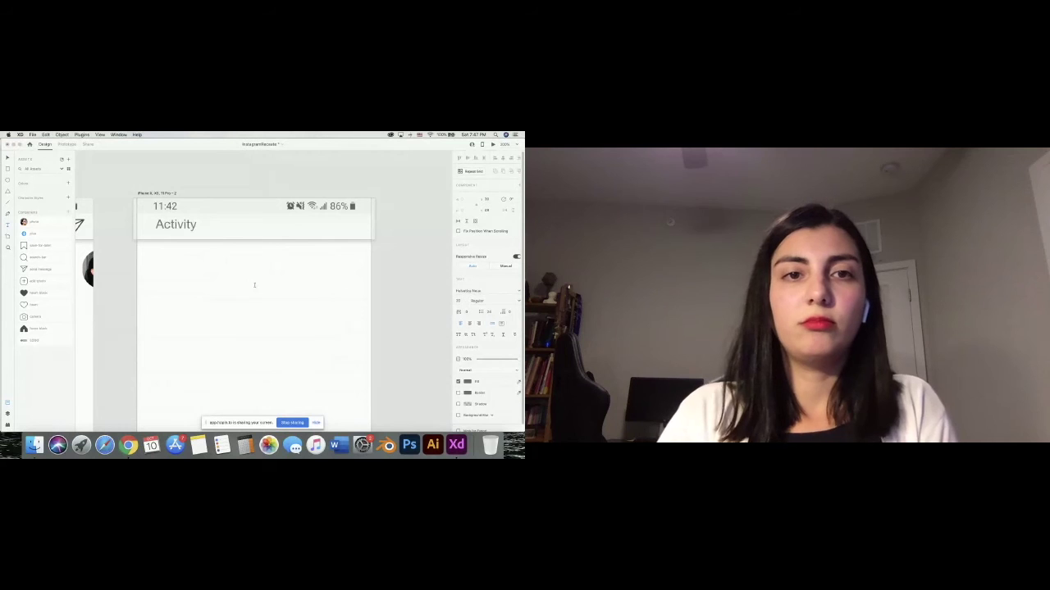
key("super+0")
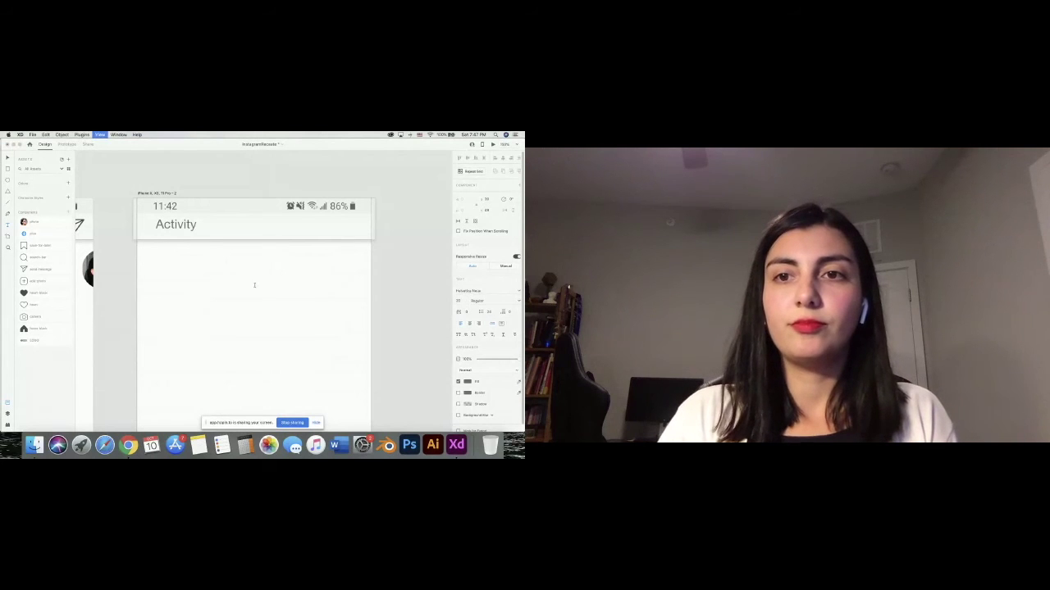
key("super+0")
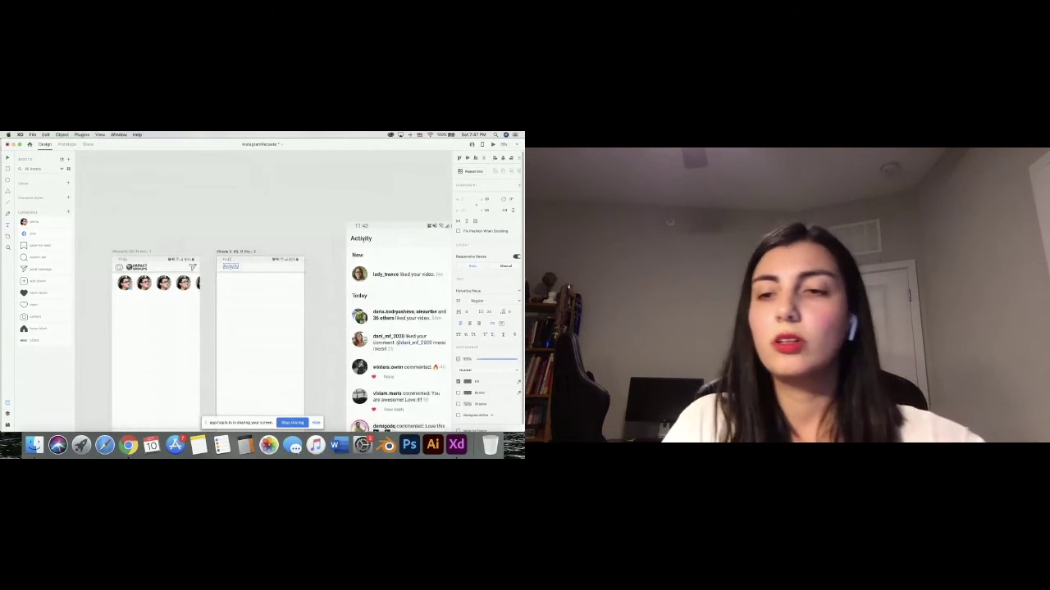
key("super+equal")
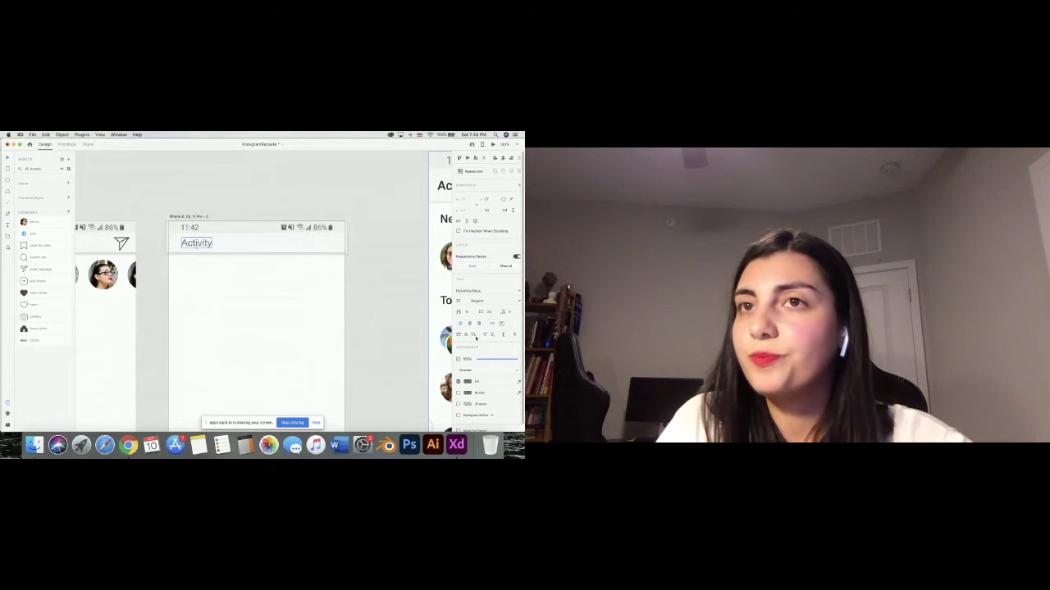
Browse fonts for the "Activity" title in the second artboard's header and set it to InaiMathi.
left_click(517, 291)
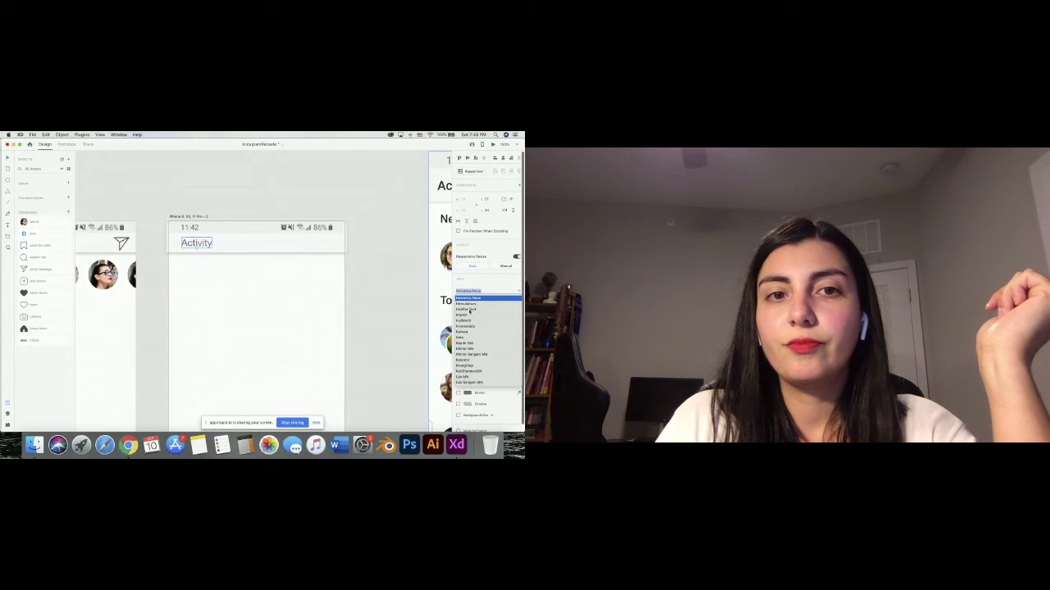
left_click(470, 310)
key("Down")
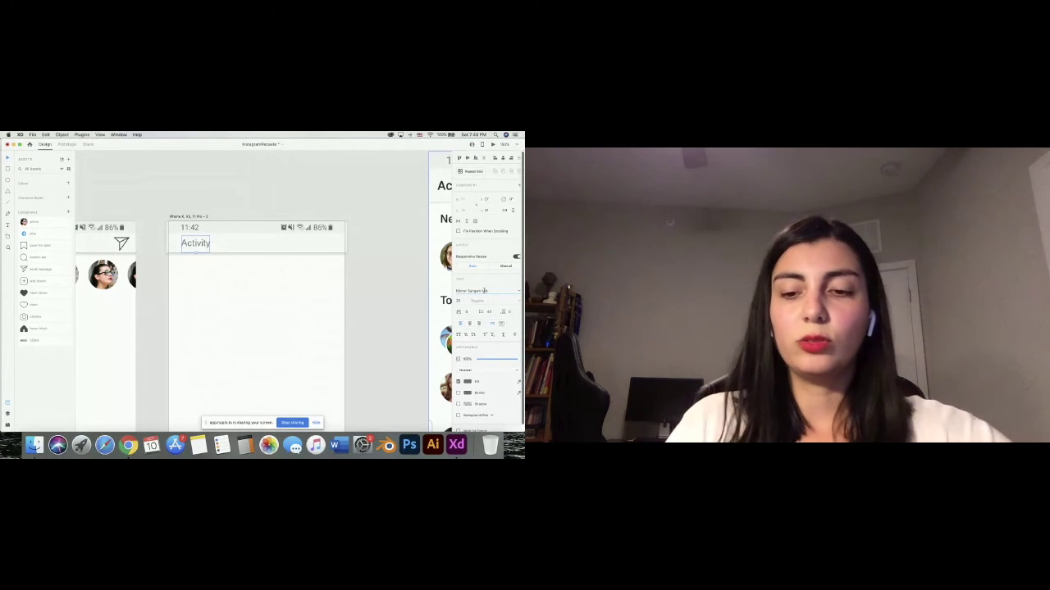
key("super+minus")
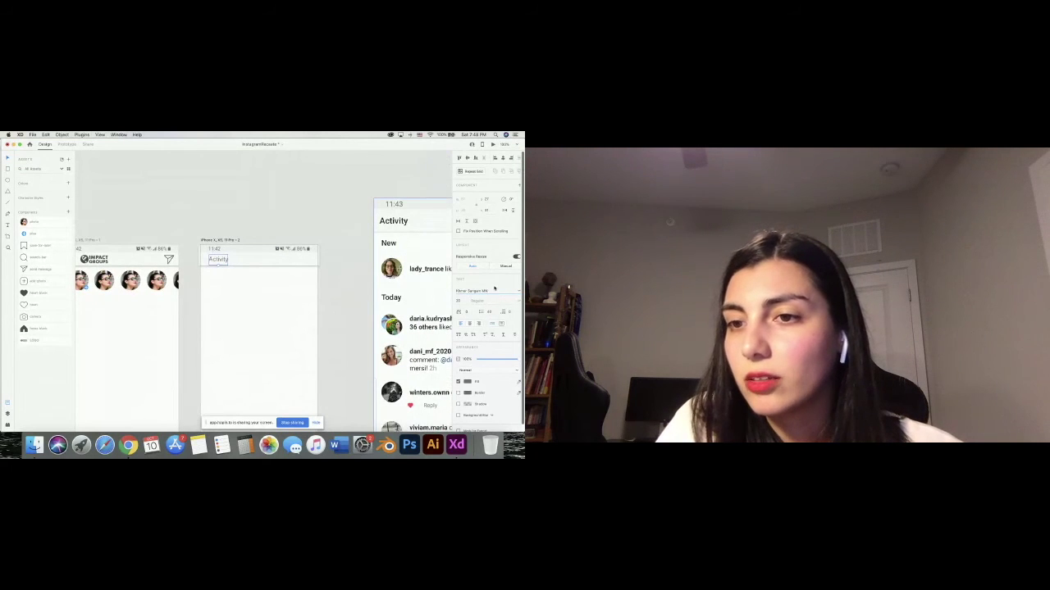
key("Up")
key("Up")
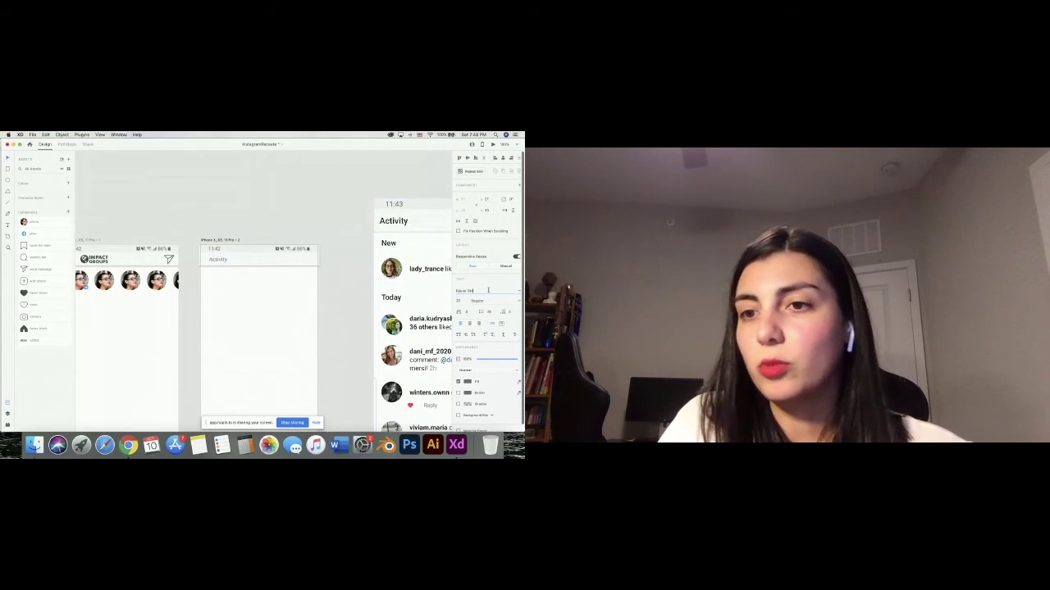
key("Up")
key("Up")
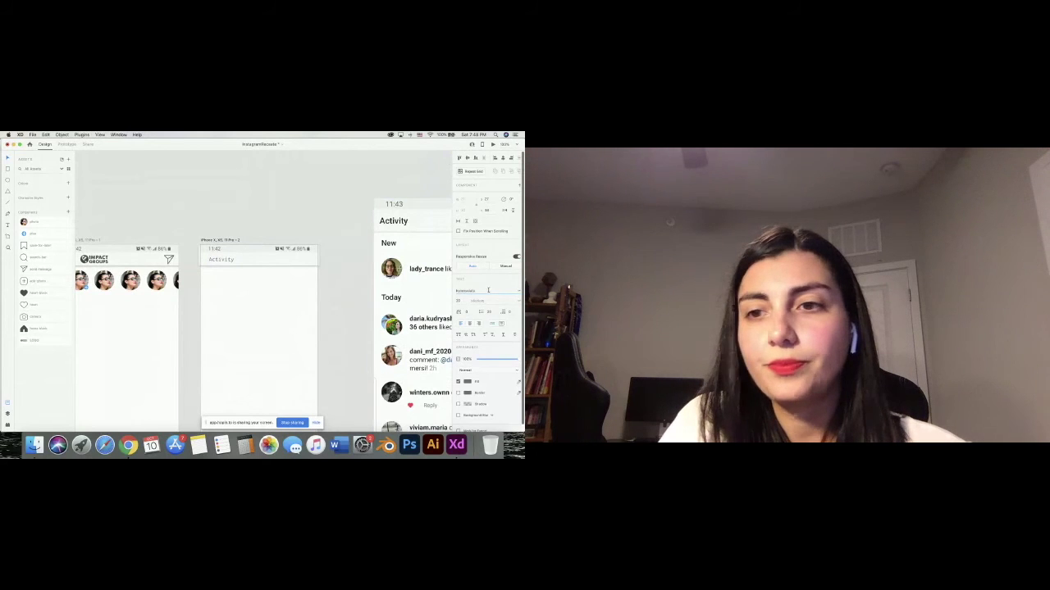
key("Up")
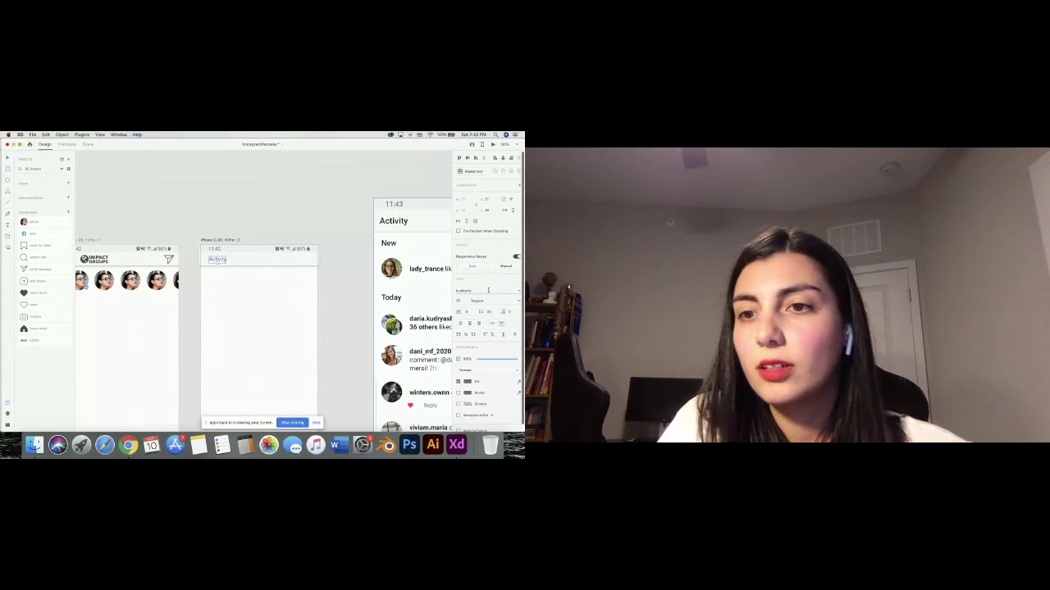
key("Tab")
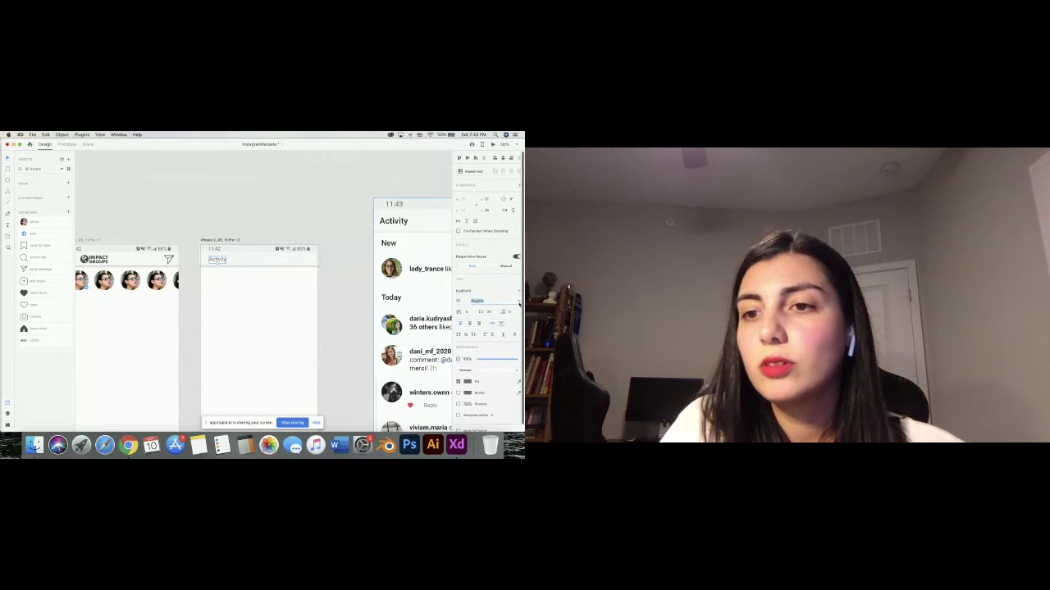
Set the "Activity" title's font weight to Bold and darken its fill to near-black.
left_click(518, 302)
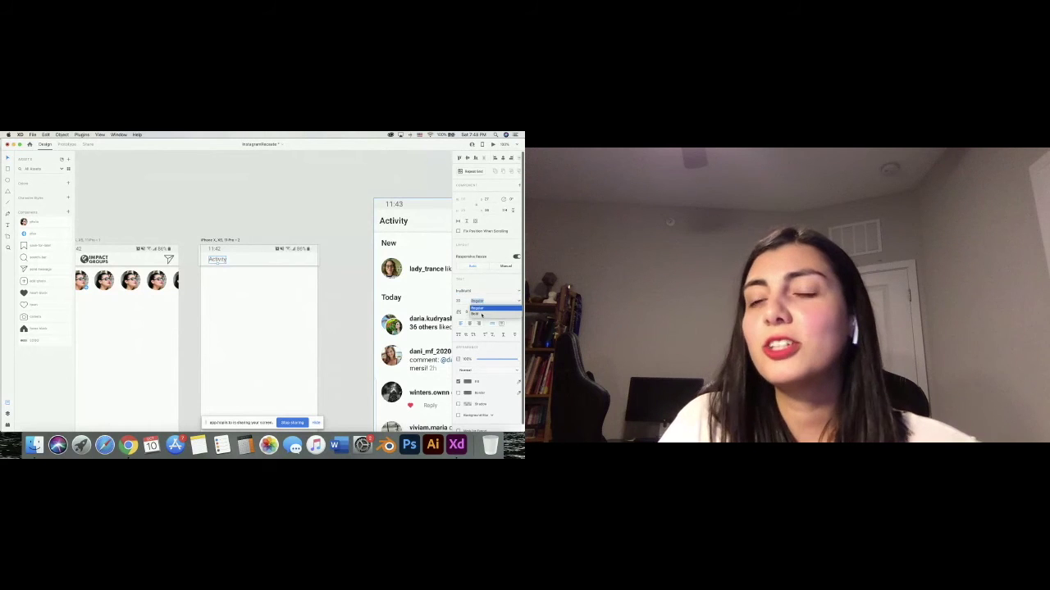
left_click(481, 315)
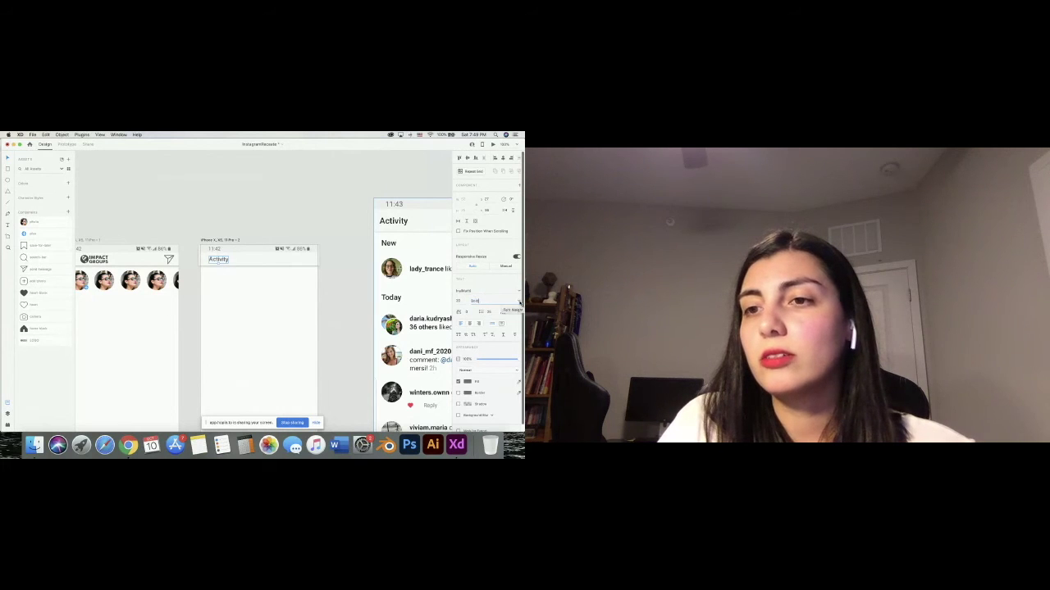
left_click(519, 302)
left_click(462, 296)
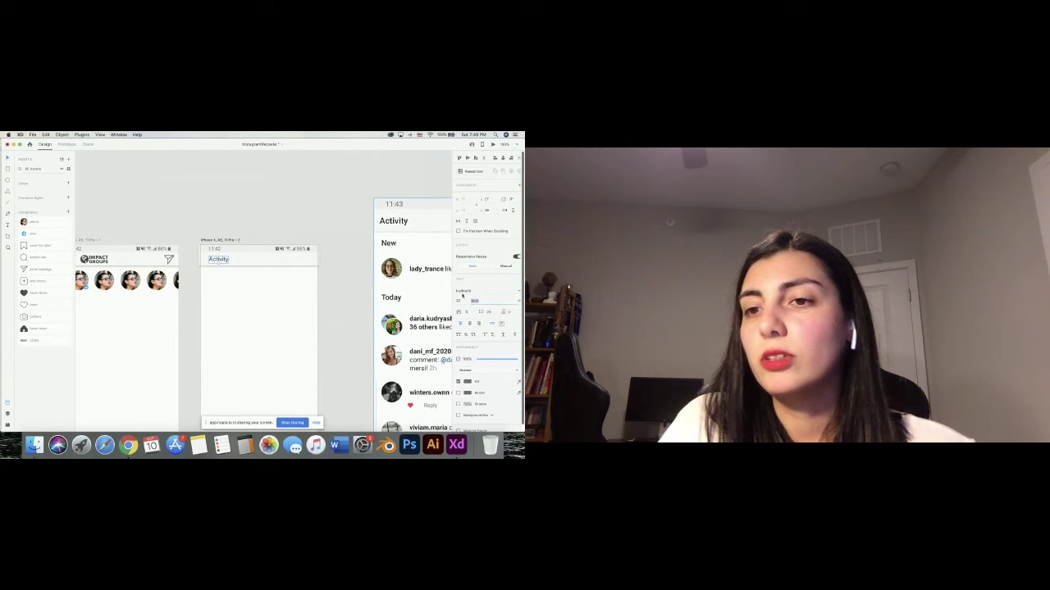
left_click(381, 298)
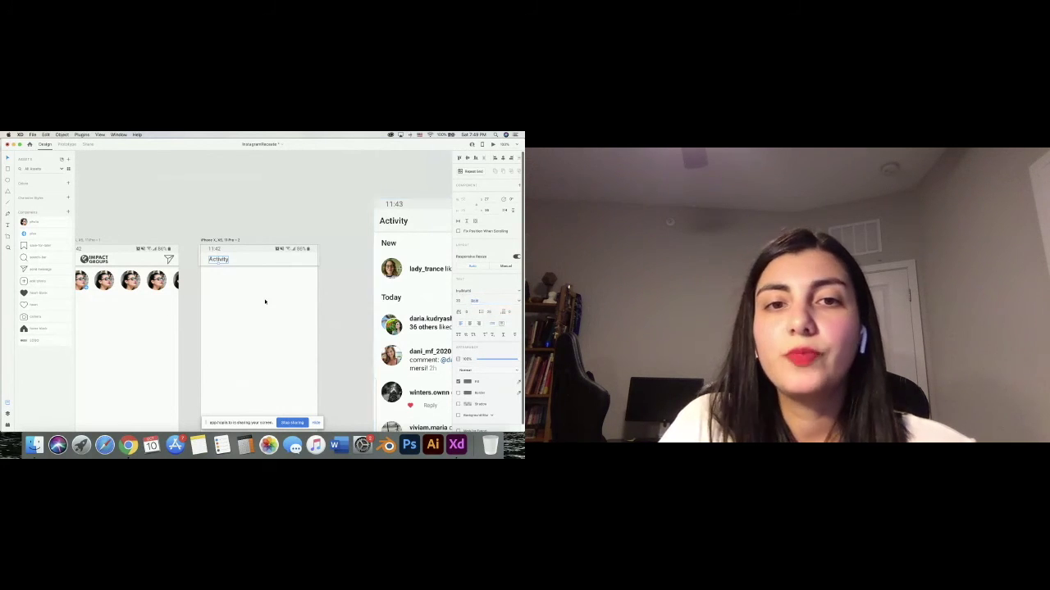
left_click(220, 259)
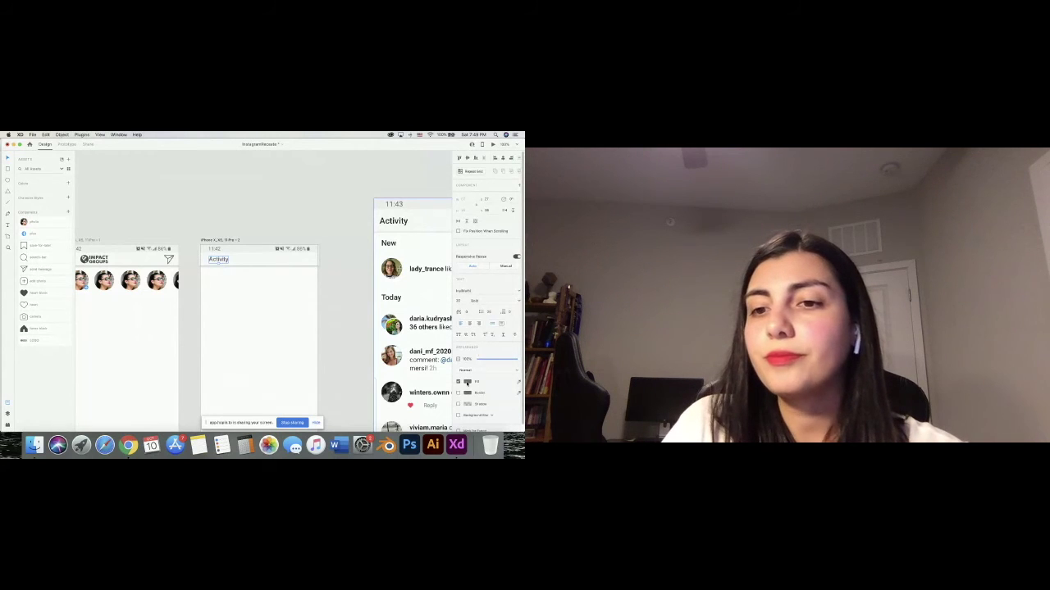
left_click(466, 383)
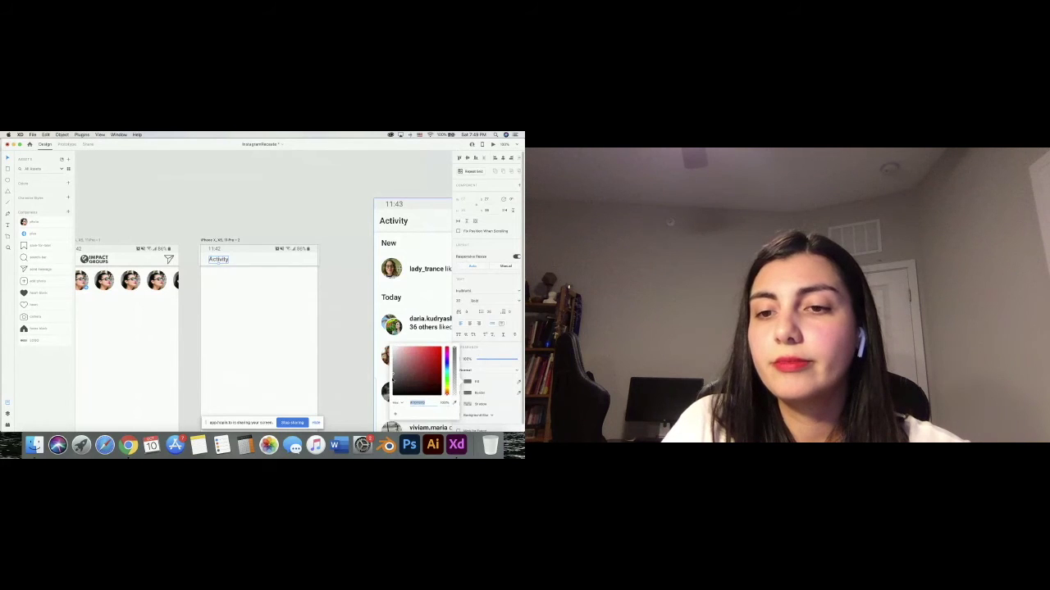
left_click_drag(393, 373, 391, 388)
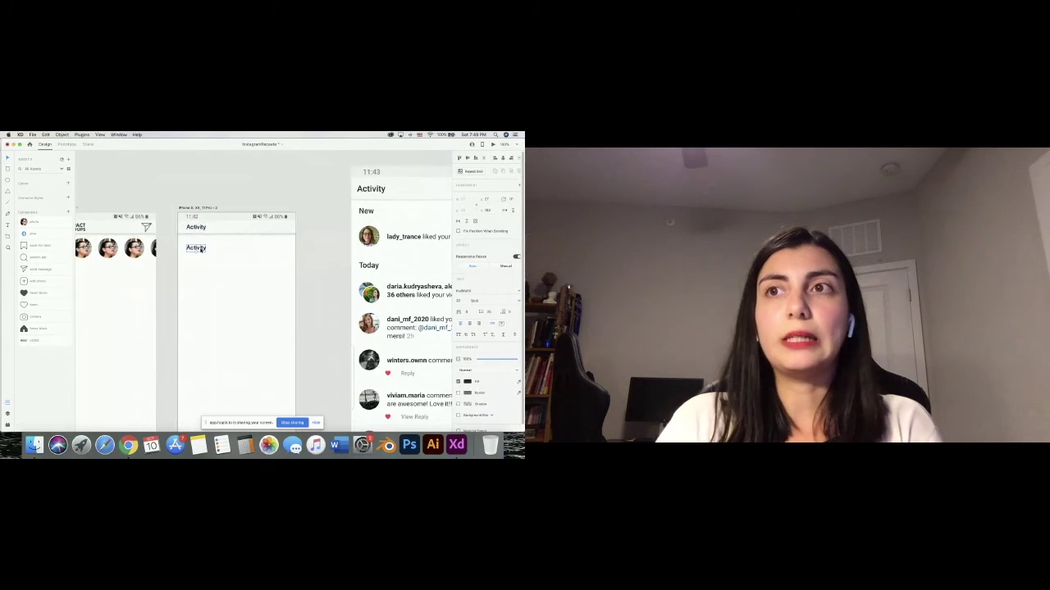
Replace the text of the duplicated "Activity" label below the header with "New".
double_click(201, 248)
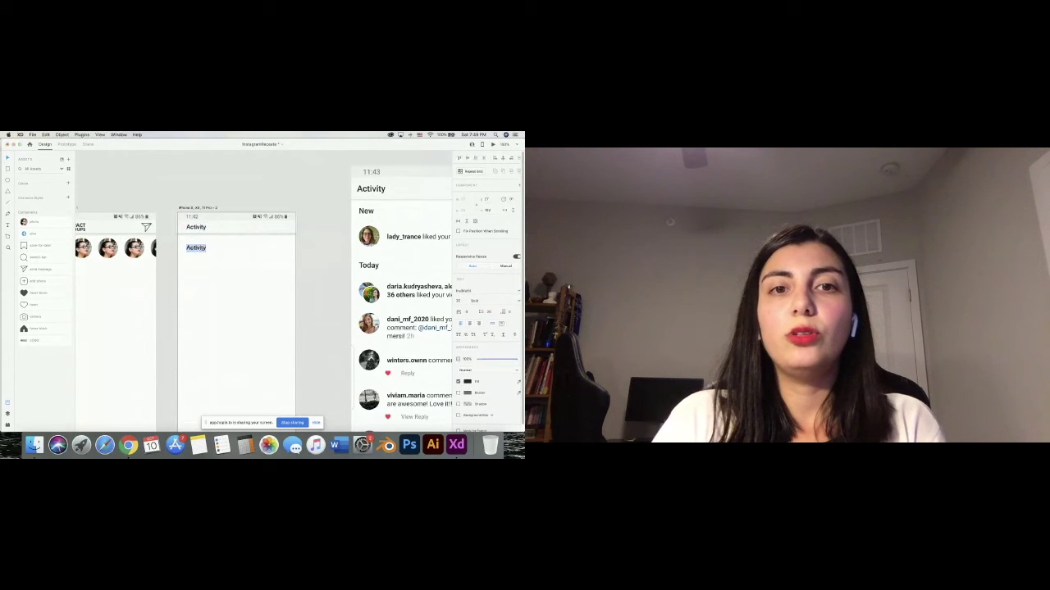
left_click(207, 251)
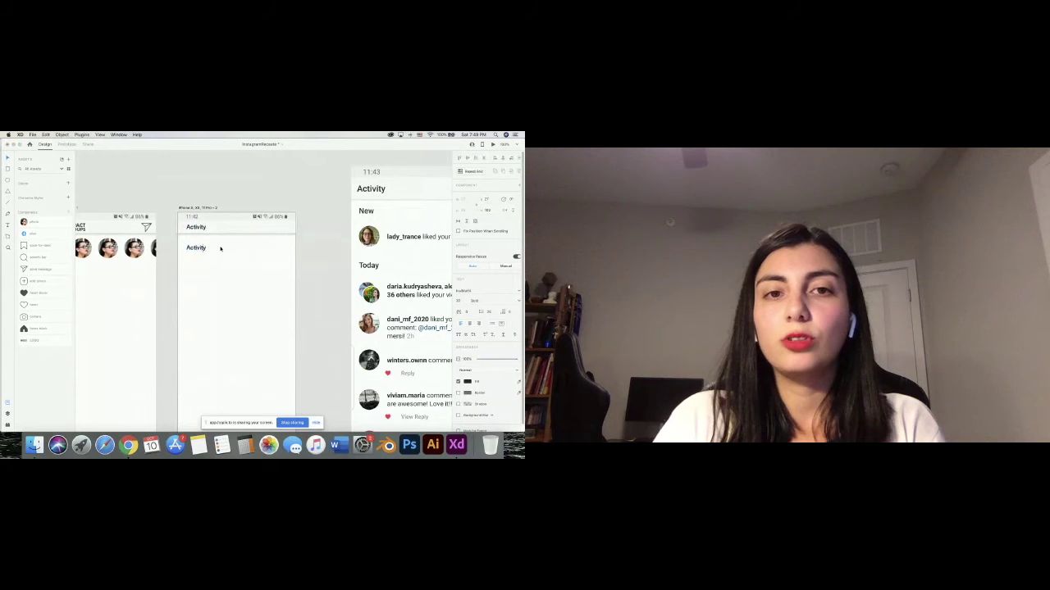
key("BackSpace")
key("BackSpace")
key("BackSpace")
key("BackSpace")
key("BackSpace")
type("New")
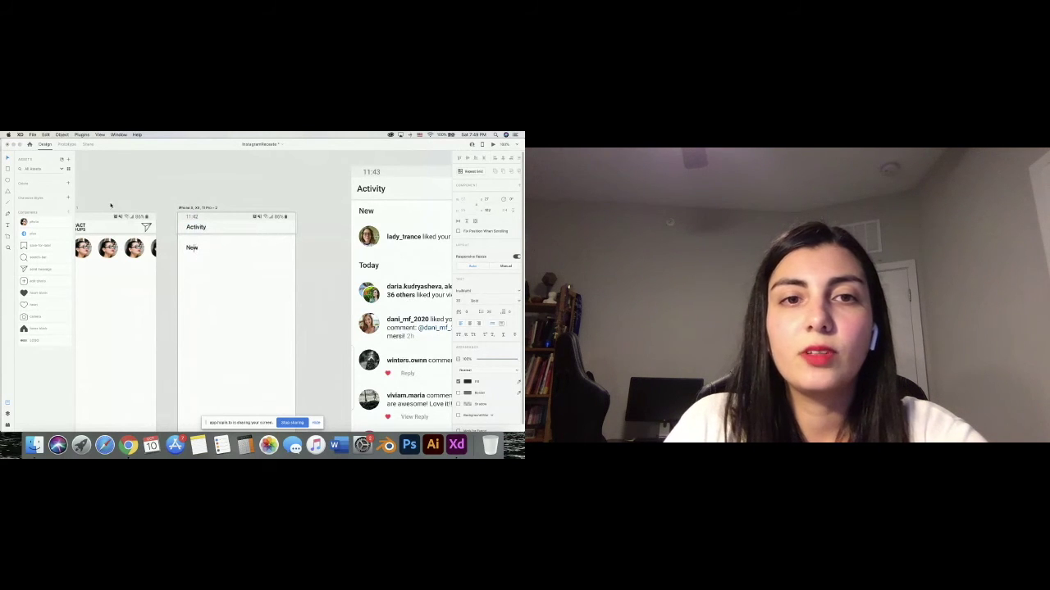
Set the font size of the "Activity" title and the "New" heading to 22.
double_click(197, 247)
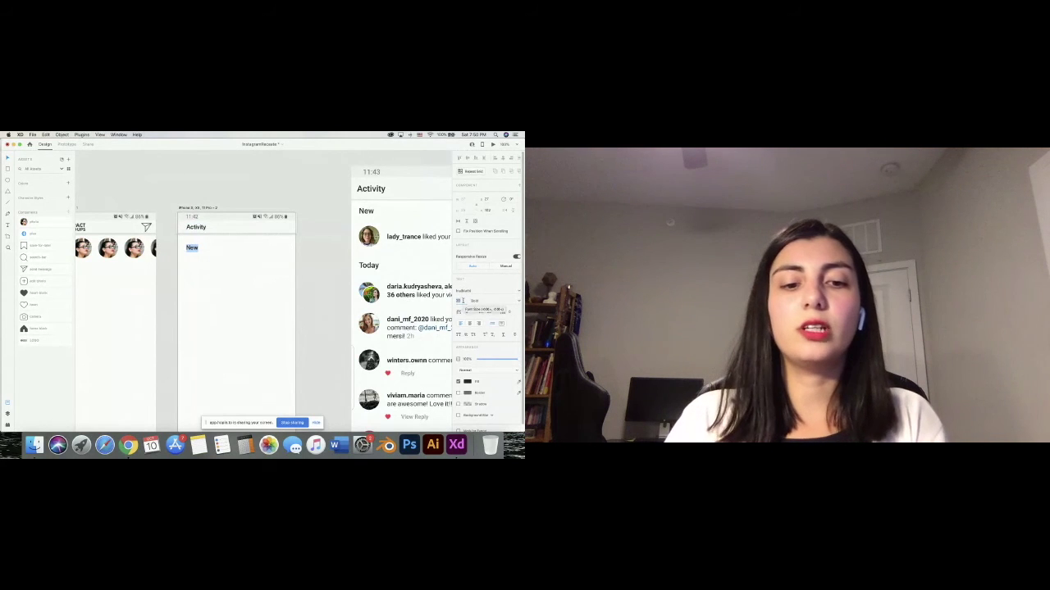
key("Escape")
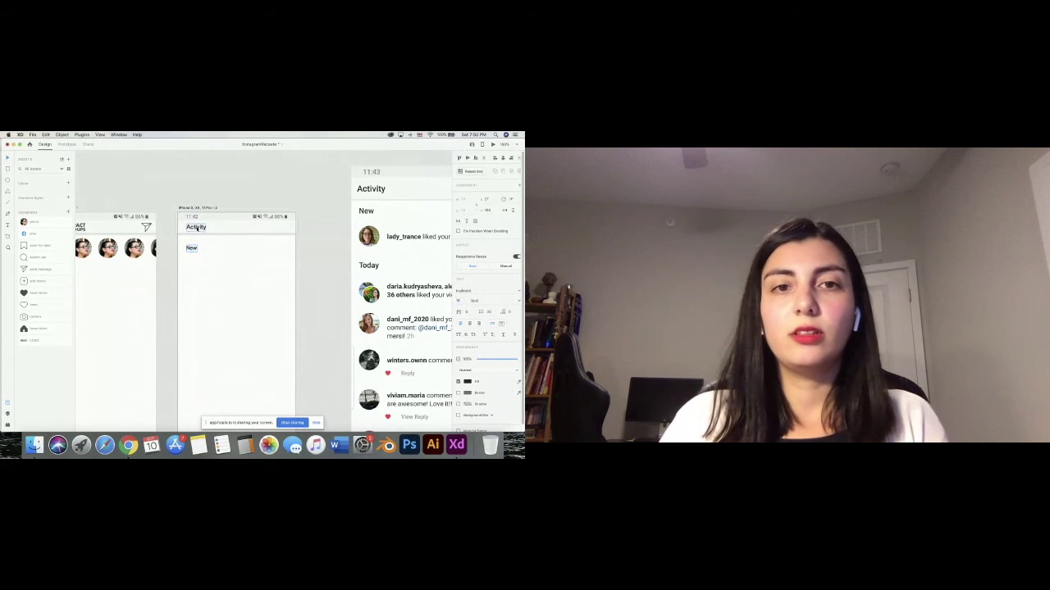
left_click(197, 228)
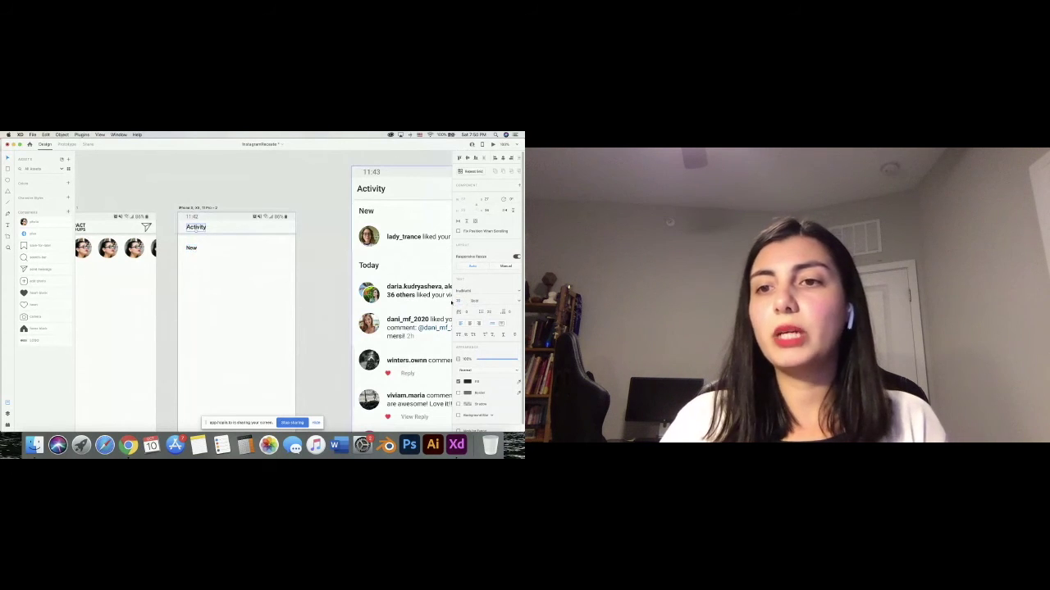
type("22")
left_click(250, 302)
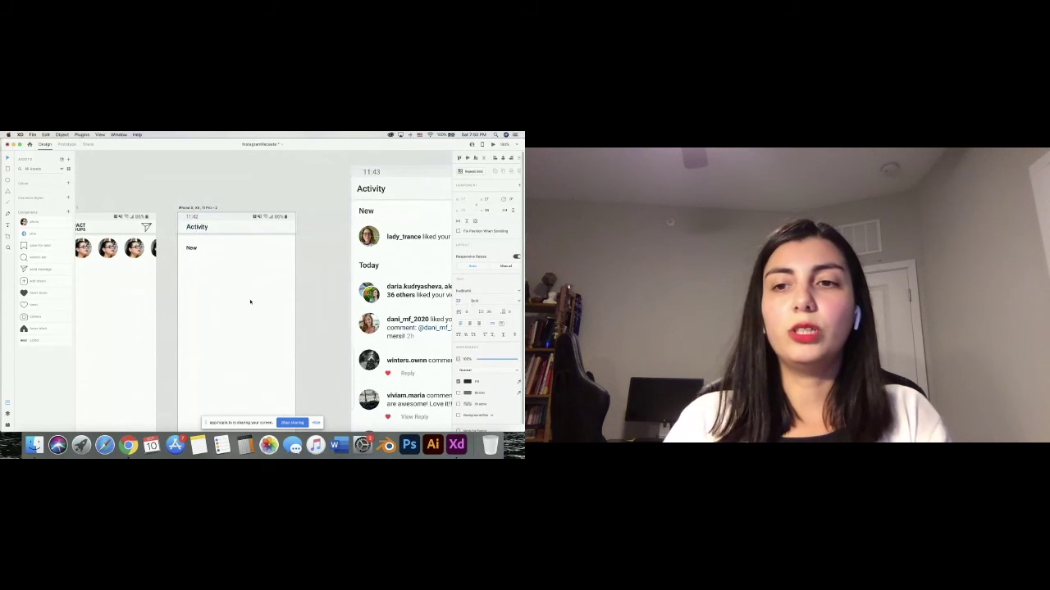
left_click(192, 248)
left_click(459, 301)
type("22")
left_click(228, 263)
left_click(213, 261)
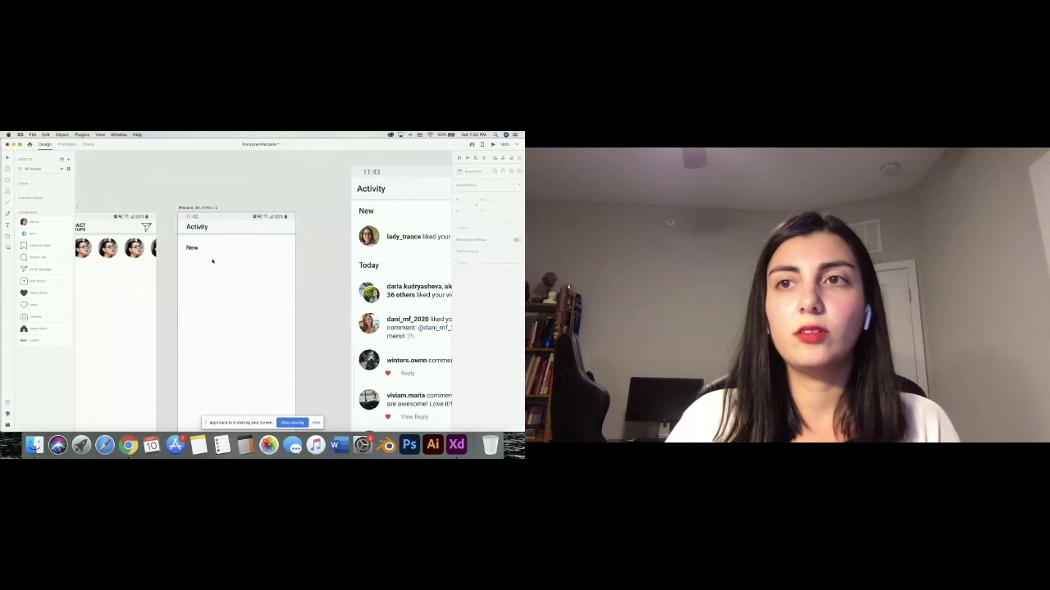
Link the outlined heart in the home artboard's bottom bar to the Activity artboard as a prototype interaction and preview the prototype.
scroll(245, 272, "down", 2)
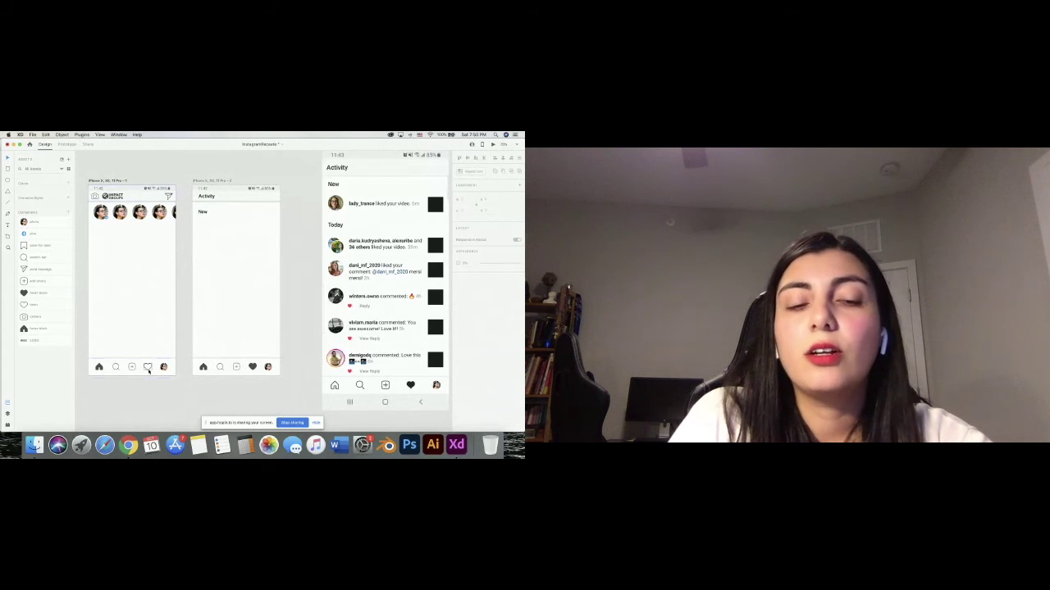
left_click(148, 369)
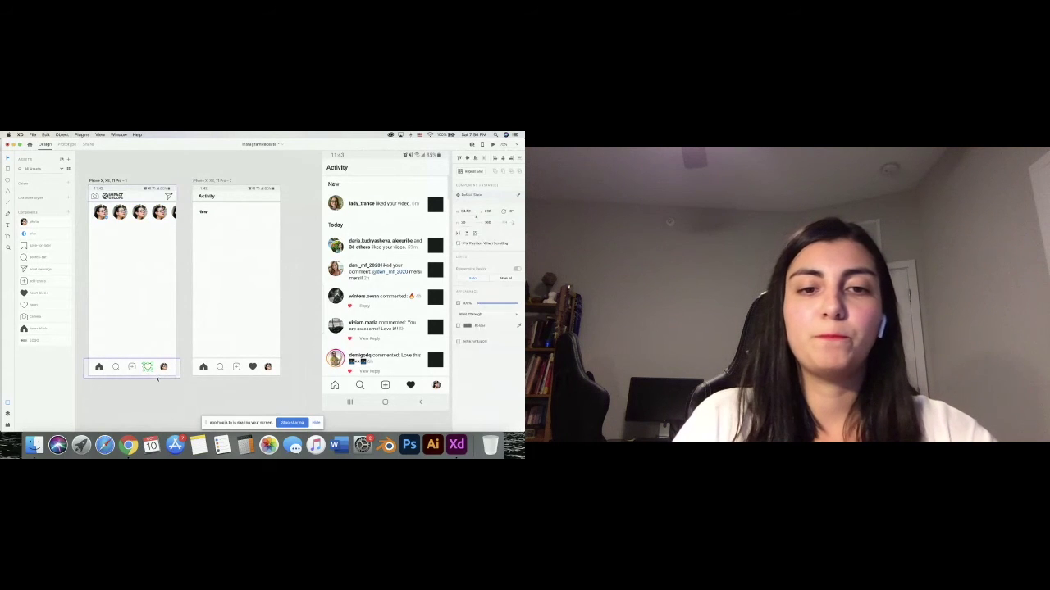
key("super+plus")
left_click_drag(214, 349, 325, 298)
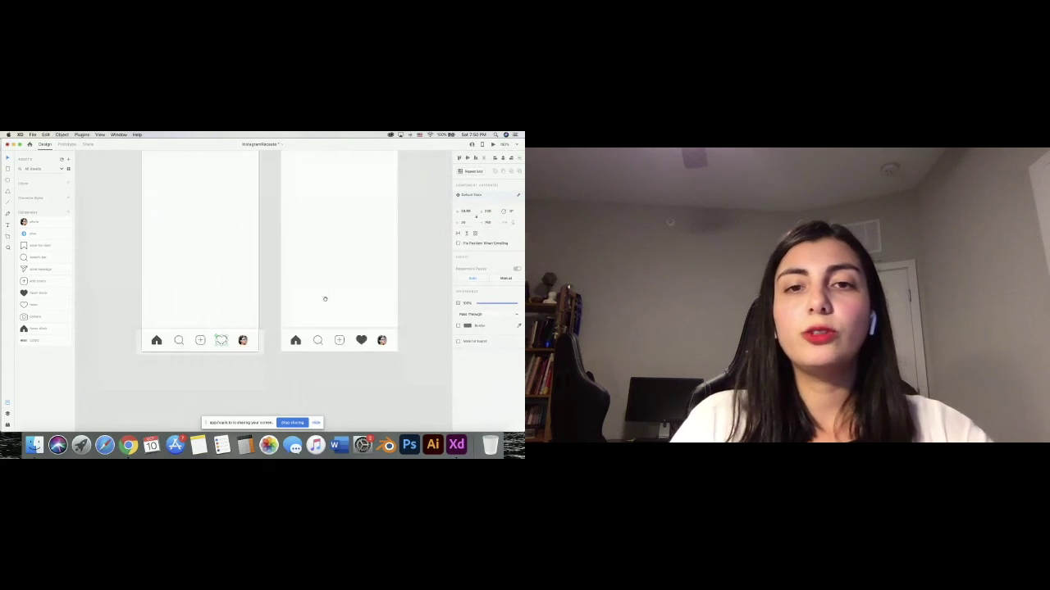
scroll(324, 298, "up", 3)
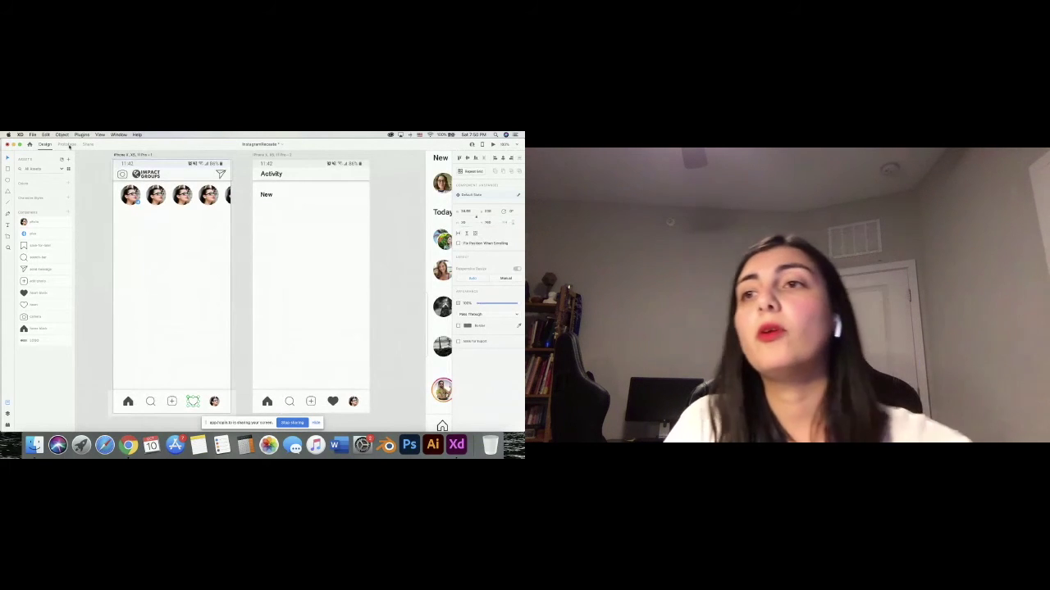
left_click(69, 145)
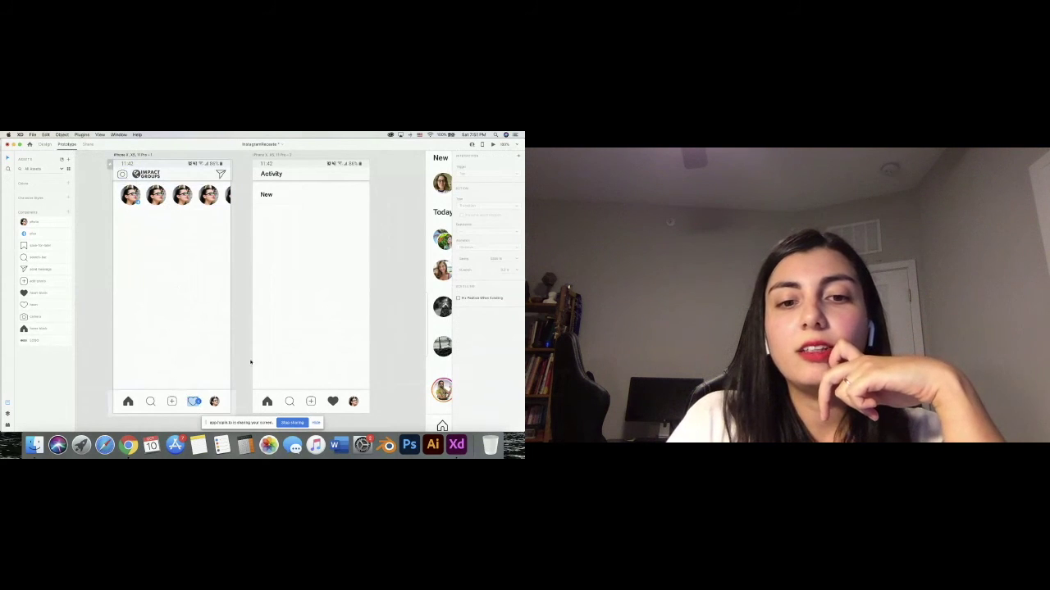
scroll(188, 375, "down", 2)
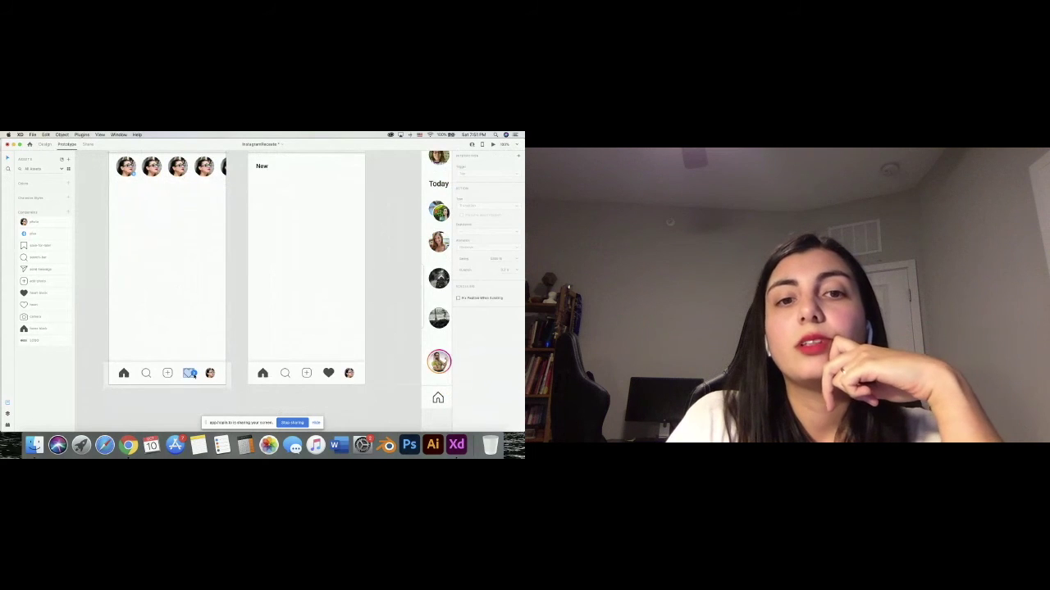
left_click_drag(190, 373, 250, 259)
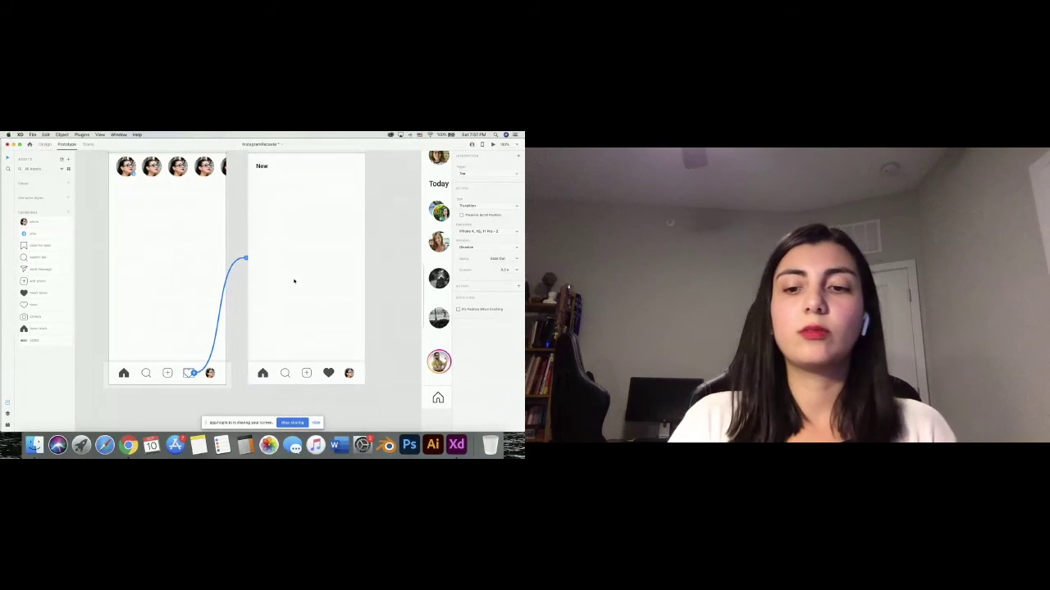
key("super+minus")
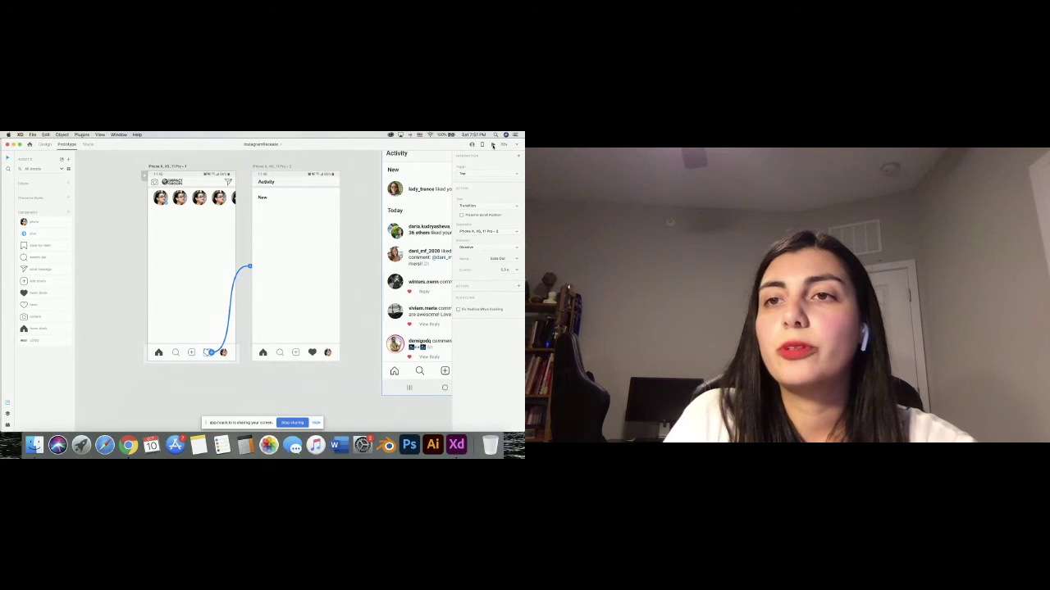
left_click(493, 144)
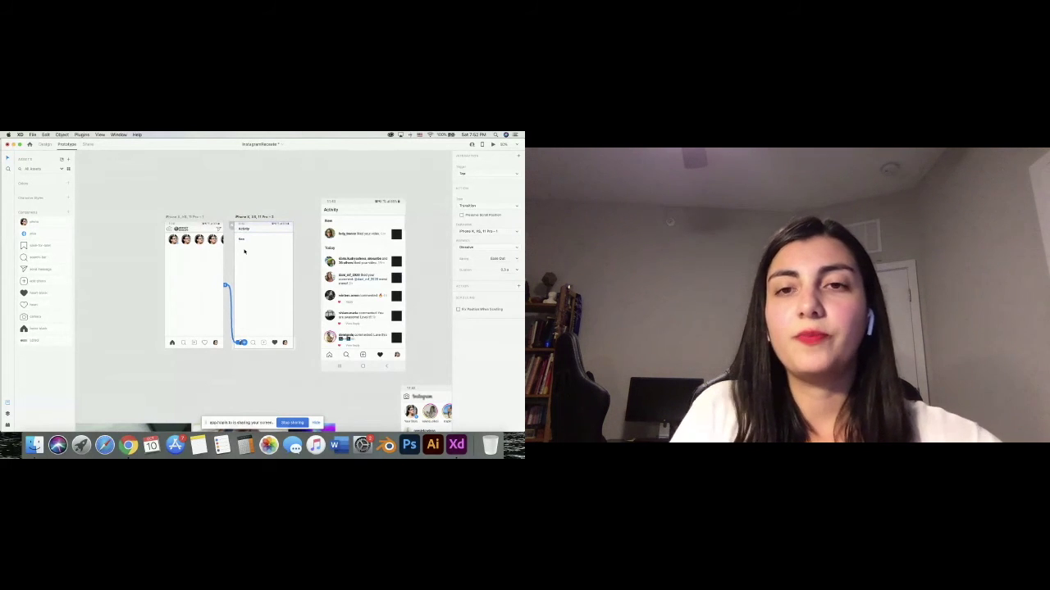
Place the profile photo component below the "New" heading on the Activity artboard and add the account's username as text beside it.
scroll(252, 218, "up", 3)
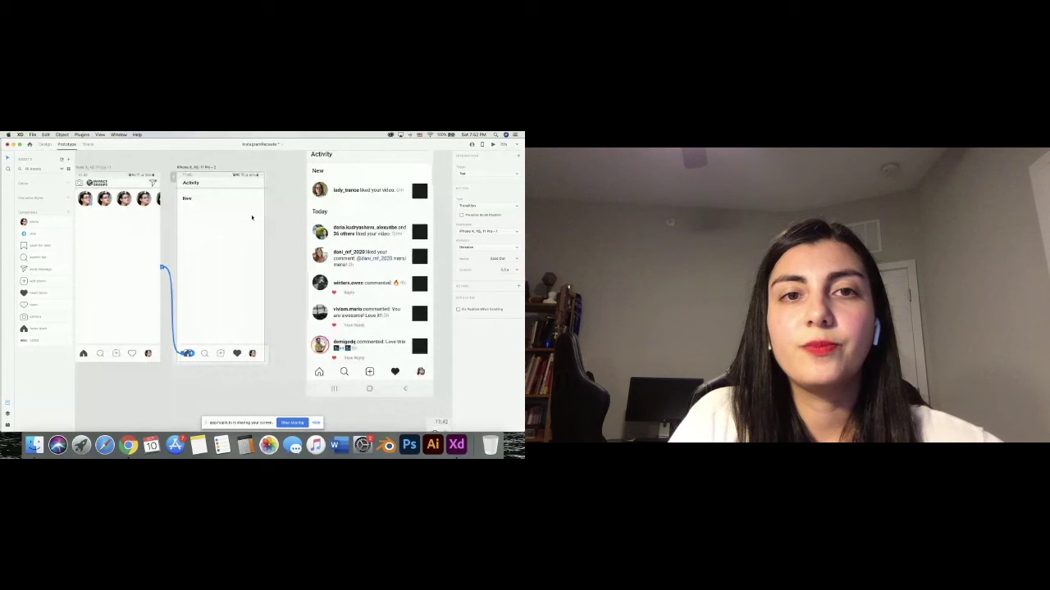
left_click_drag(35, 223, 189, 218)
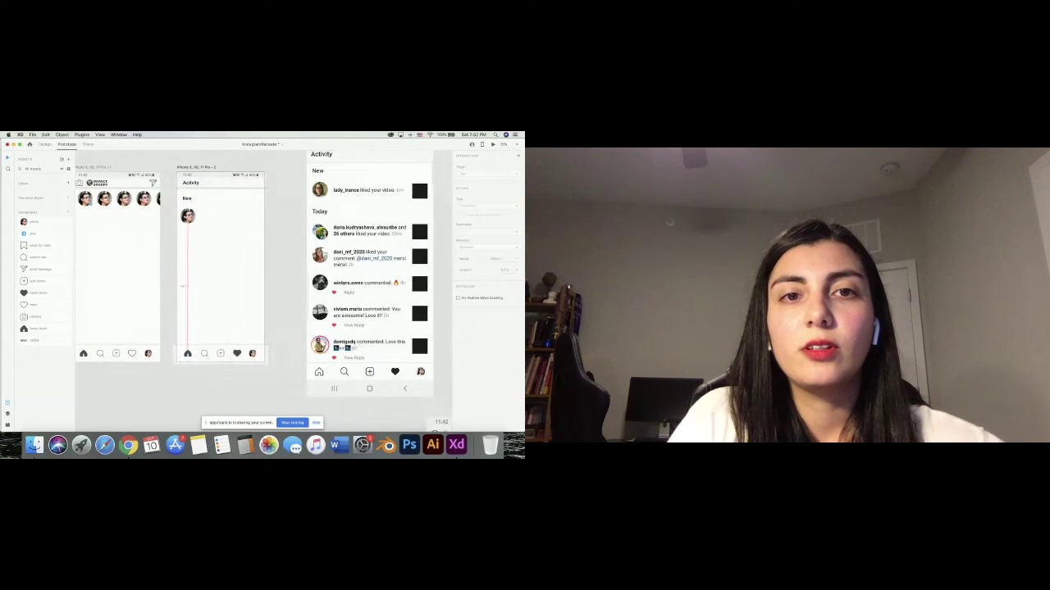
left_click(187, 354)
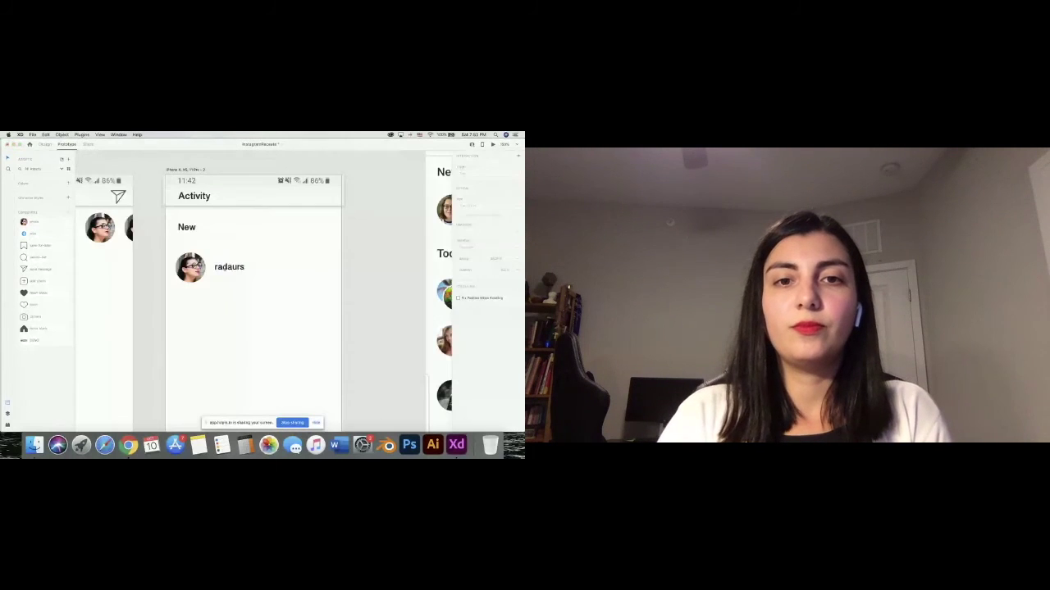
type("ursu")
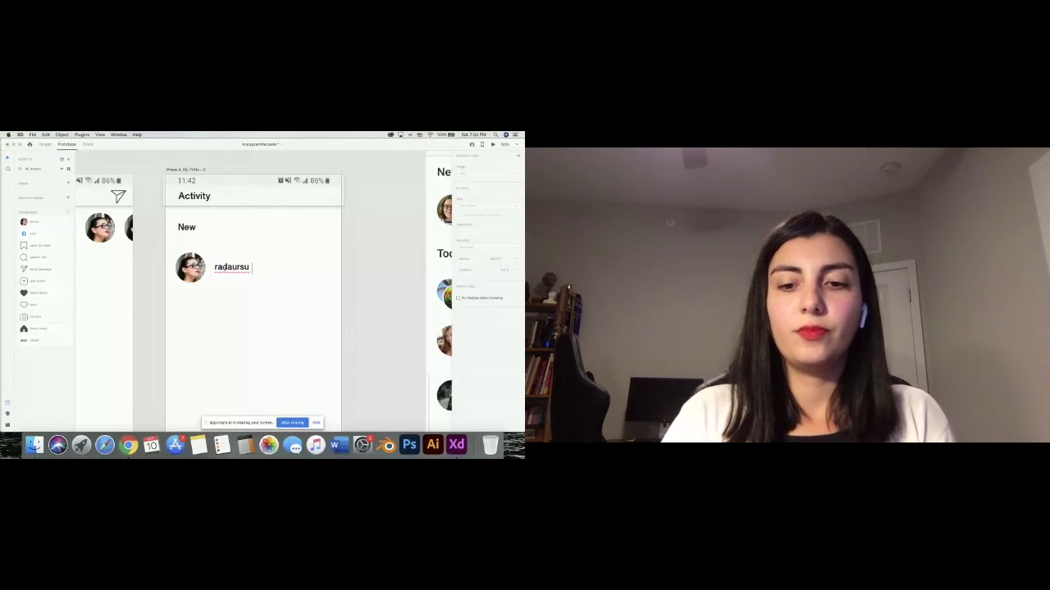
key("super+a")
key("super+minus")
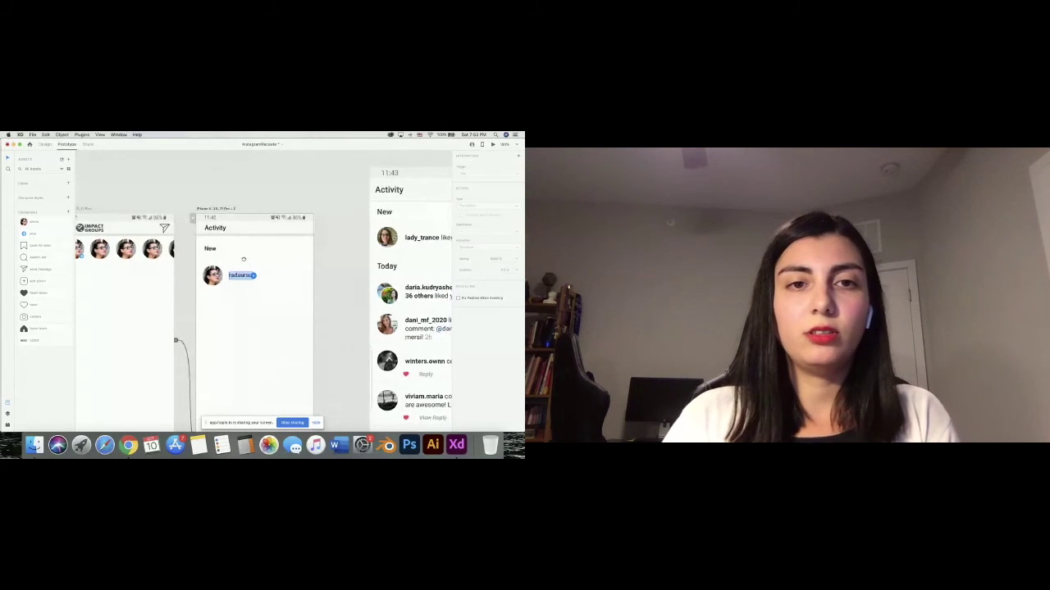
Extend the username text beside the profile photo with "liked your video.".
left_click_drag(244, 260, 173, 237)
double_click(172, 253)
type("like")
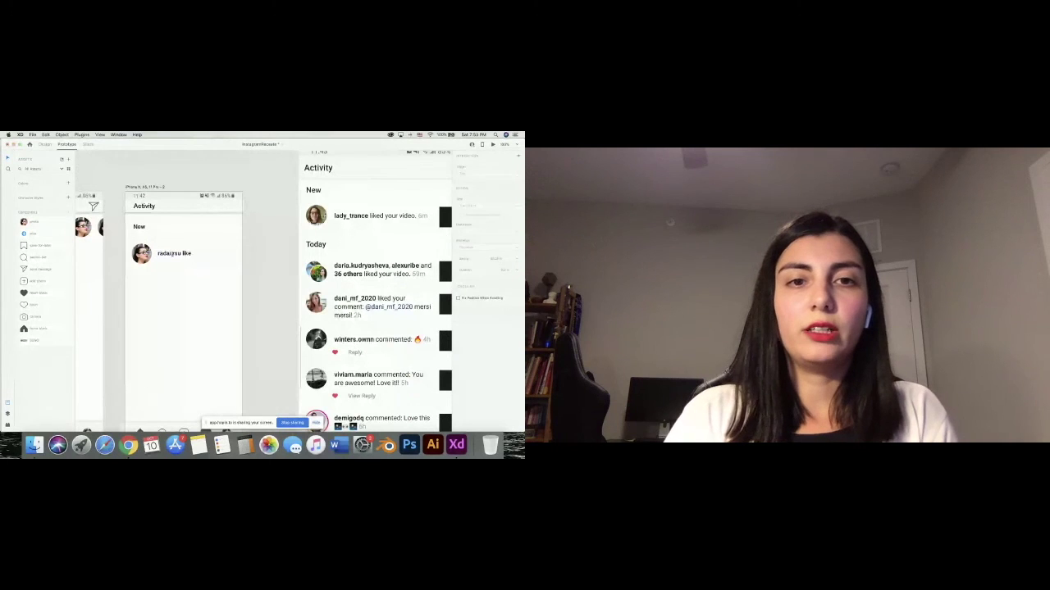
type("d your video.")
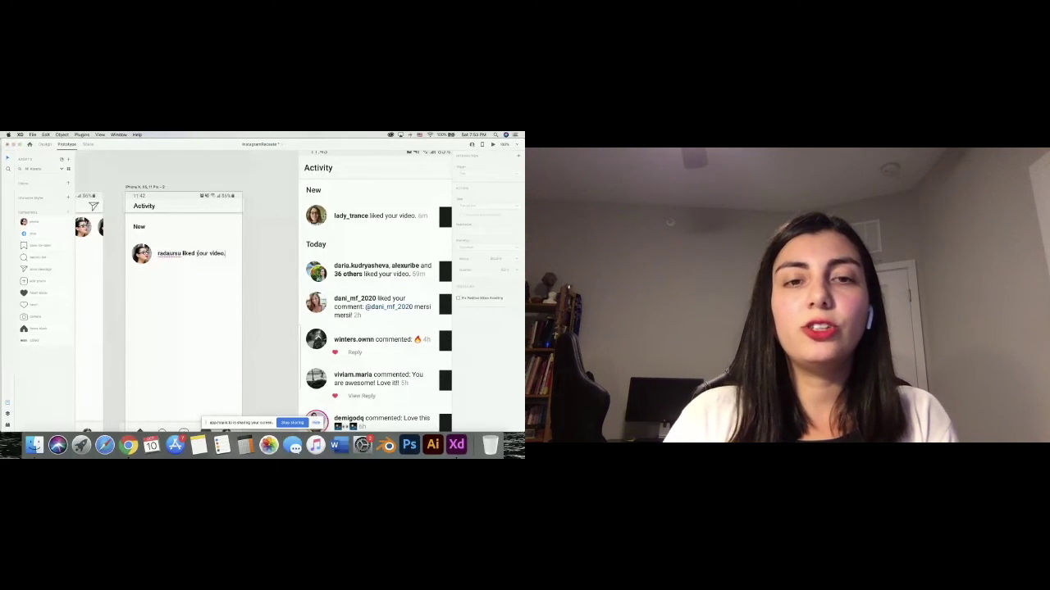
Set the font weight of "liked your video." in the notification text to Regular, leaving the username bold.
left_click_drag(182, 253, 226, 254)
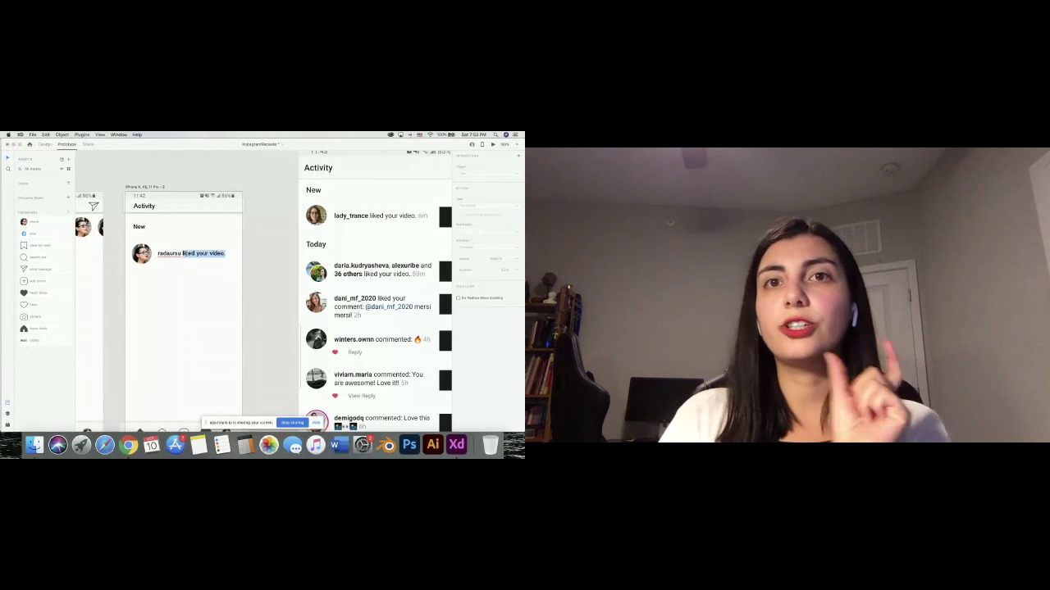
left_click(190, 255)
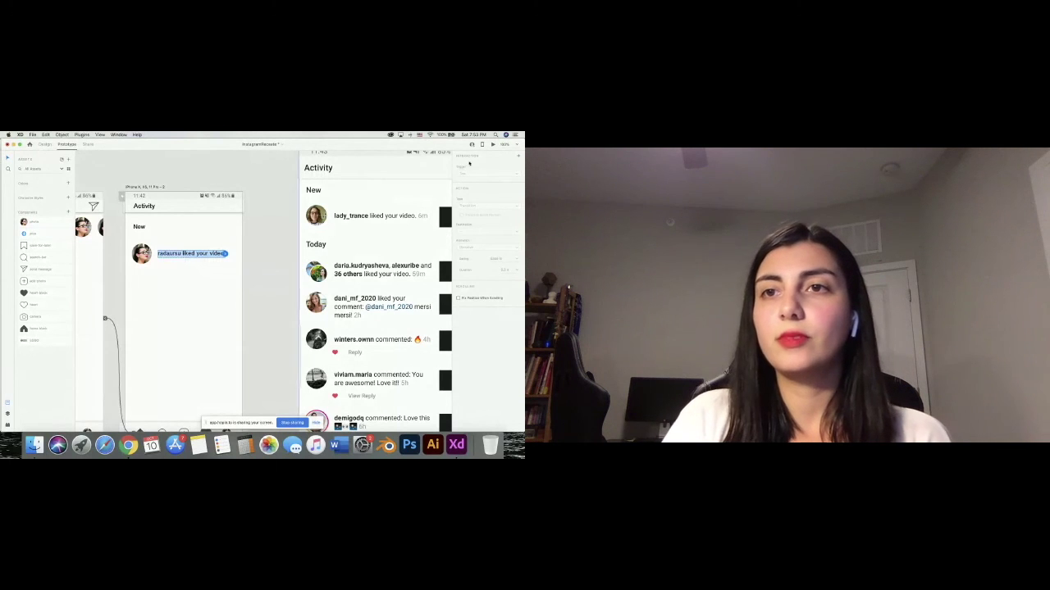
left_click(45, 144)
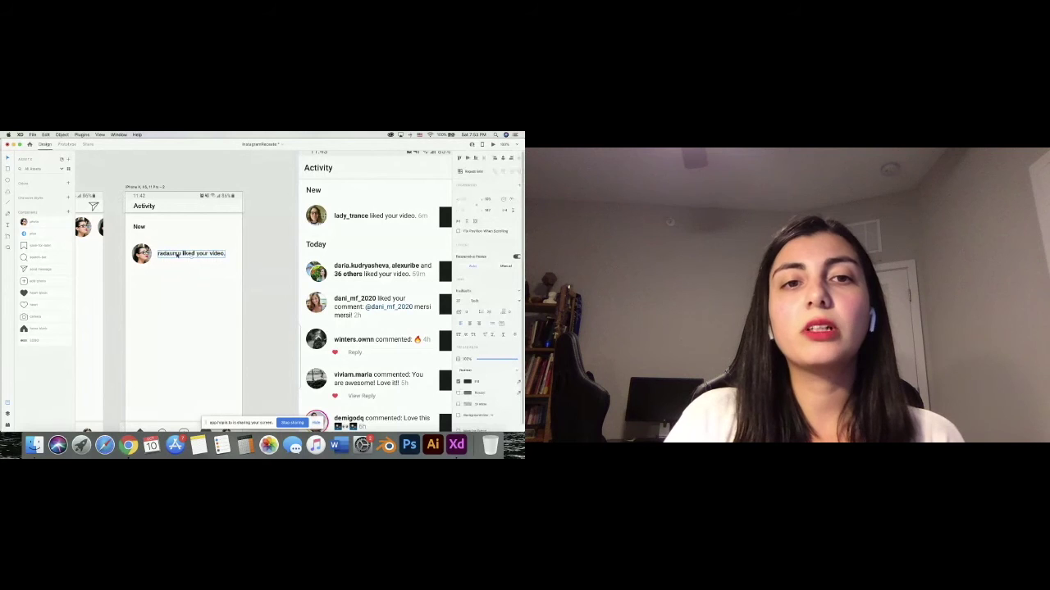
left_click_drag(181, 255, 228, 255)
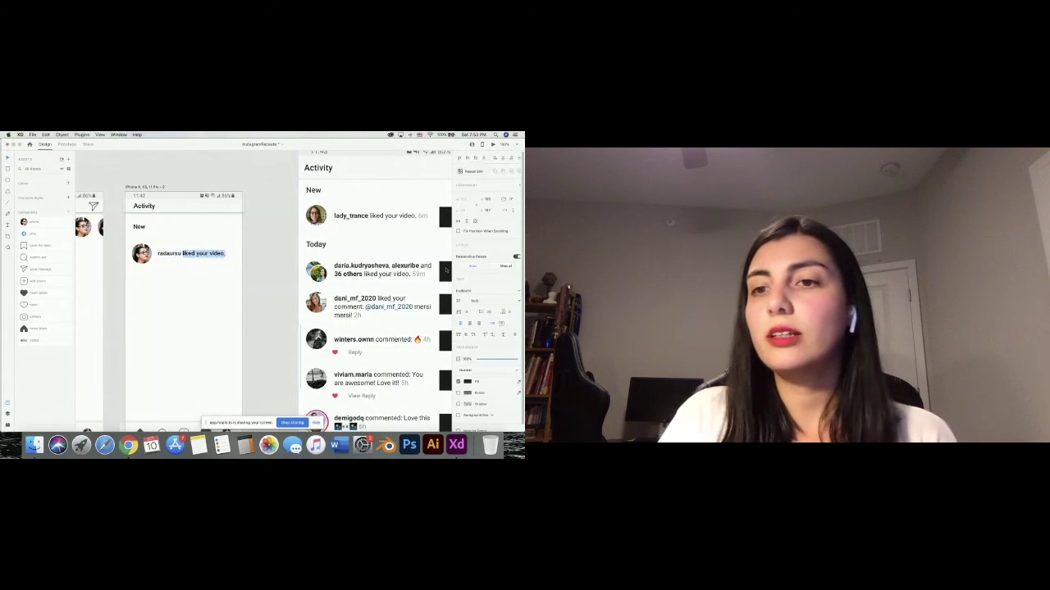
left_click(486, 302)
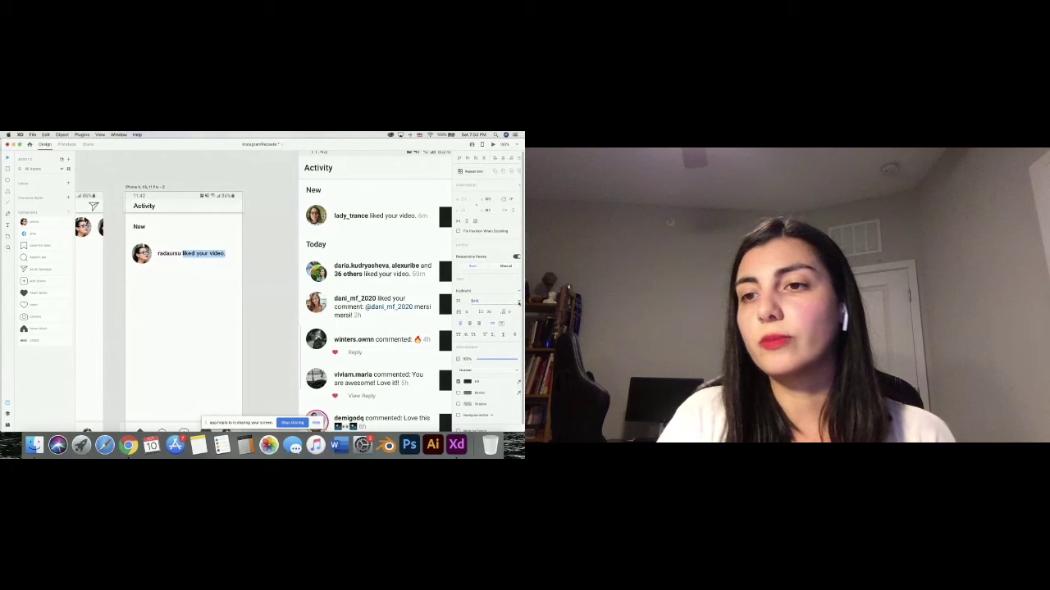
left_click(519, 302)
left_click(490, 308)
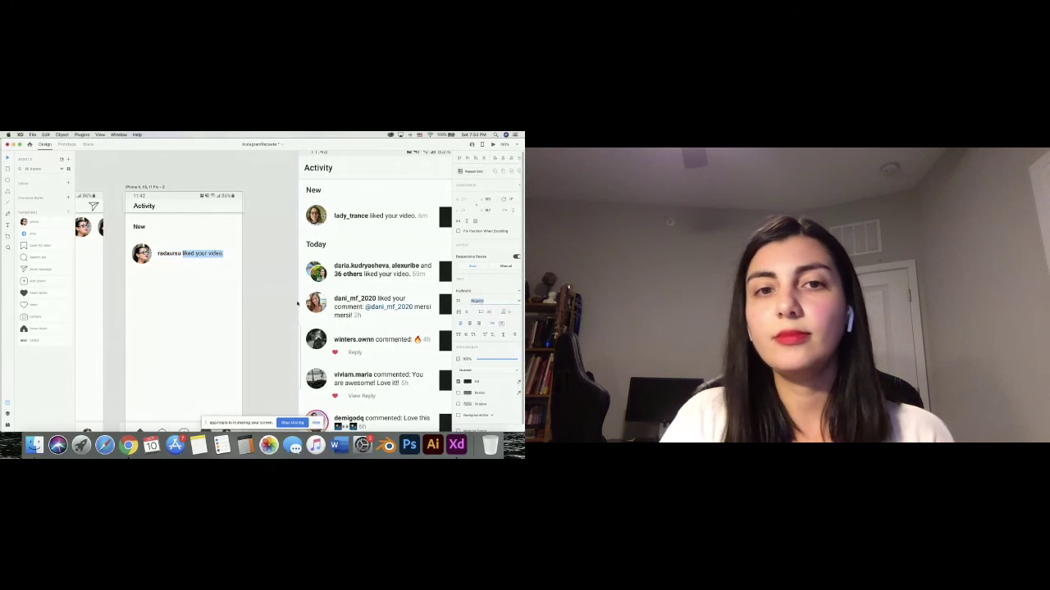
left_click(298, 303)
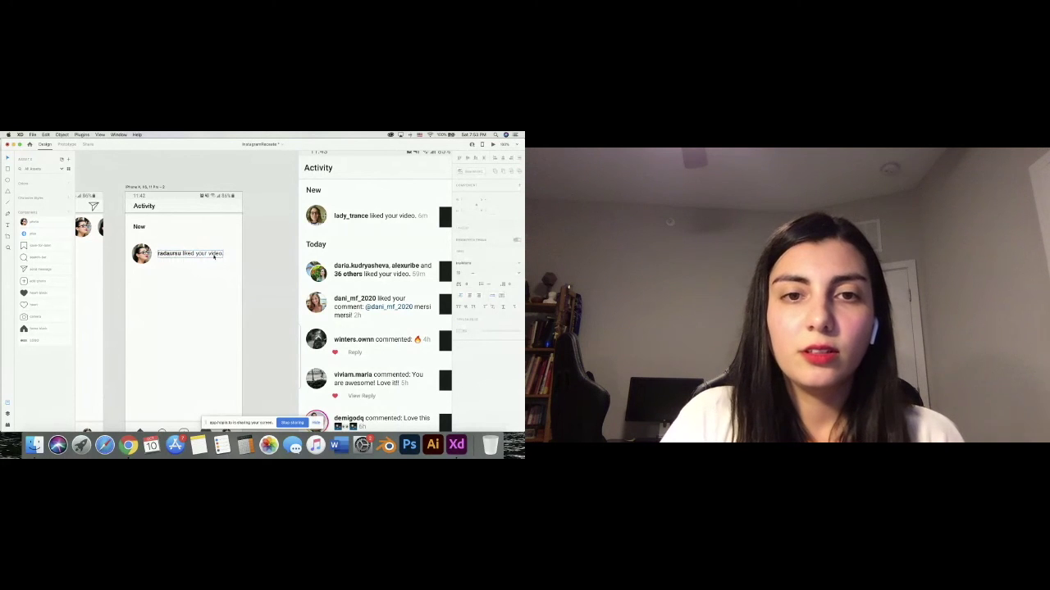
Wrap the notification text onto two lines and place a square purple image thumbnail at the right end of its row.
scroll(214, 256, "down", 3)
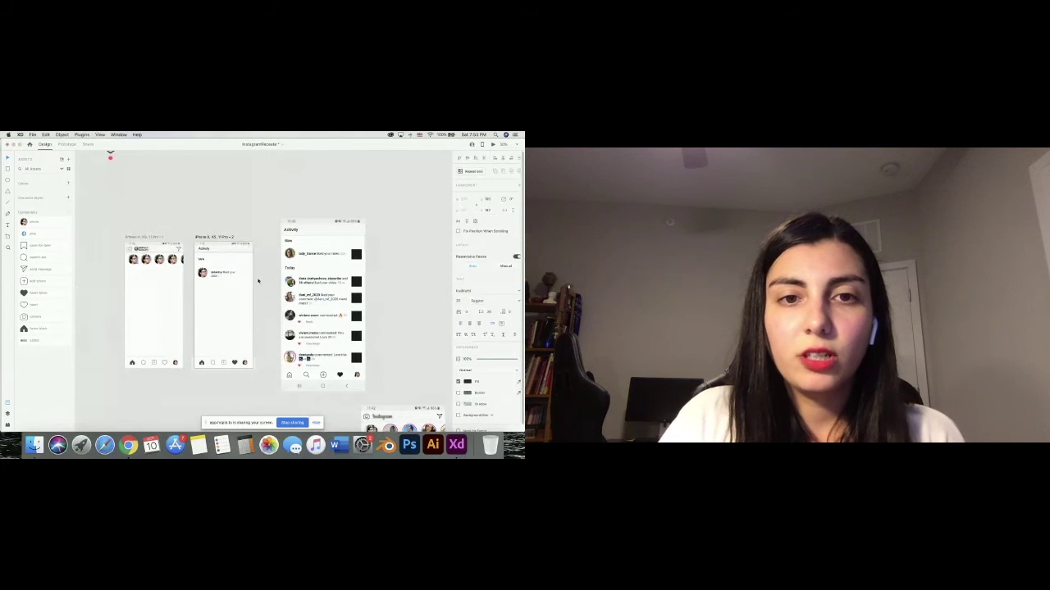
left_click(258, 281)
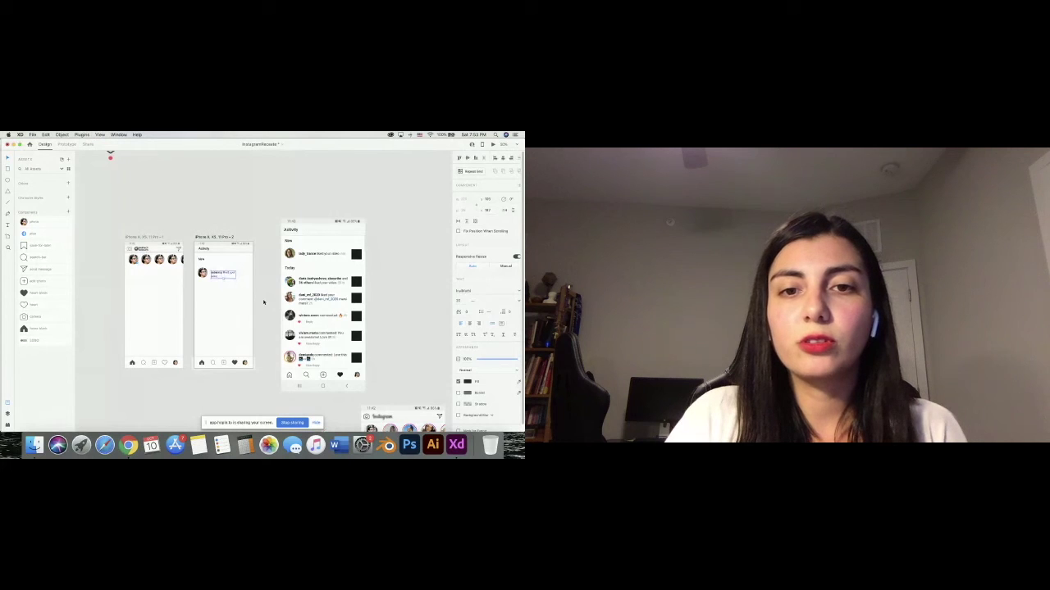
scroll(246, 279, "up", 5)
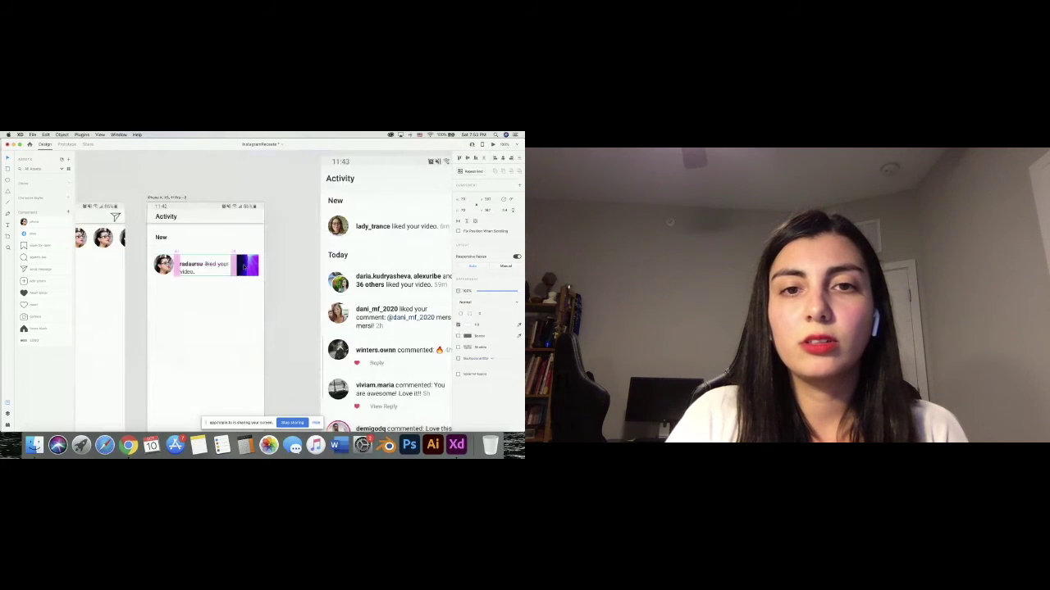
left_click(244, 266)
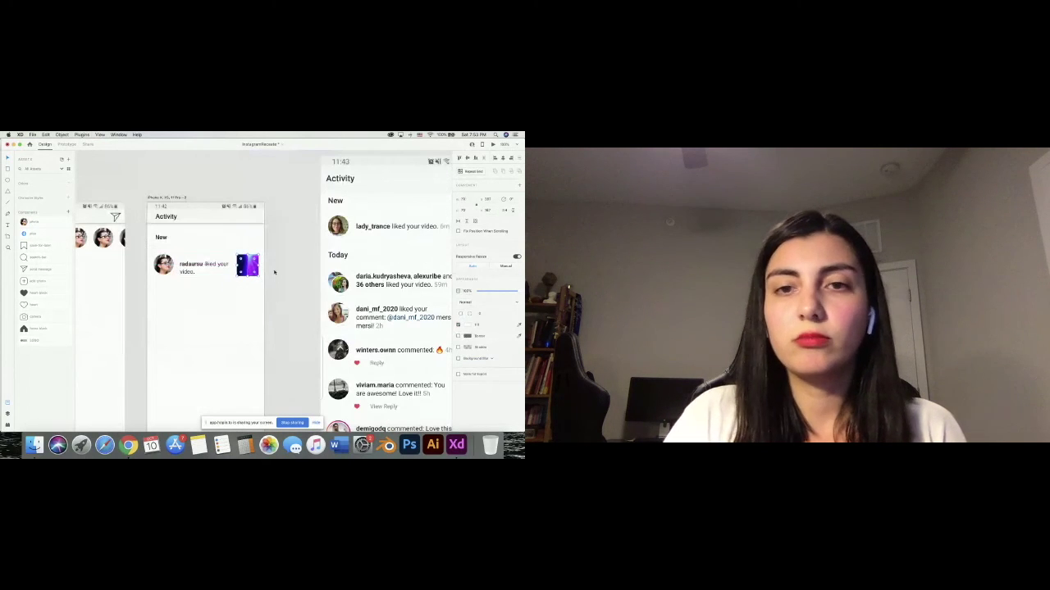
scroll(270, 279, "down", 2)
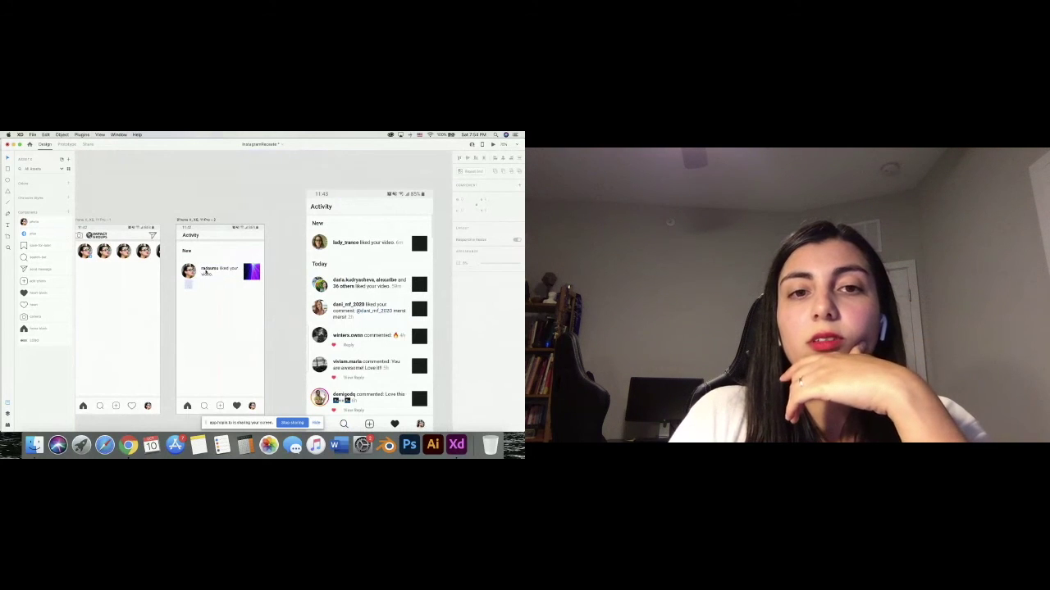
Turn the notification row into a Repeat Grid and extend it downward past the Activity artboard's bottom edge.
left_click(205, 273)
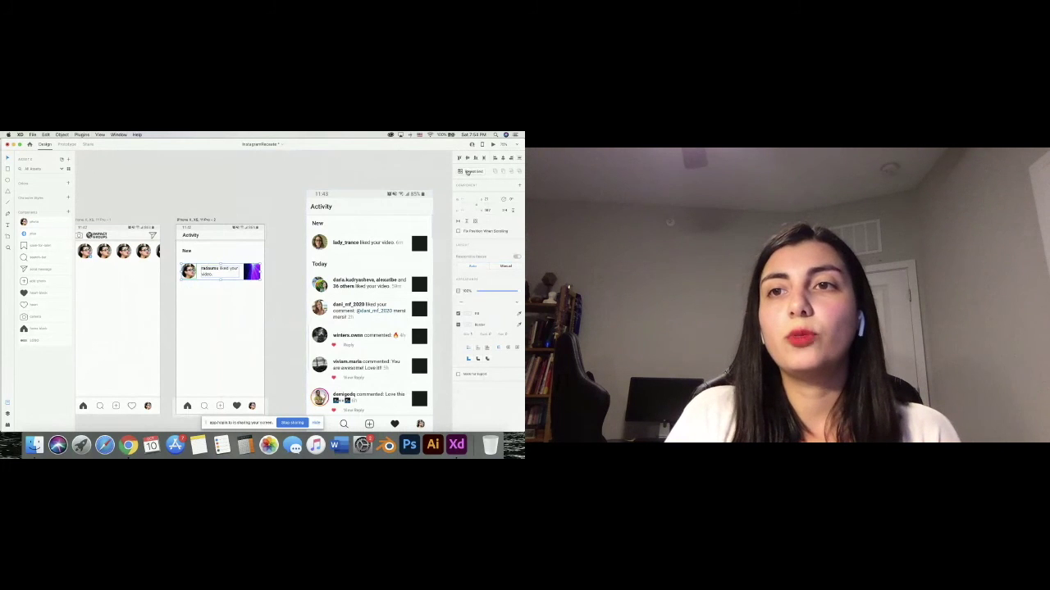
left_click(255, 294)
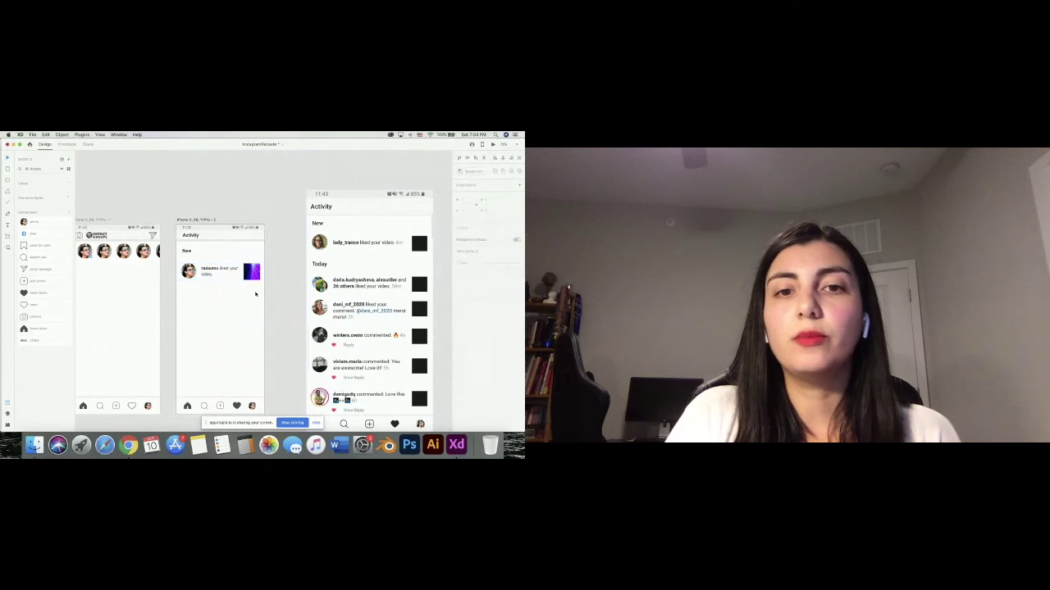
left_click(252, 278)
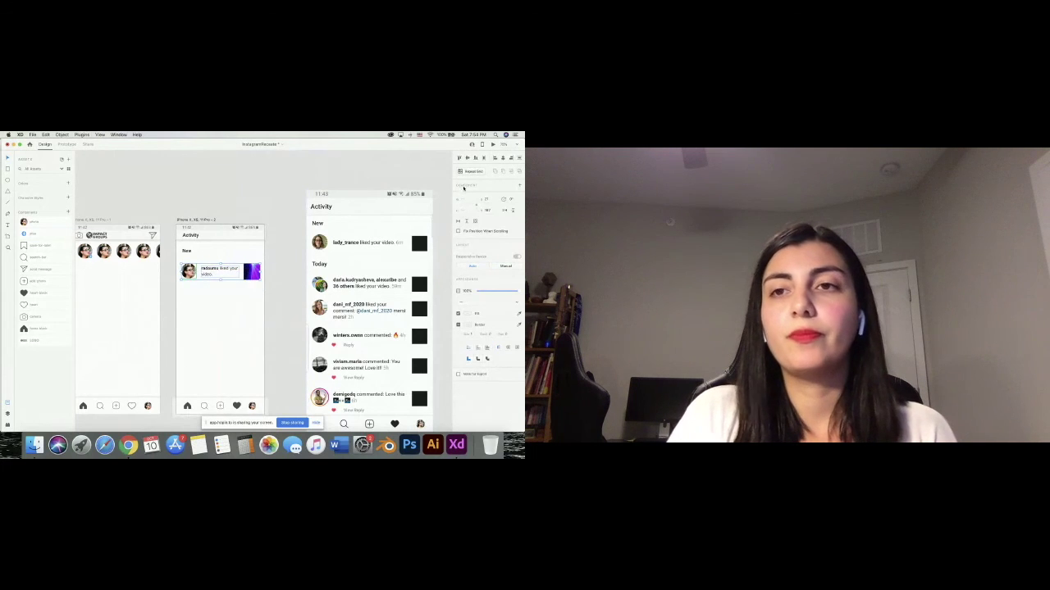
left_click(220, 279)
left_click_drag(219, 282, 219, 397)
scroll(228, 371, "down", 3)
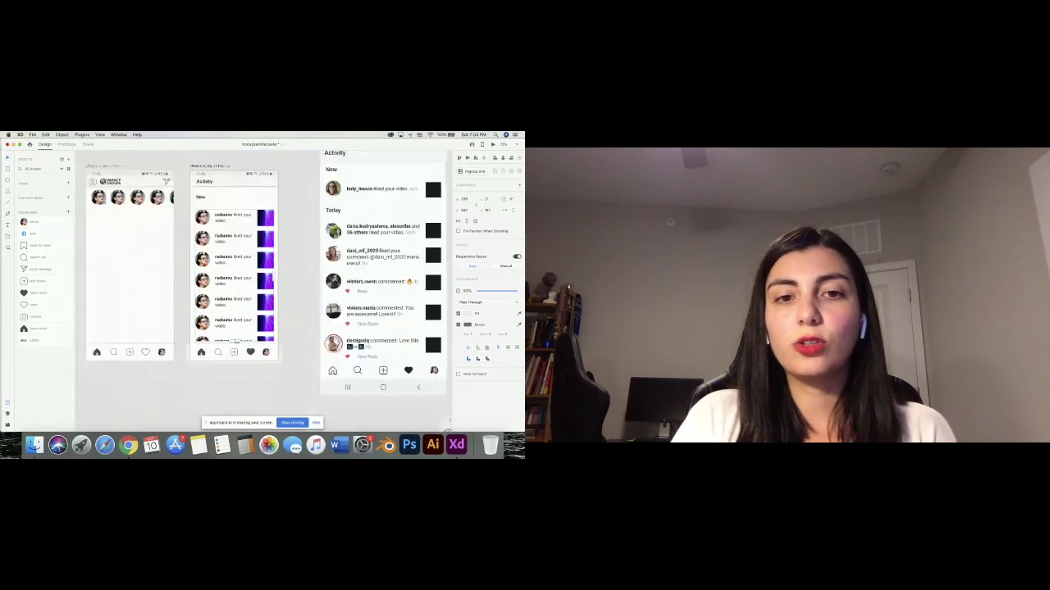
left_click_drag(234, 354, 235, 414)
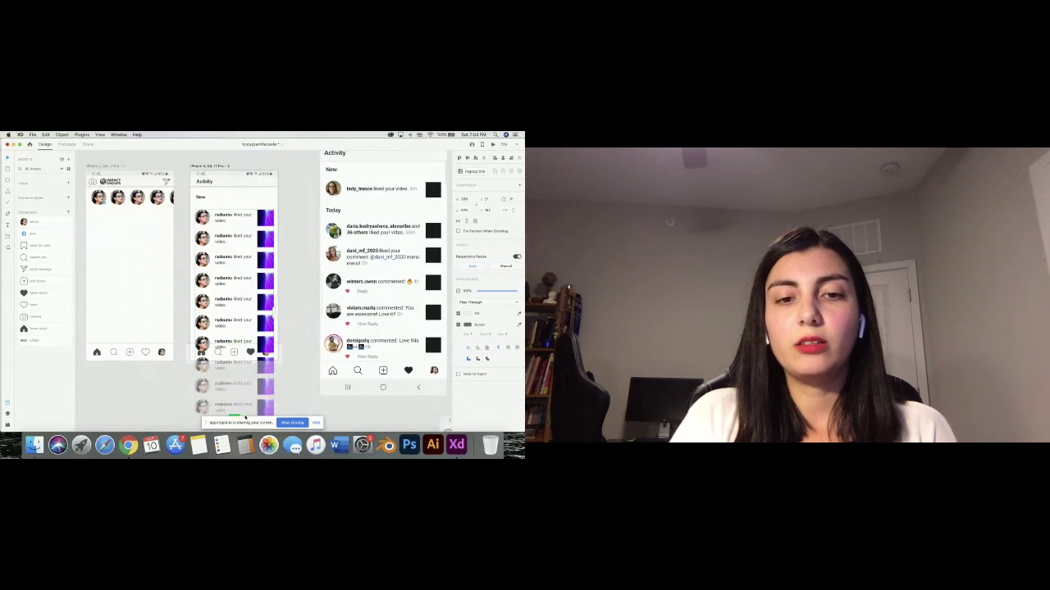
Increase the vertical gap between the repeated notification rows.
scroll(234, 353, "down", 2)
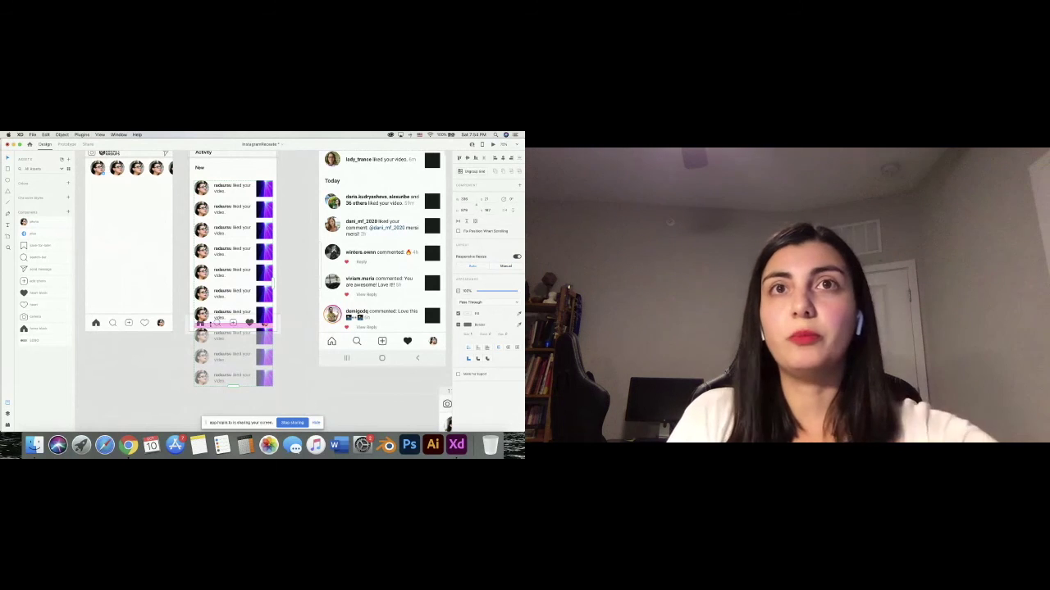
mouse_move(204, 260)
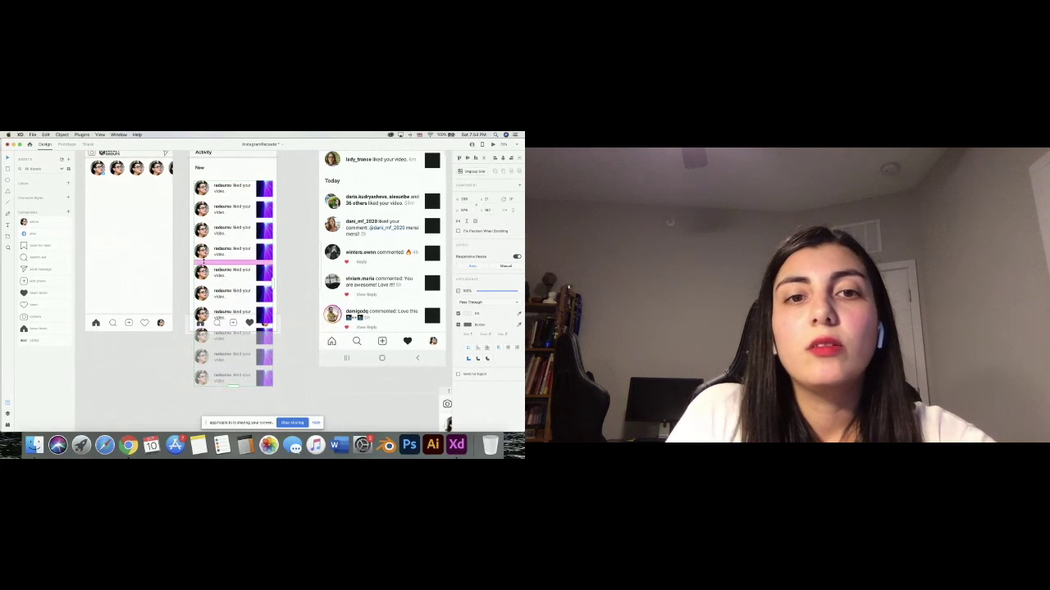
left_click_drag(203, 261, 202, 279)
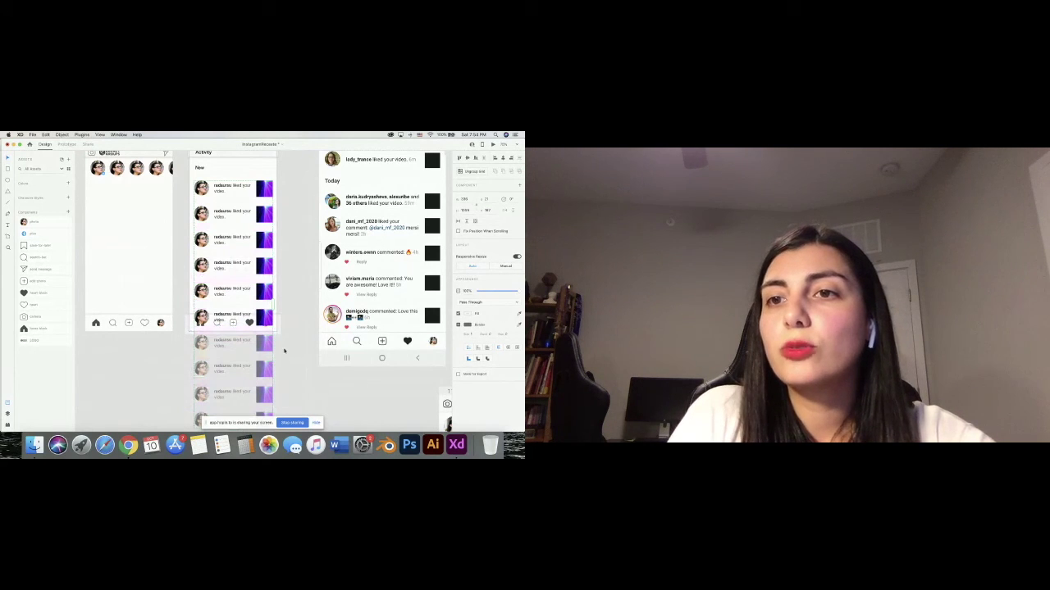
Make the notification grid a vertical scroll group and shorten its viewport to end at the top of the bottom navigation bar.
scroll(284, 351, "up", 2)
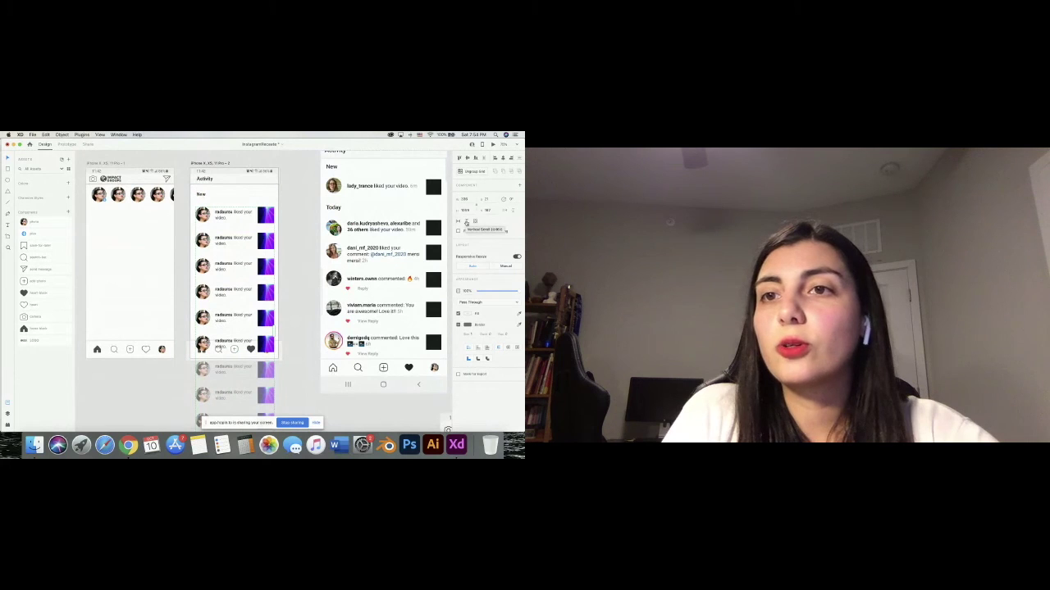
left_click(469, 220)
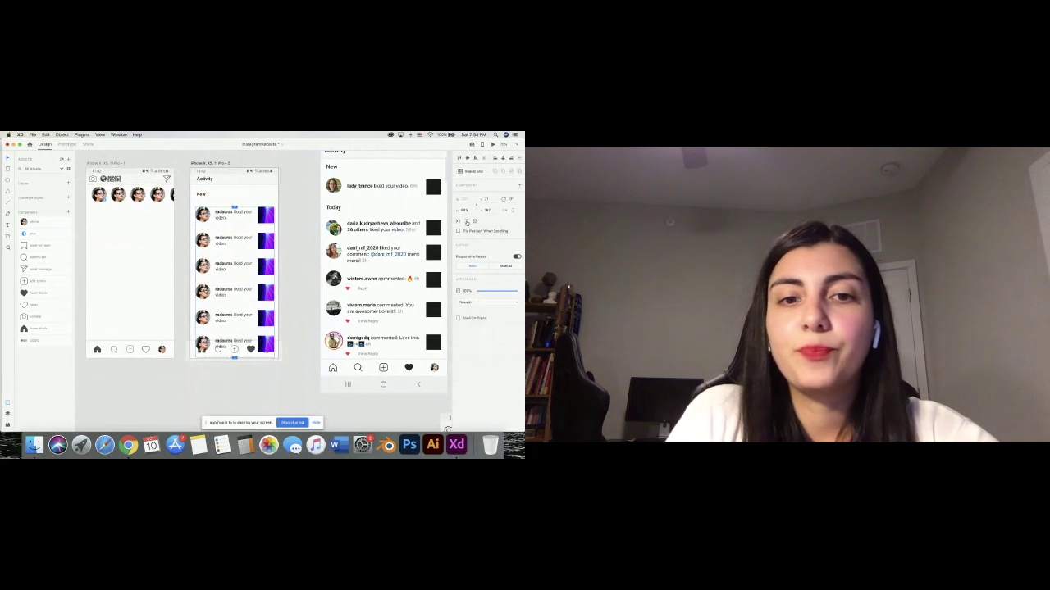
left_click_drag(233, 354, 234, 340)
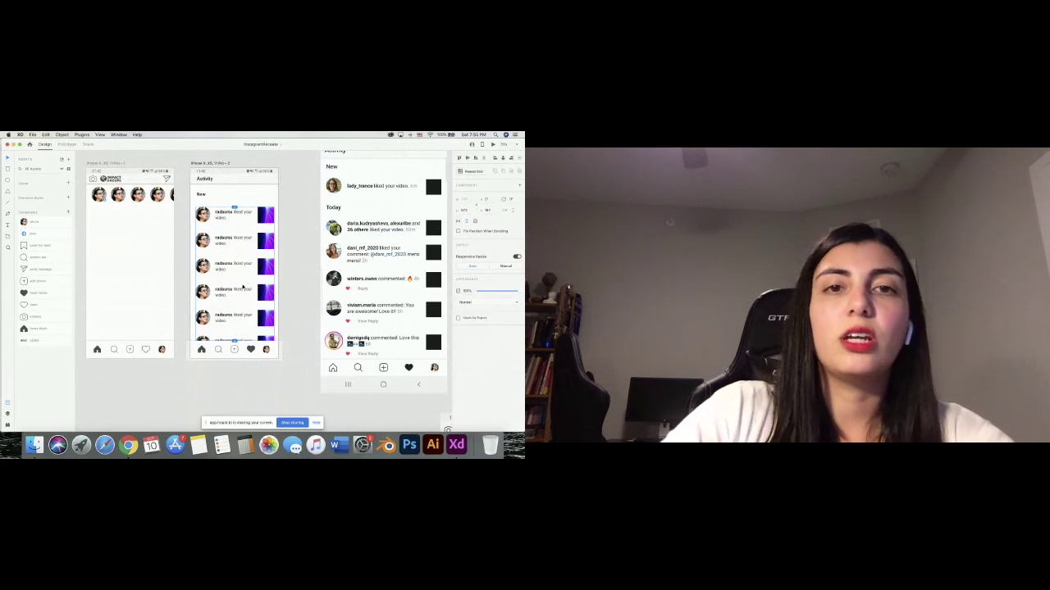
left_click(300, 307)
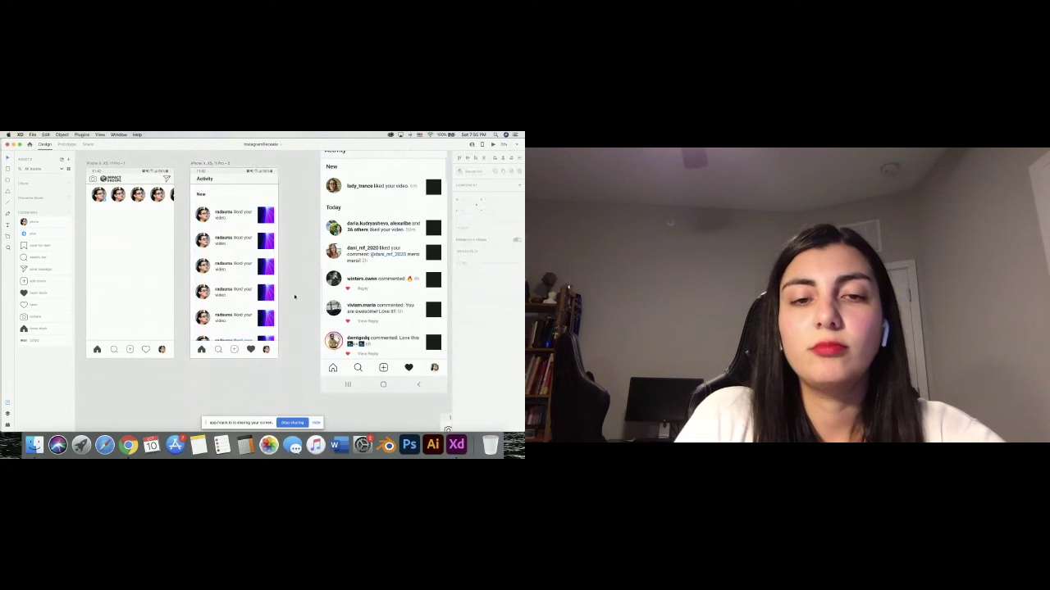
Preview the prototype, scroll the stories row, open the Activity screen from the heart and scroll through the notification list.
left_click(493, 144)
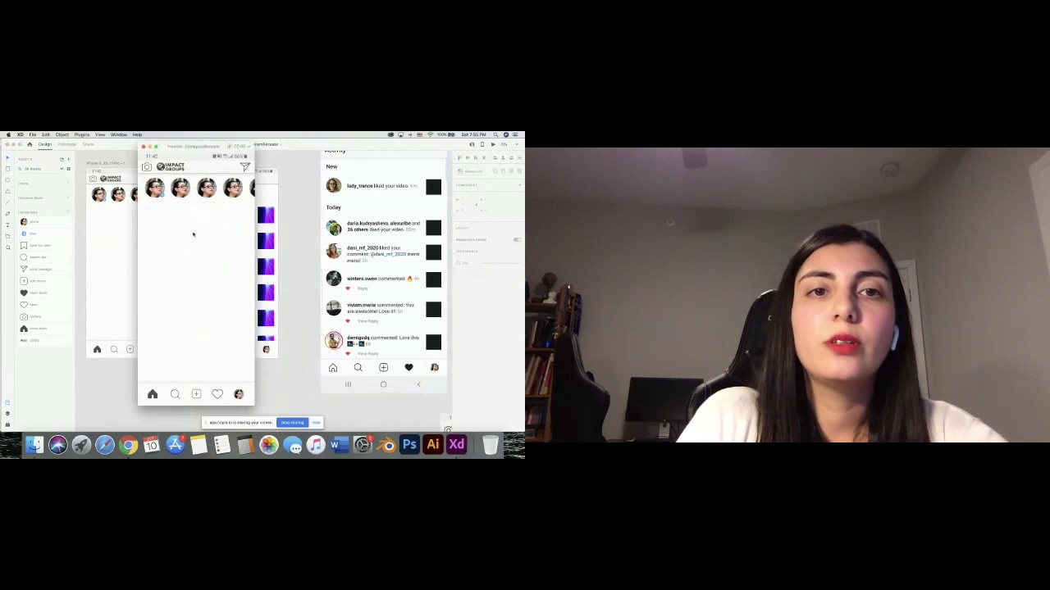
scroll(210, 195, "right", 5)
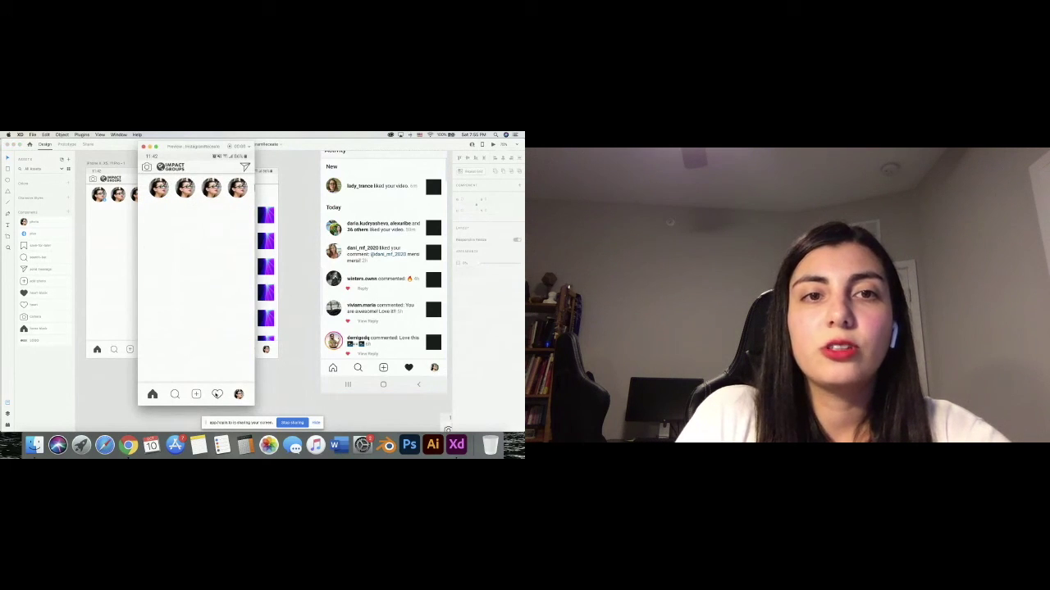
left_click(217, 394)
scroll(195, 288, "down", 2)
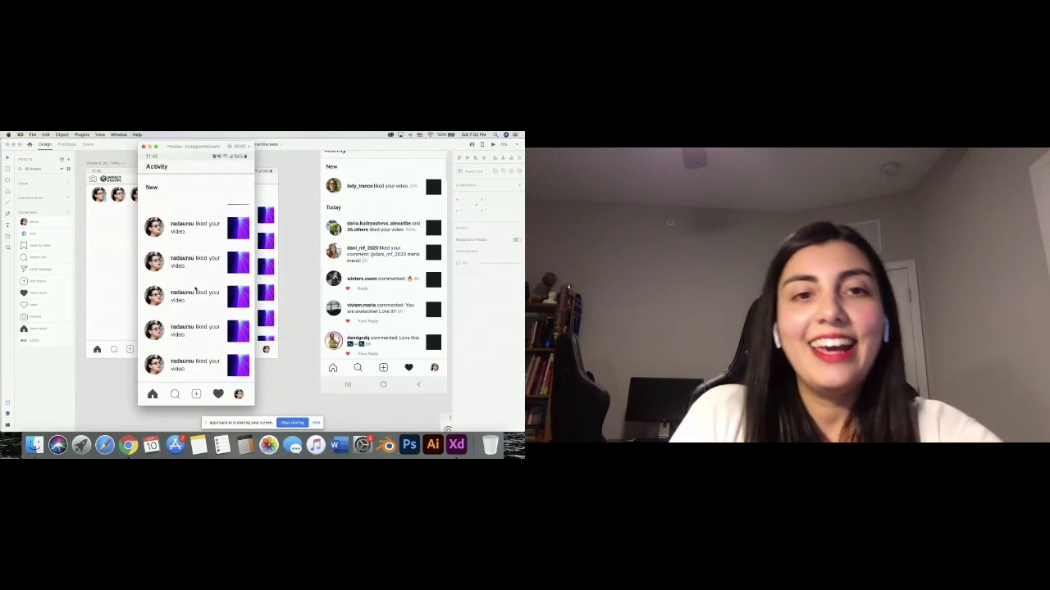
scroll(171, 246, "down", 1)
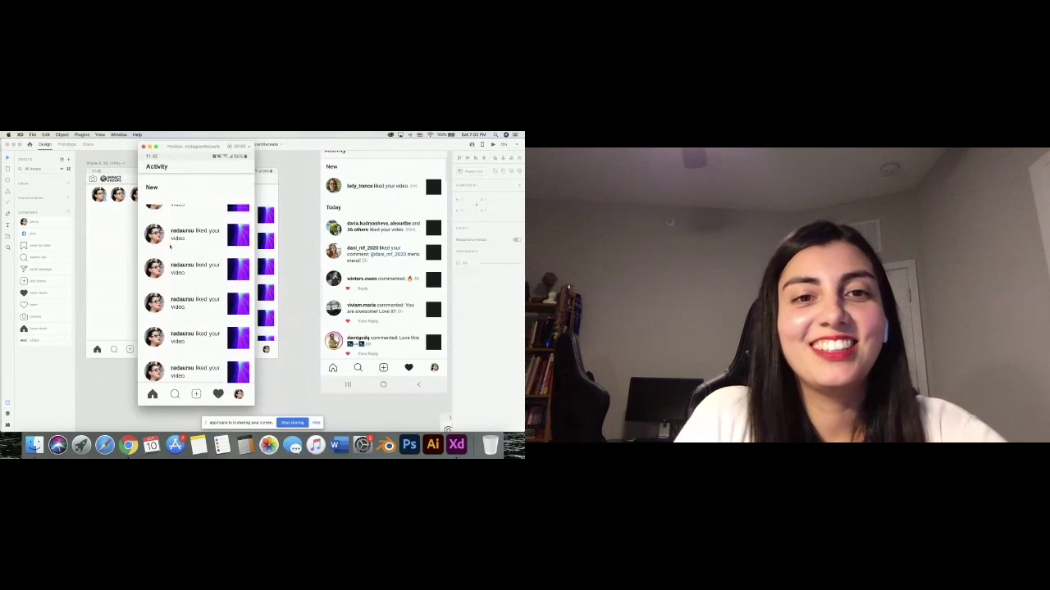
Finish scrolling the notification list, close the preview and look over the artboards and source images on the canvas.
scroll(168, 236, "down", 1)
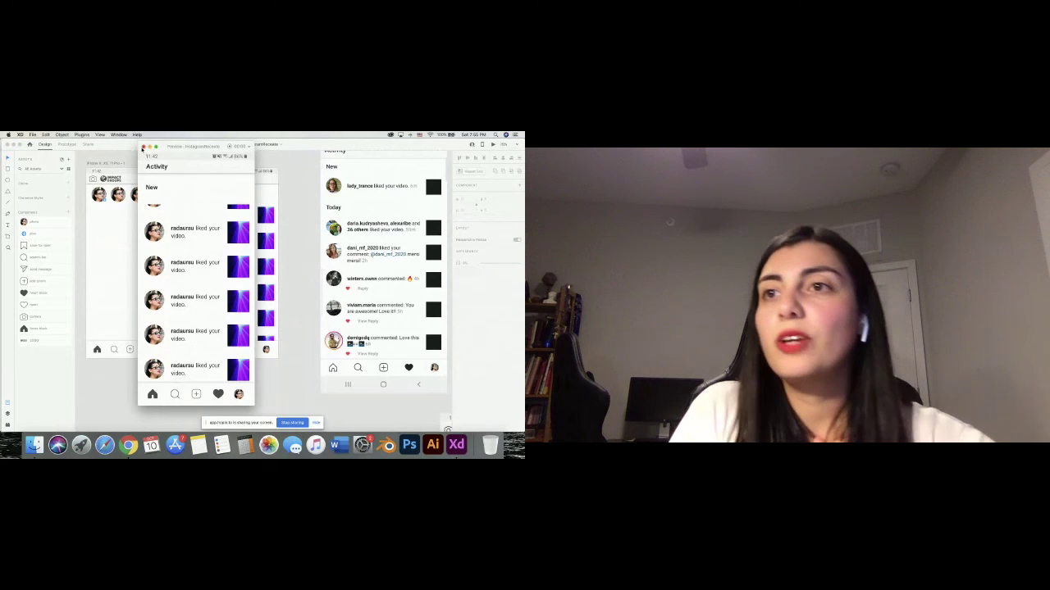
left_click(142, 147)
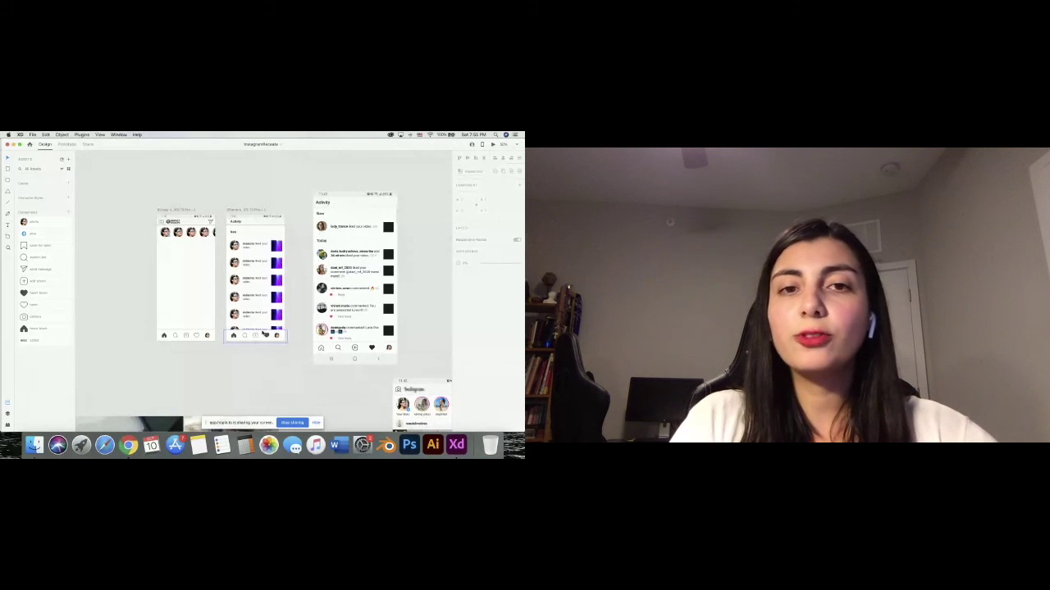
scroll(264, 335, "down", 5)
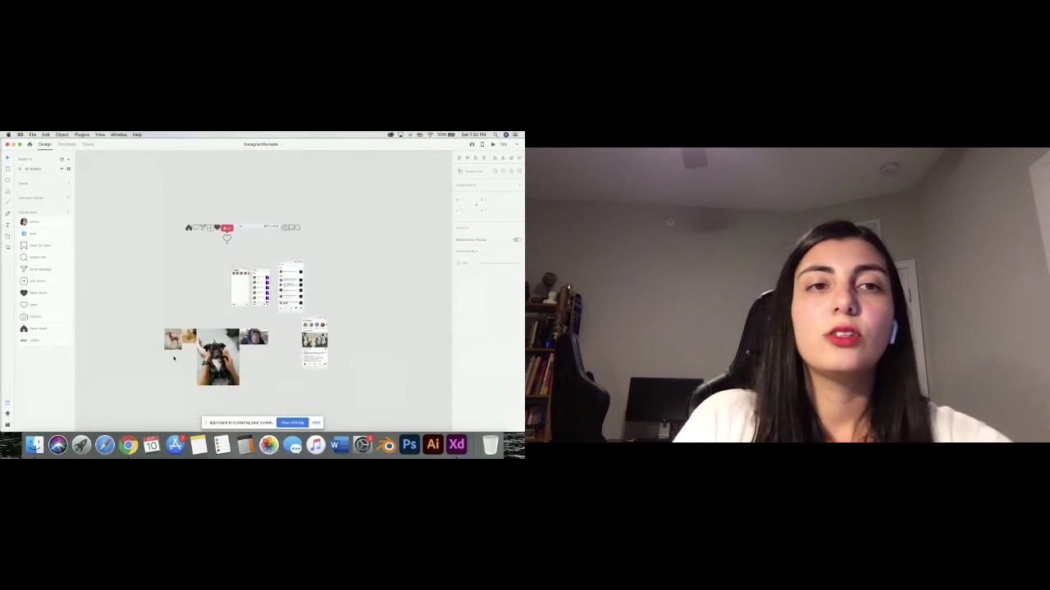
key("super+plus")
key("super+plus")
key("super+plus")
key("super+plus")
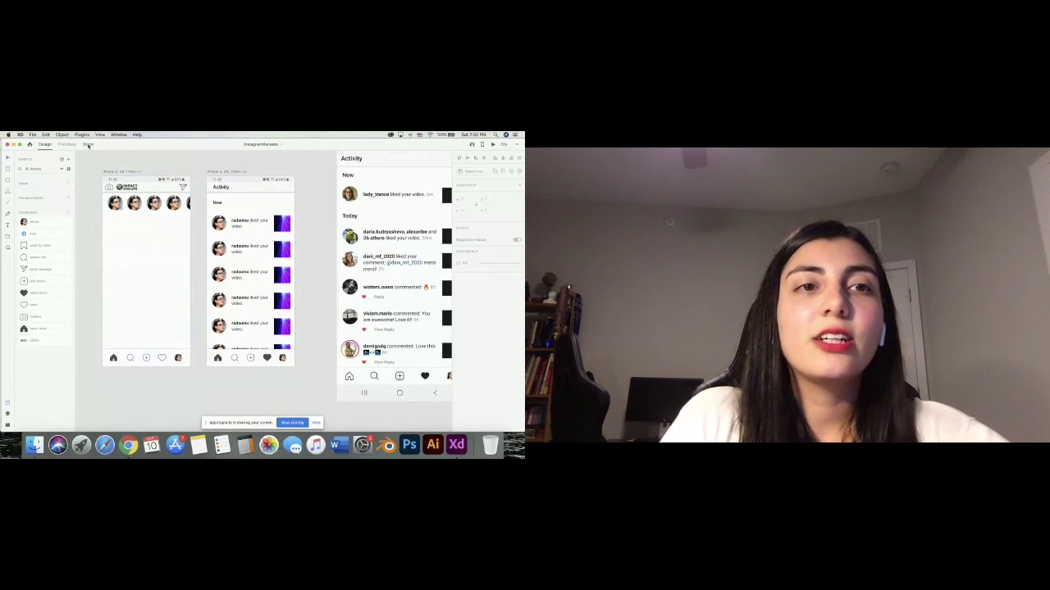
Create a share link for the prototype with the User Testing view setting and access for anyone with the link.
left_click(87, 145)
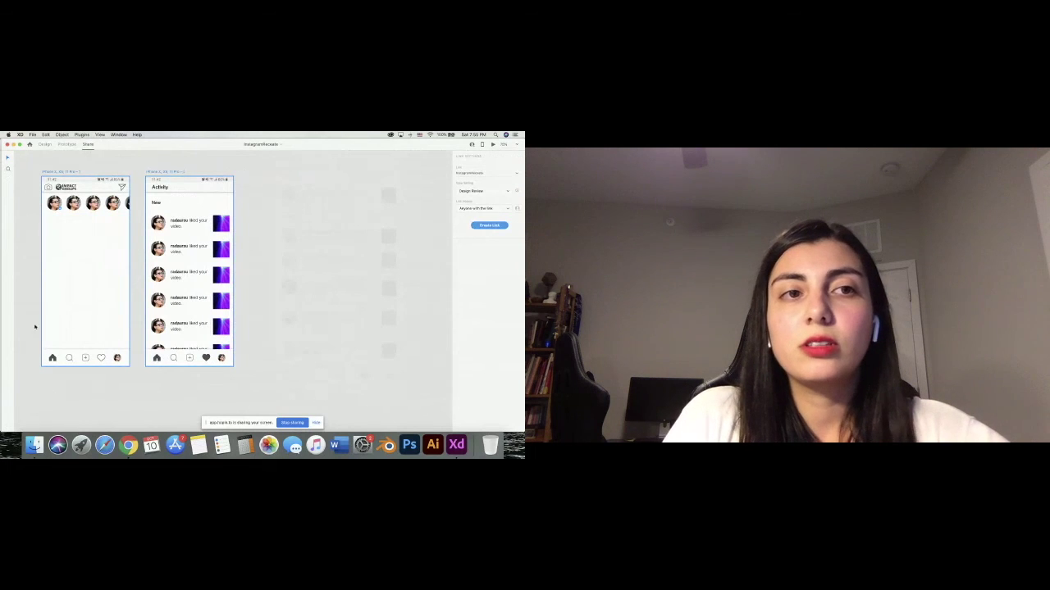
left_click(507, 192)
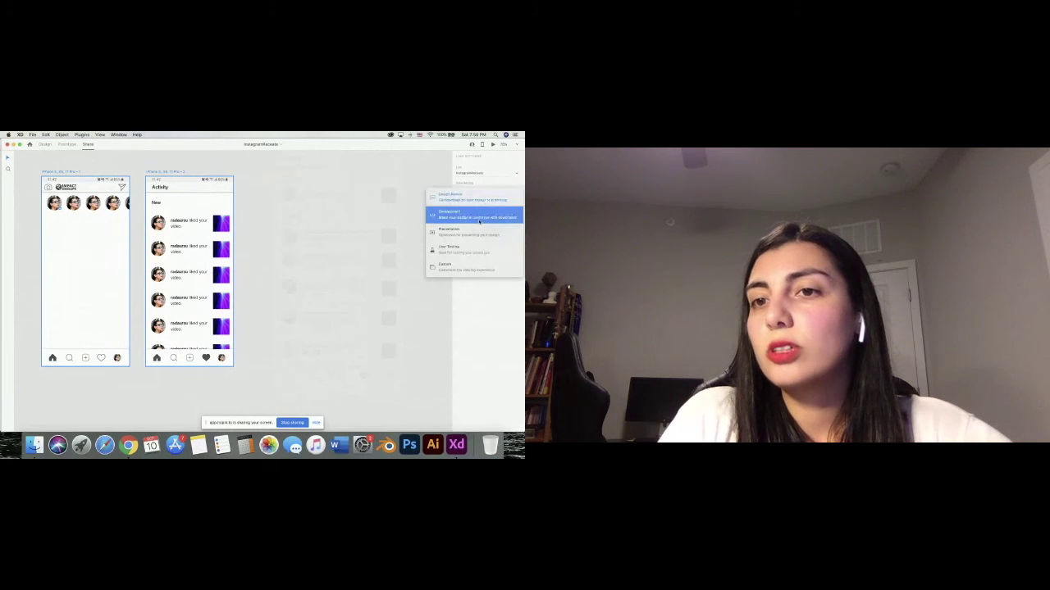
left_click(466, 250)
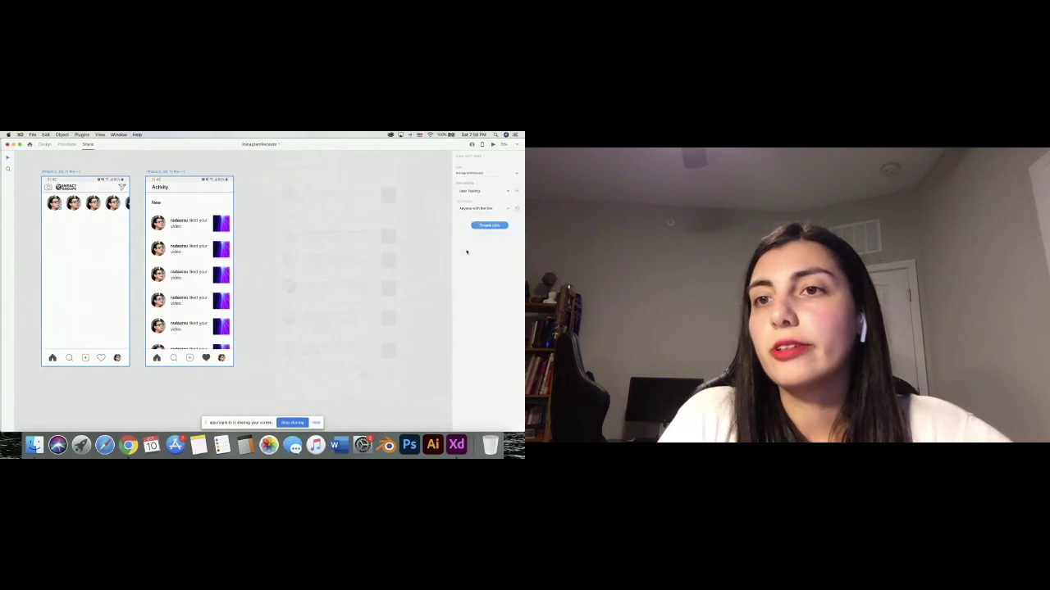
left_click(504, 210)
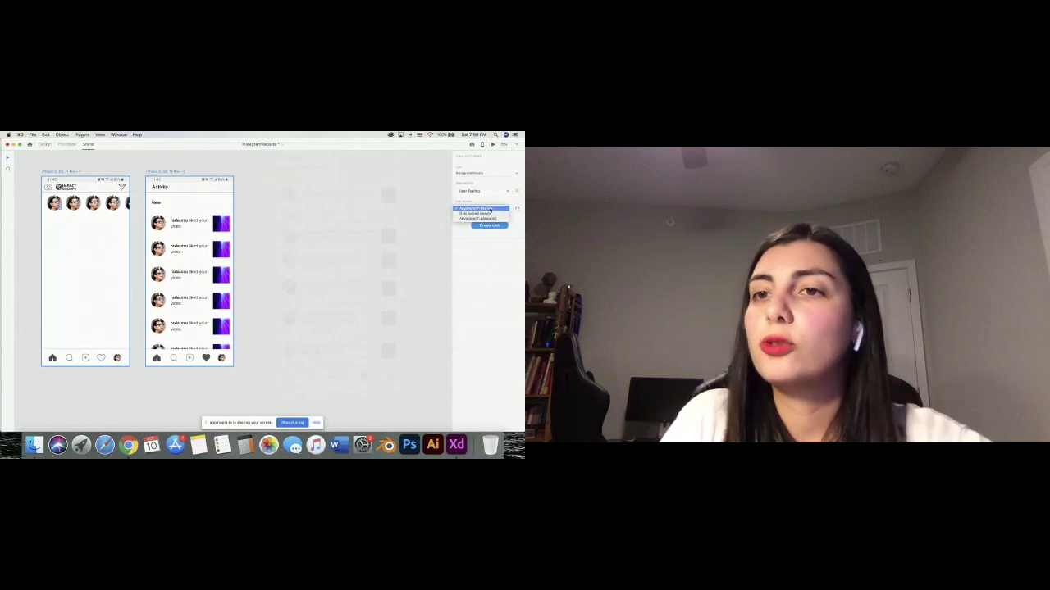
left_click(490, 209)
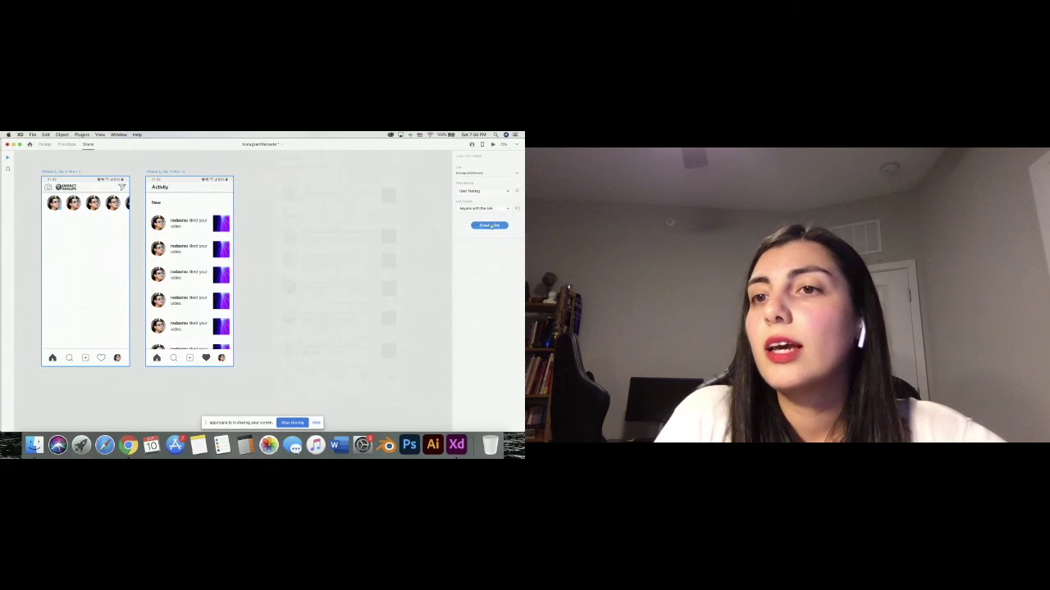
left_click(490, 225)
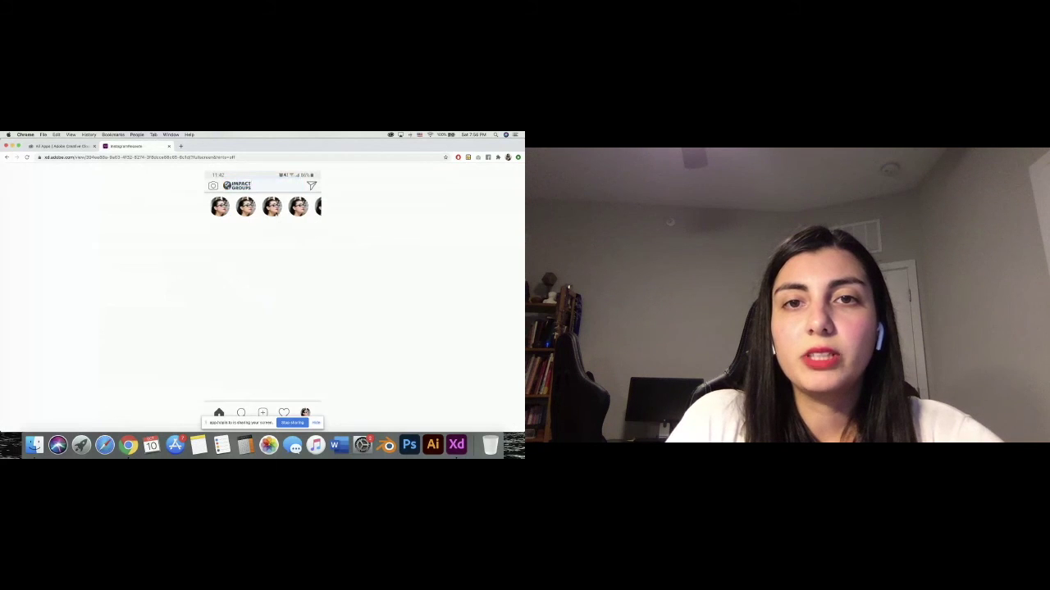
Test the shared prototype in the browser by opening Activity, scrolling notifications, returning home and scrolling the stories row, then return to Adobe XD.
left_click(284, 412)
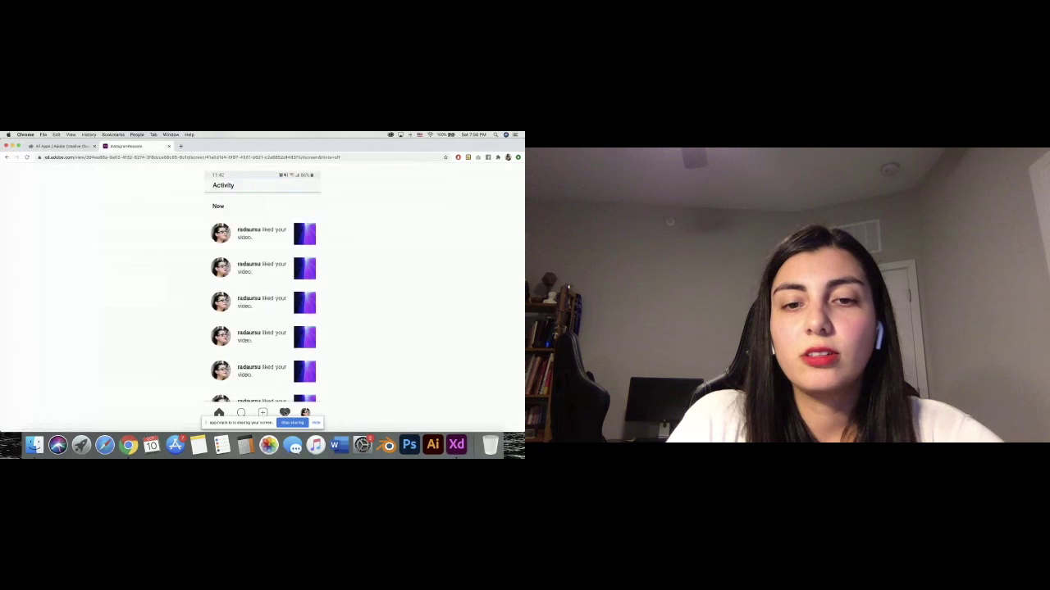
scroll(280, 319, "down", 1)
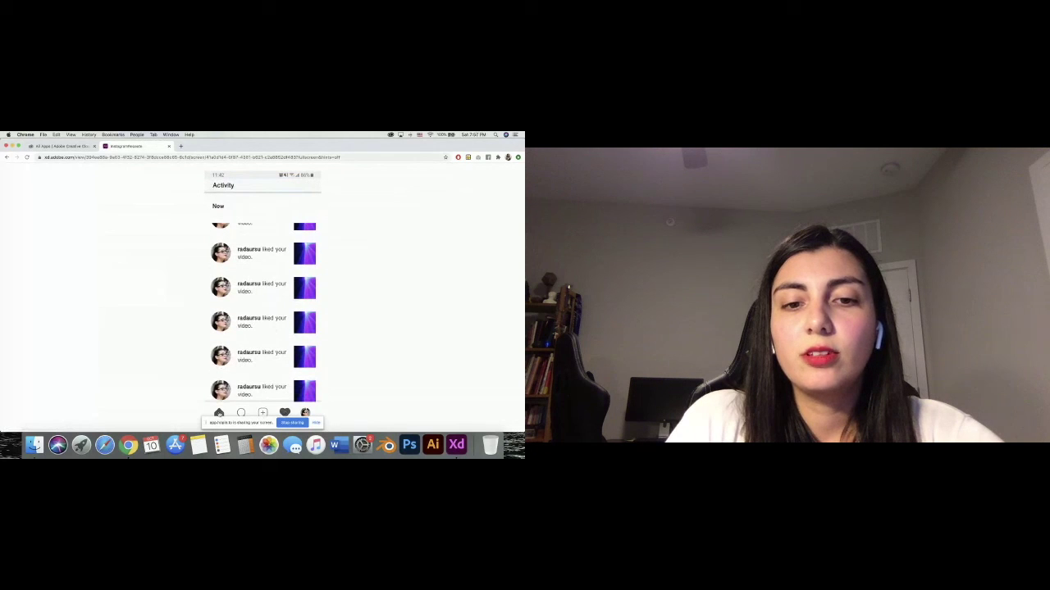
left_click(219, 412)
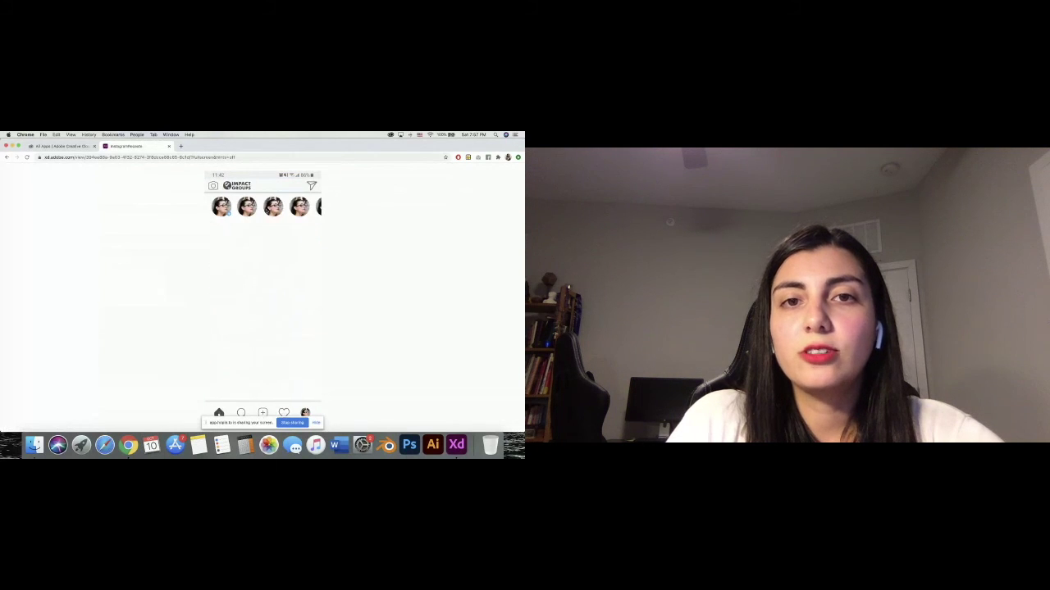
scroll(266, 207, "right", 1)
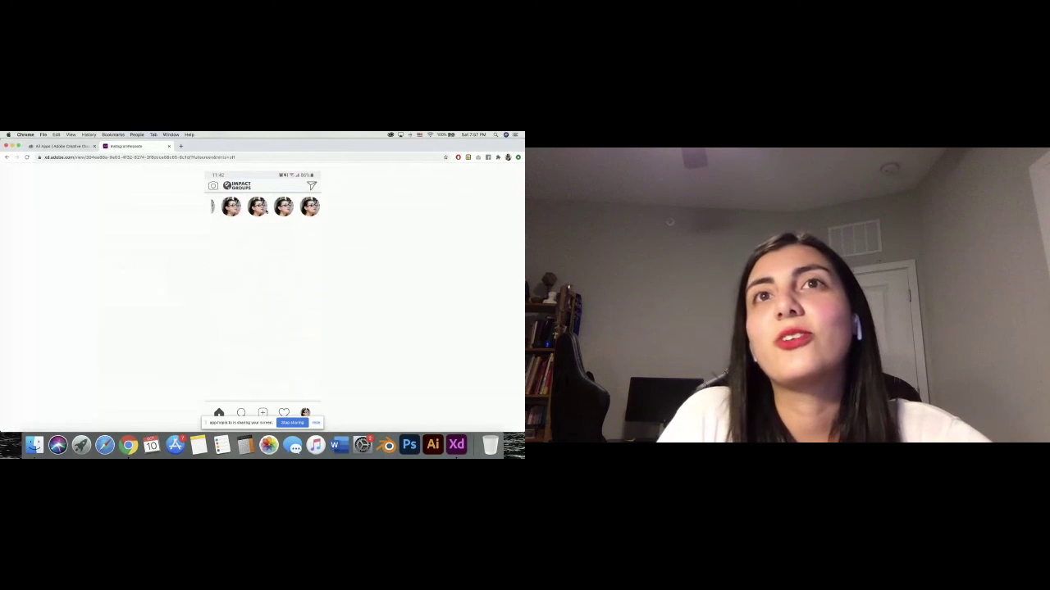
scroll(275, 244, "right", 1)
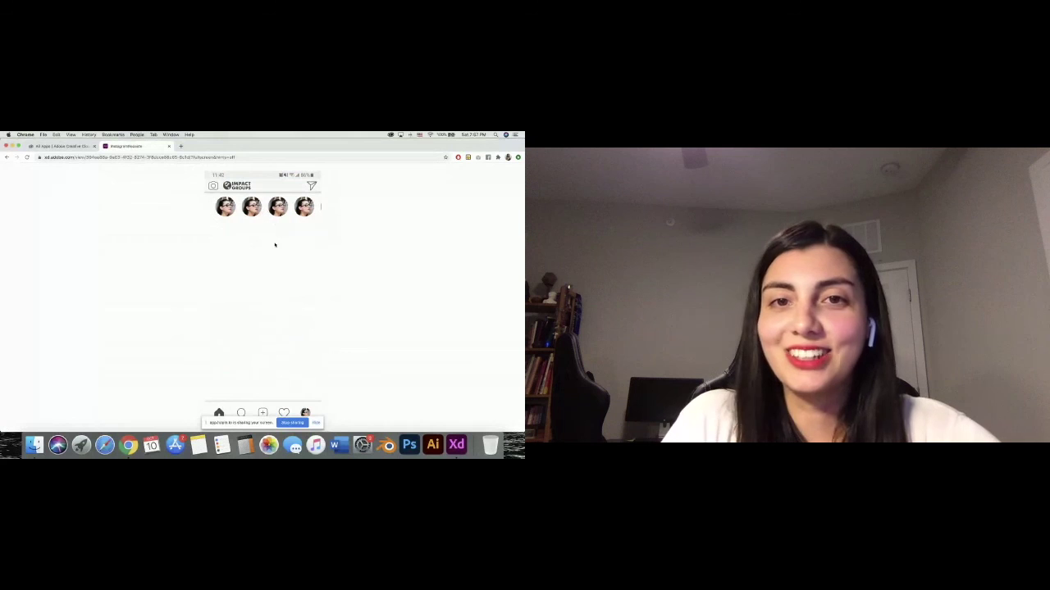
key("super+Tab")
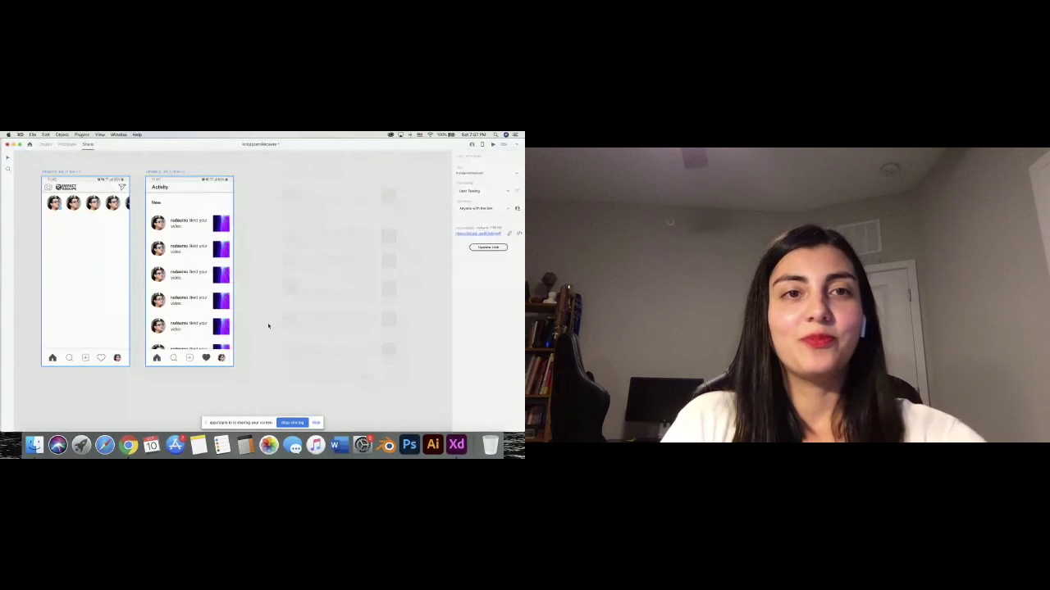
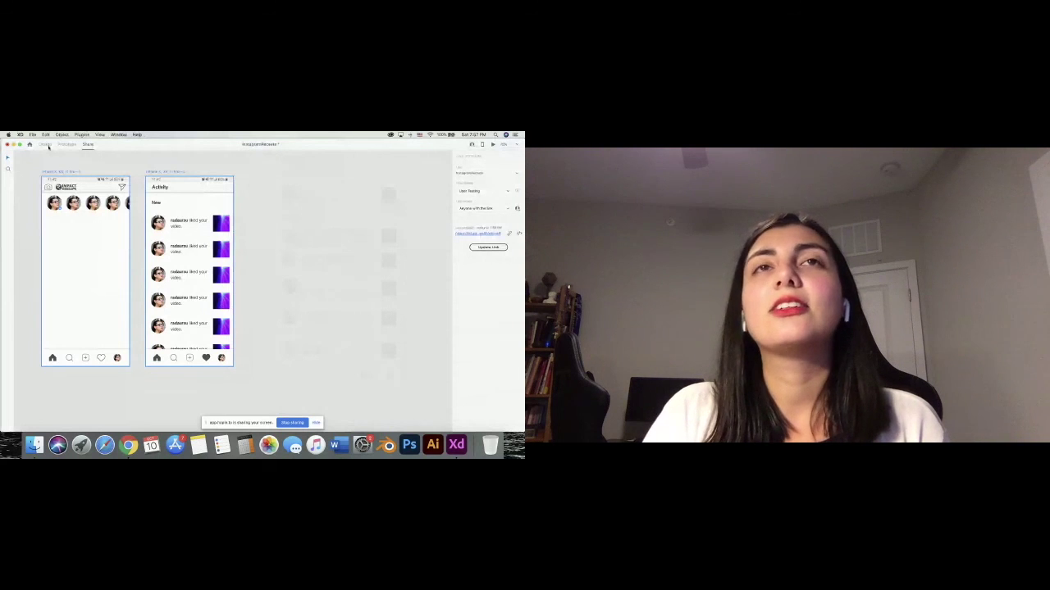
In Design mode, draw a circle over the puppy photo and resize it around the face to mask the photo into a round picture.
left_click(46, 144)
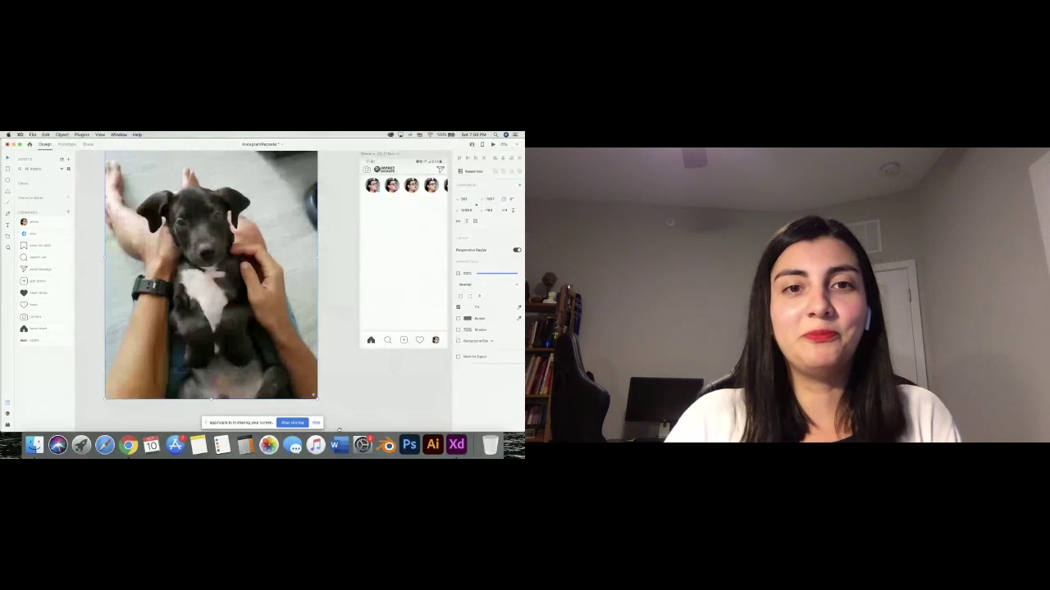
scroll(225, 302, "up", 2)
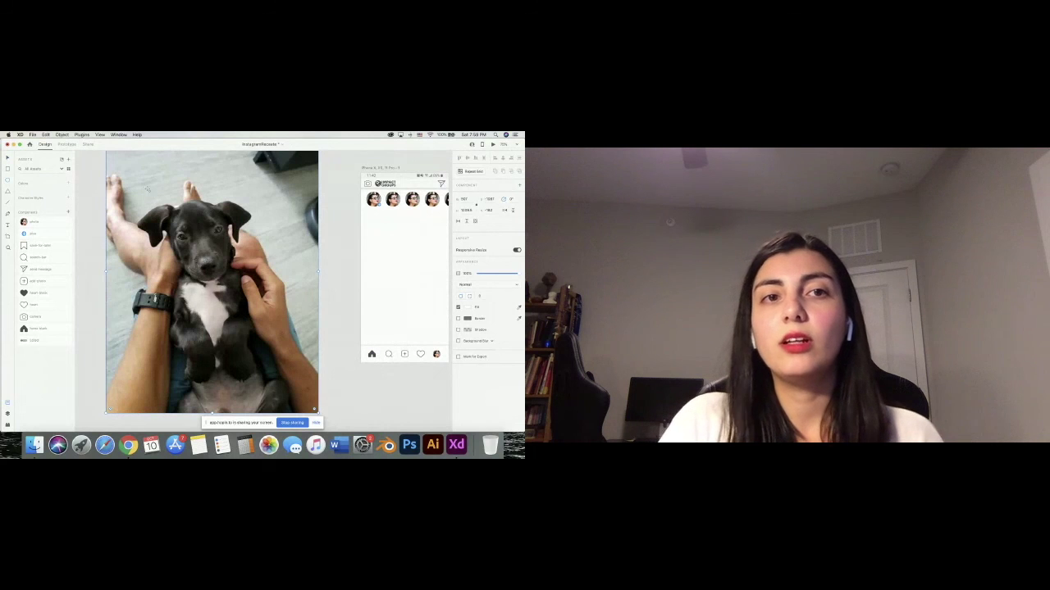
mouse_move(146, 188)
left_mouse_down()
mouse_move(210, 238)
mouse_move(287, 337)
mouse_move(270, 300)
mouse_move(287, 319)
mouse_move(277, 318)
left_mouse_up()
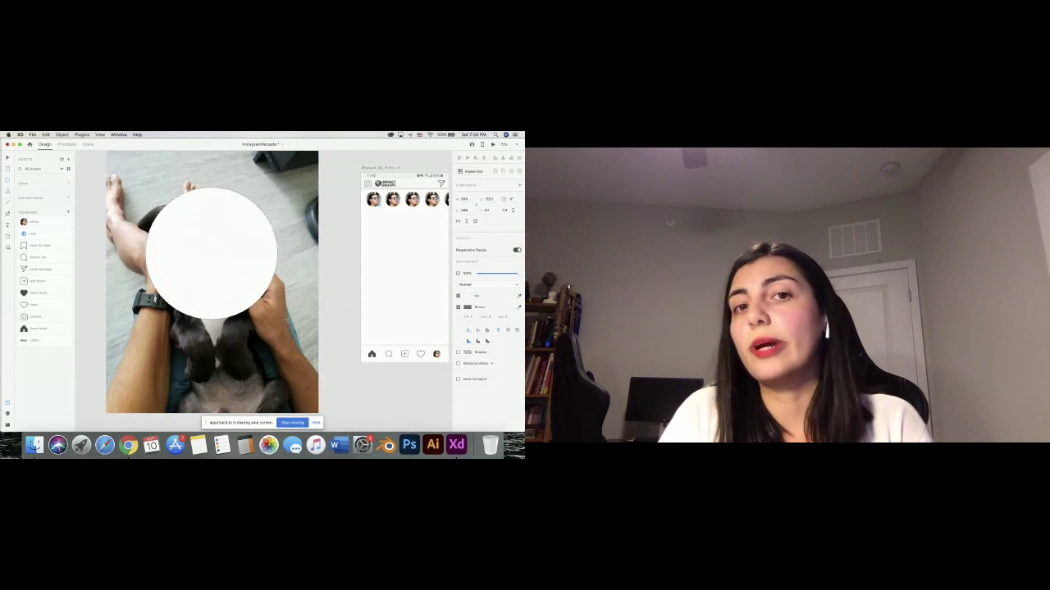
left_click_drag(277, 320, 273, 316)
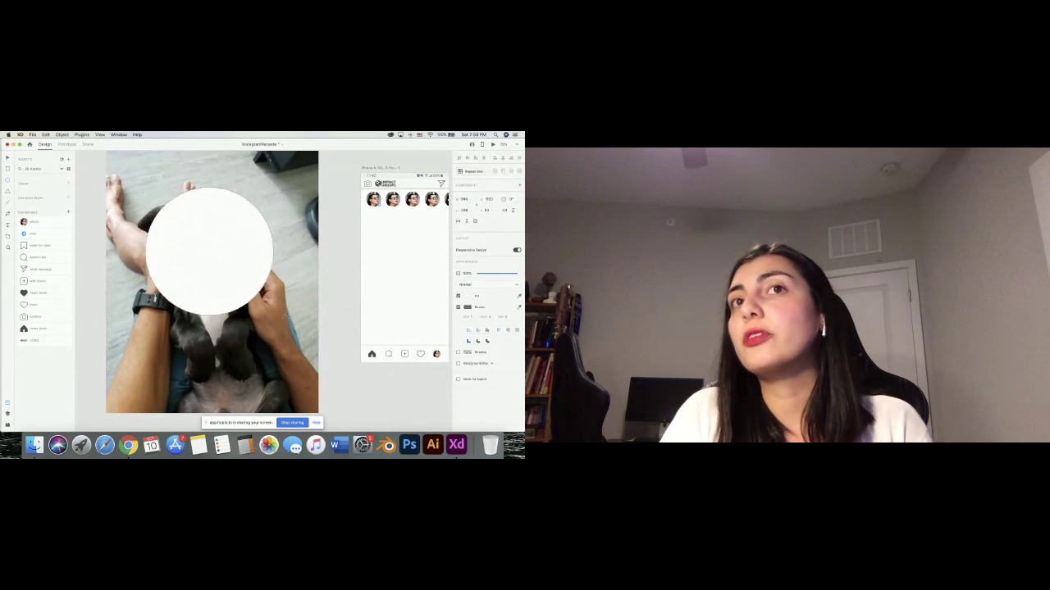
left_click_drag(273, 316, 262, 304)
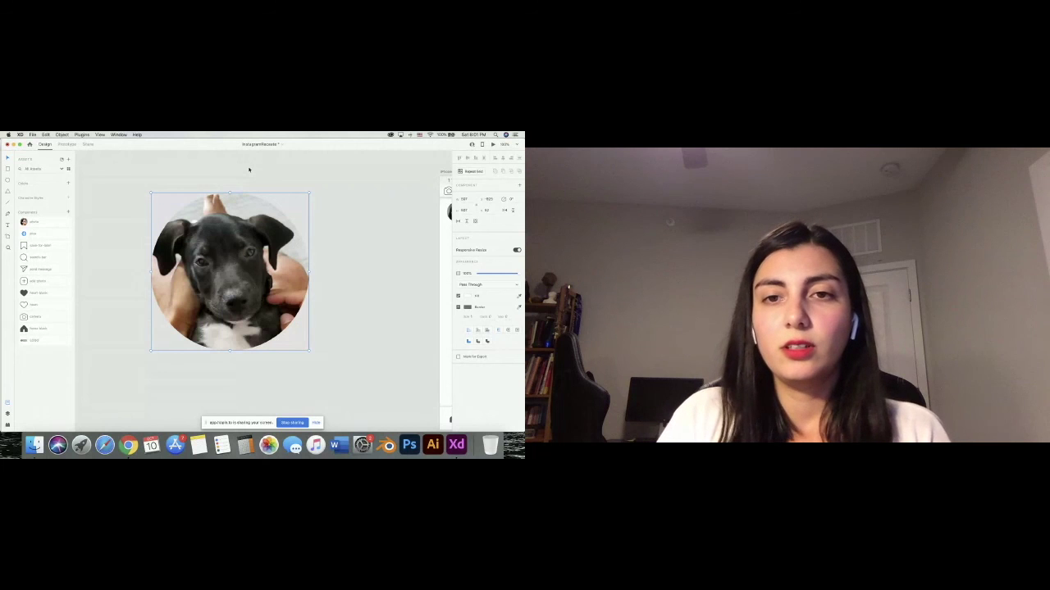
Arrange the fawn, giraffe and chimpanzee photos in a vertical column below the round puppy picture.
scroll(253, 264, "down", 3)
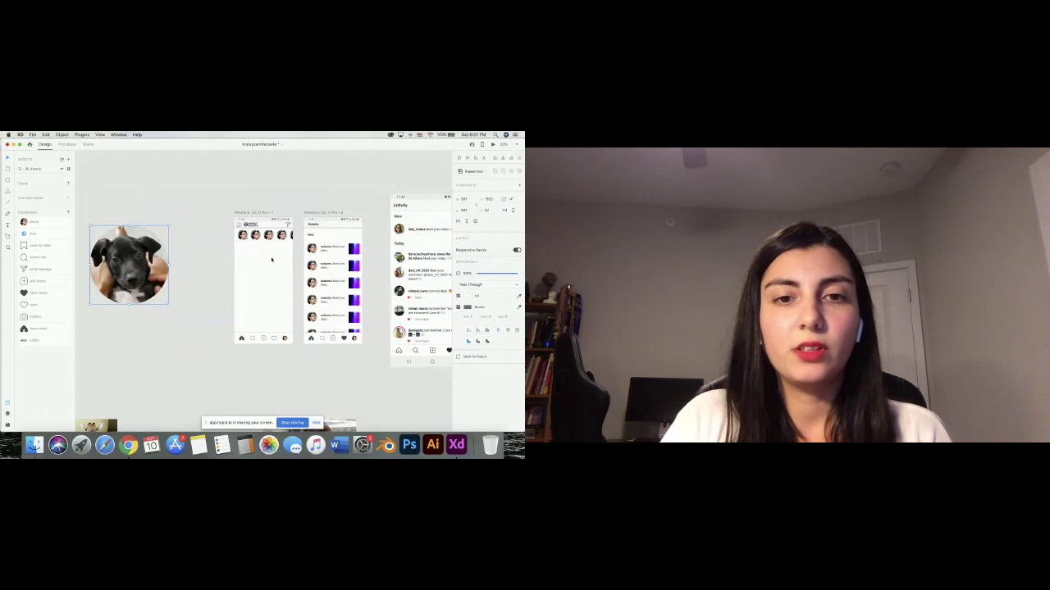
scroll(271, 260, "down", 5)
scroll(271, 260, "left", 5)
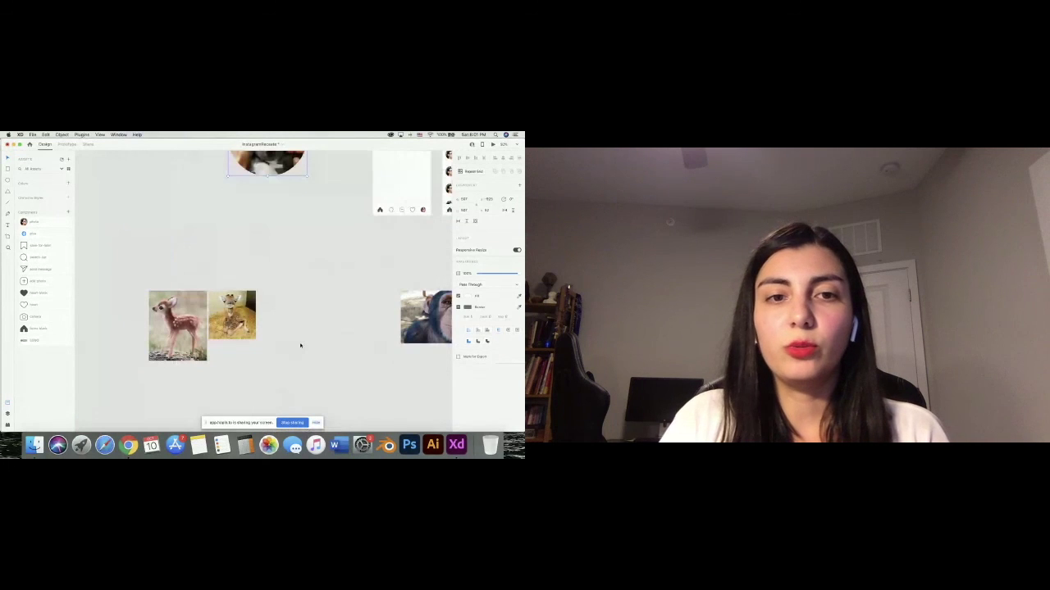
left_click_drag(178, 327, 265, 226)
left_click_drag(232, 316, 261, 299)
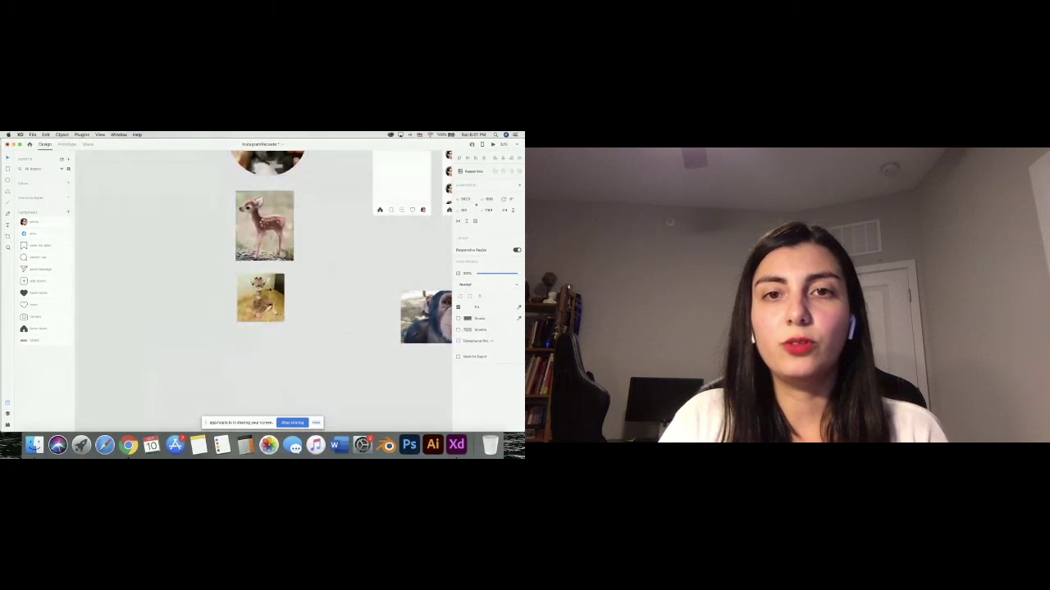
left_click_drag(424, 318, 306, 366)
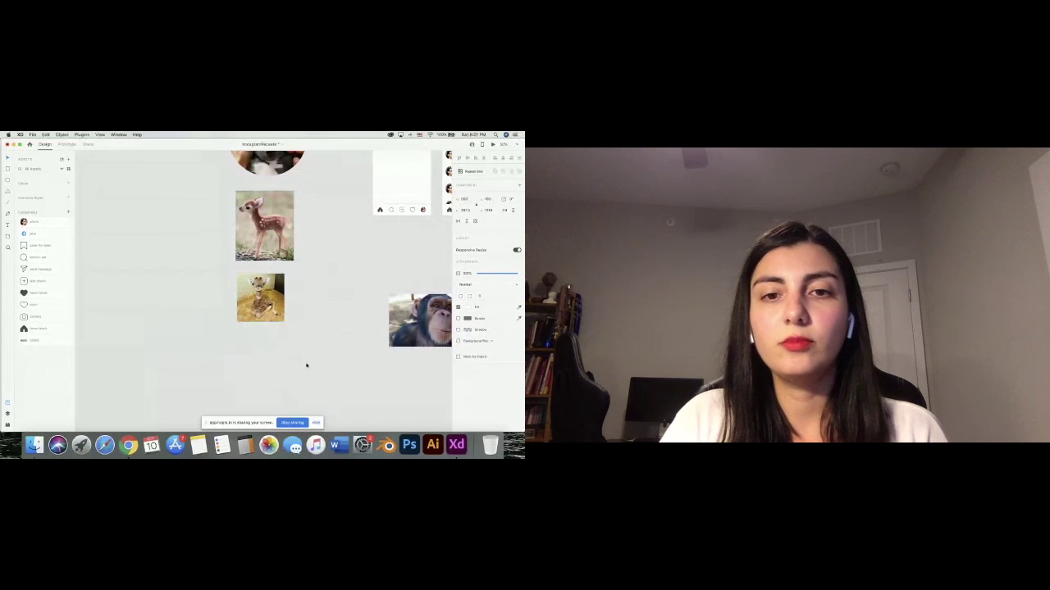
Make the three animal photos a vertical scroll group and shorten its viewport to end at the giraffe photo.
left_click_drag(328, 404, 261, 250)
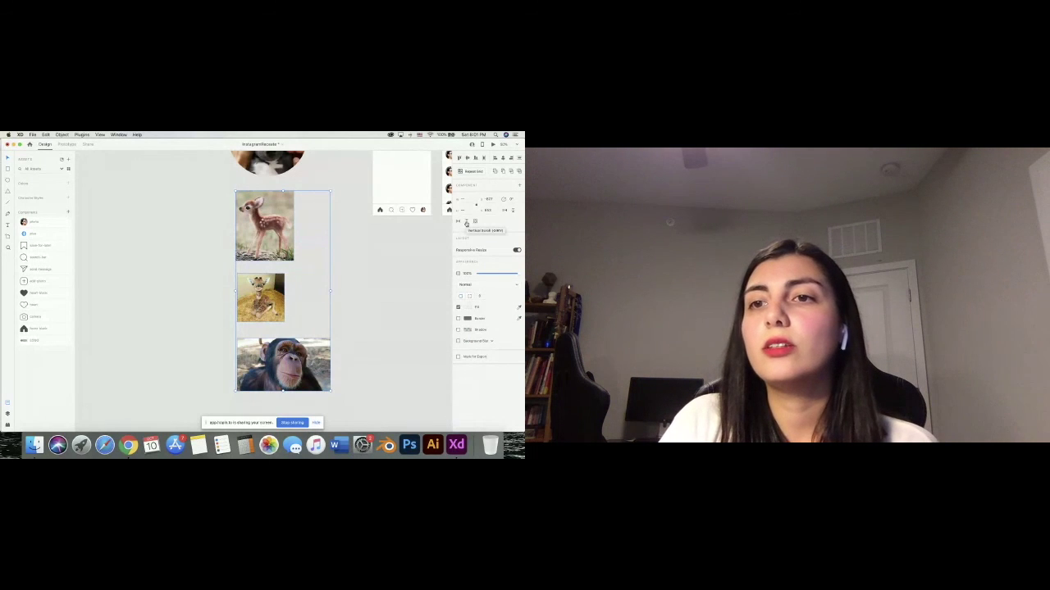
left_click(466, 222)
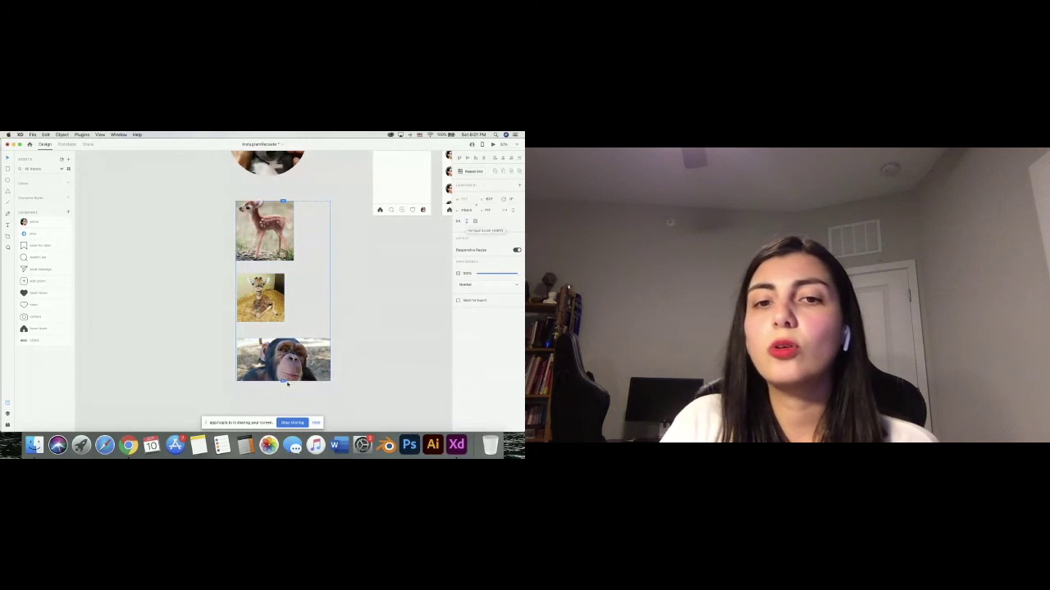
left_click_drag(283, 382, 279, 319)
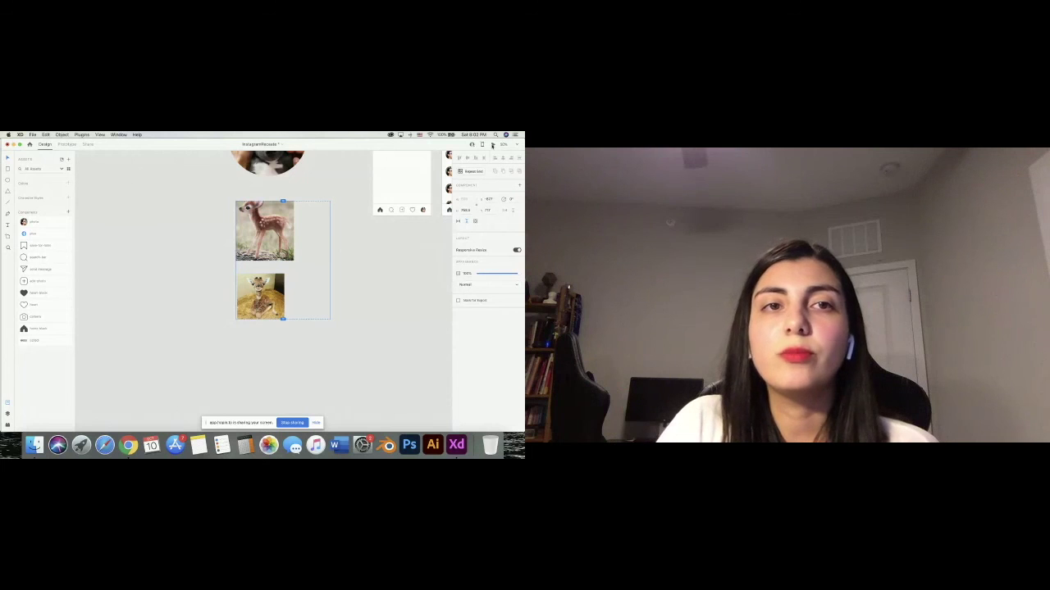
Preview the prototype, switch between the Activity screen and the home feed with the animal photos, and close the preview.
left_click(492, 144)
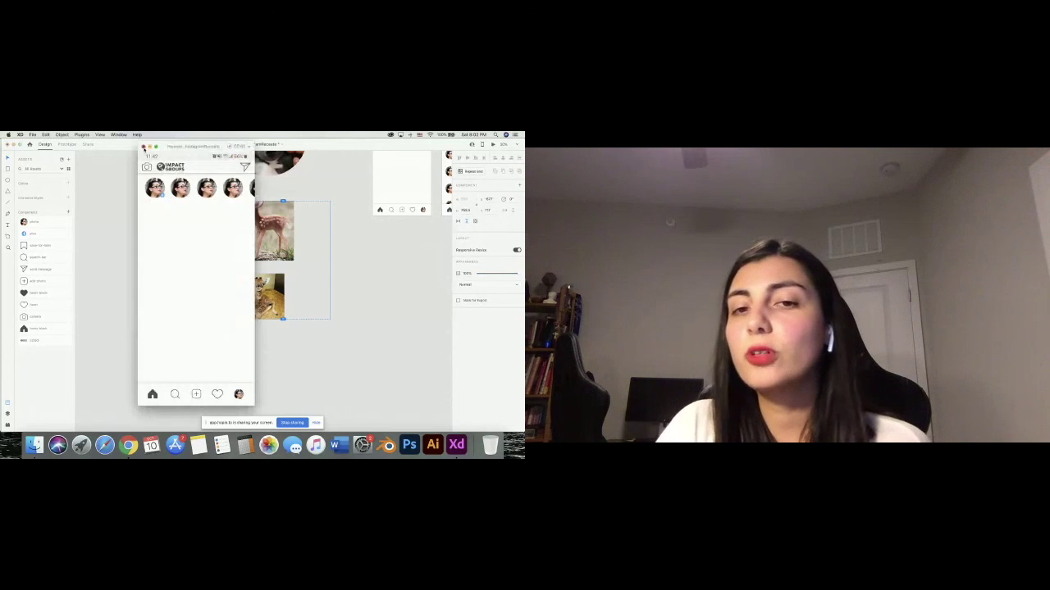
left_click(144, 146)
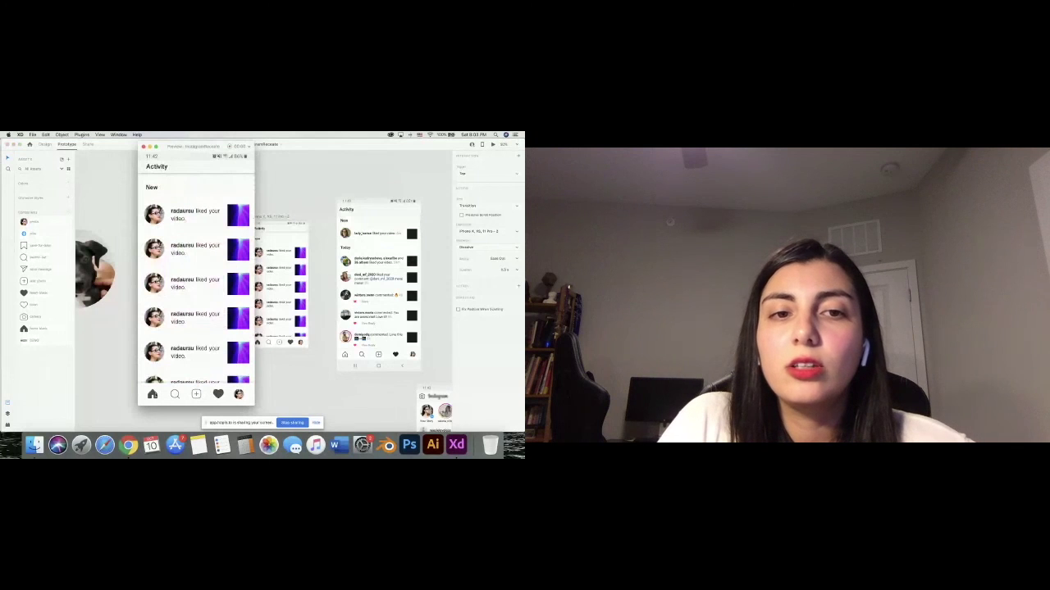
left_click(152, 394)
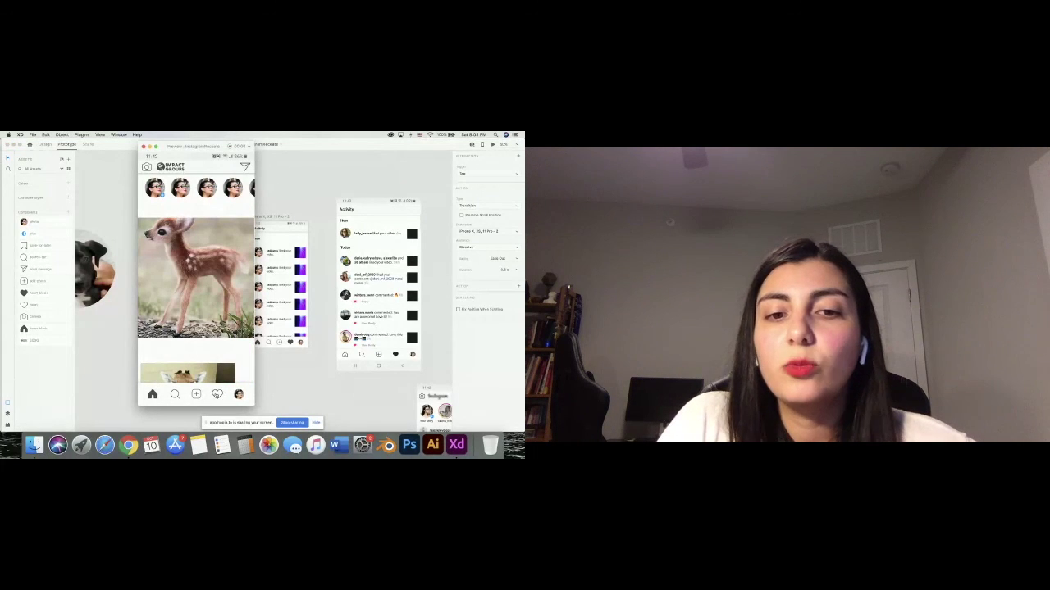
left_click(217, 395)
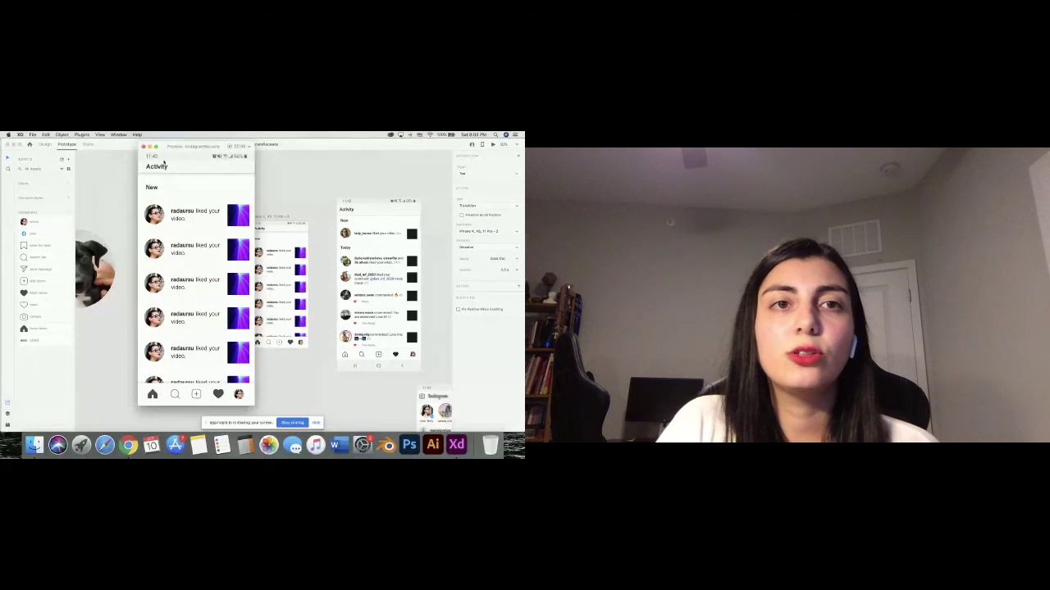
left_click(144, 146)
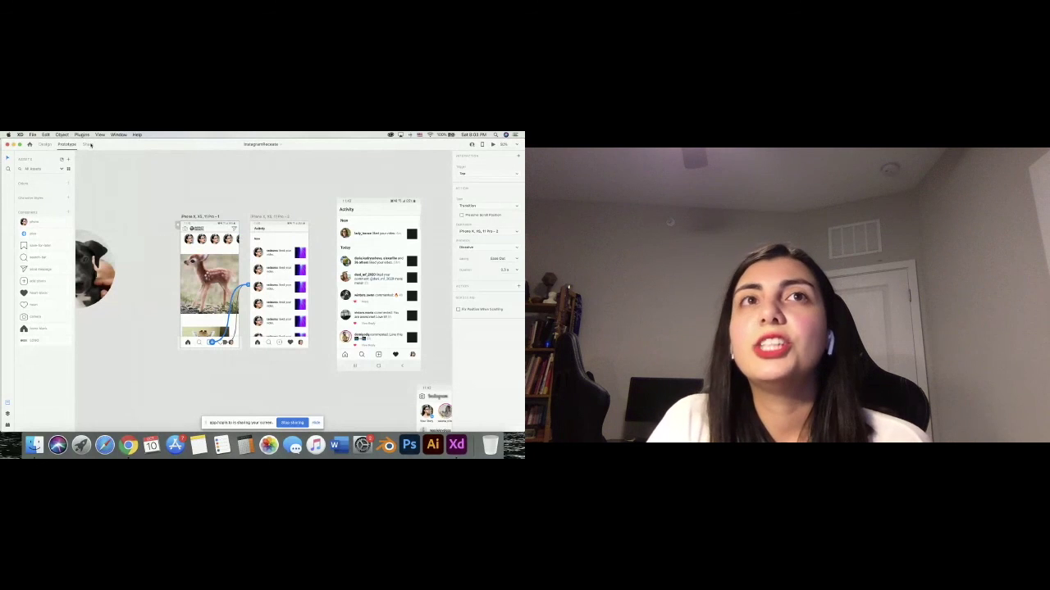
left_click(45, 144)
left_click(68, 145)
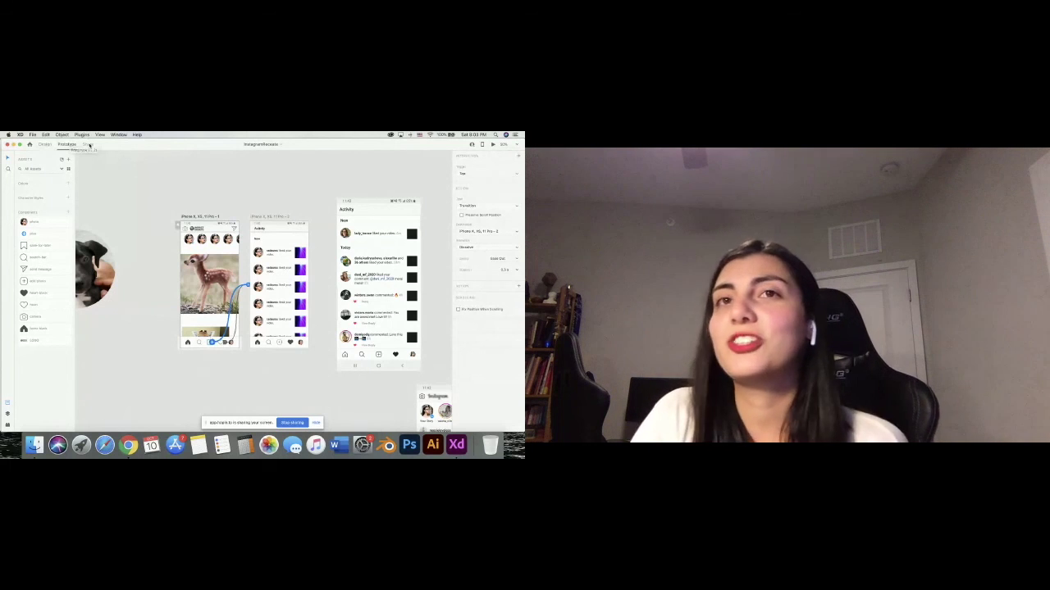
left_click(136, 195)
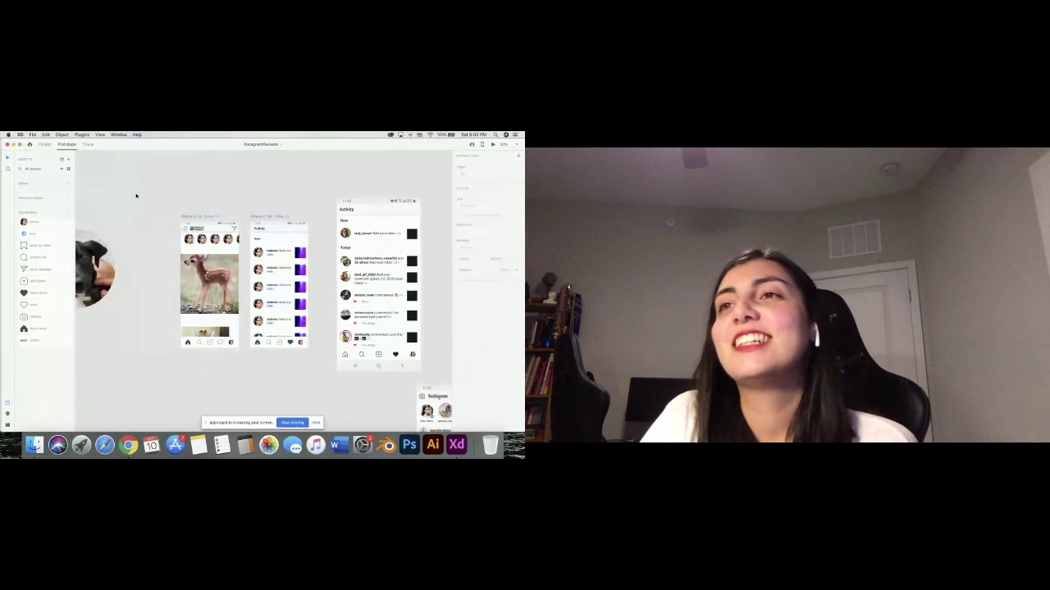